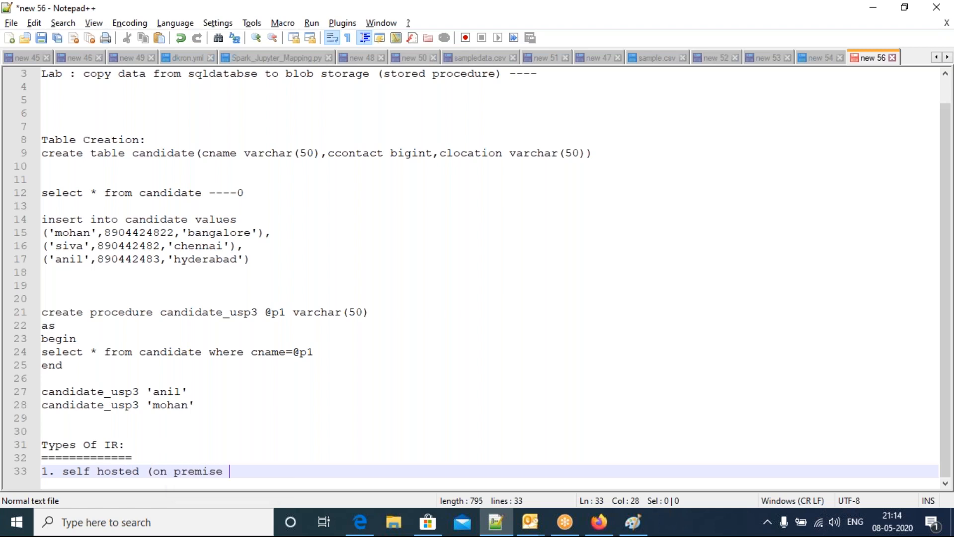
# - Complete the self hosted entry as "(on premise --cloud)" and add "2. Azure (cloud to cloud)" on the following line
pyautogui.write('e --cloud)')
pyautogui.press('Return')
pyautogui.write('2. A')
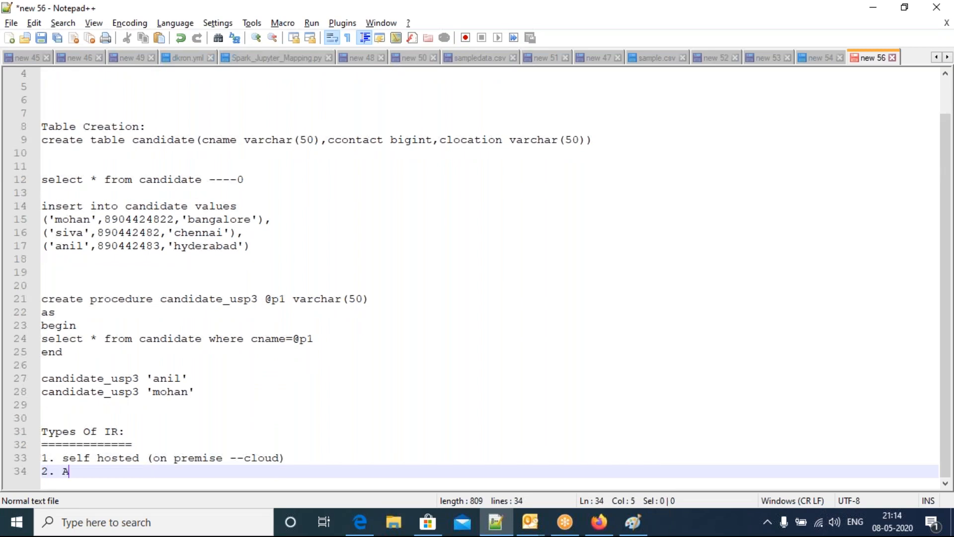
pyautogui.write('zure (cloud to ck')
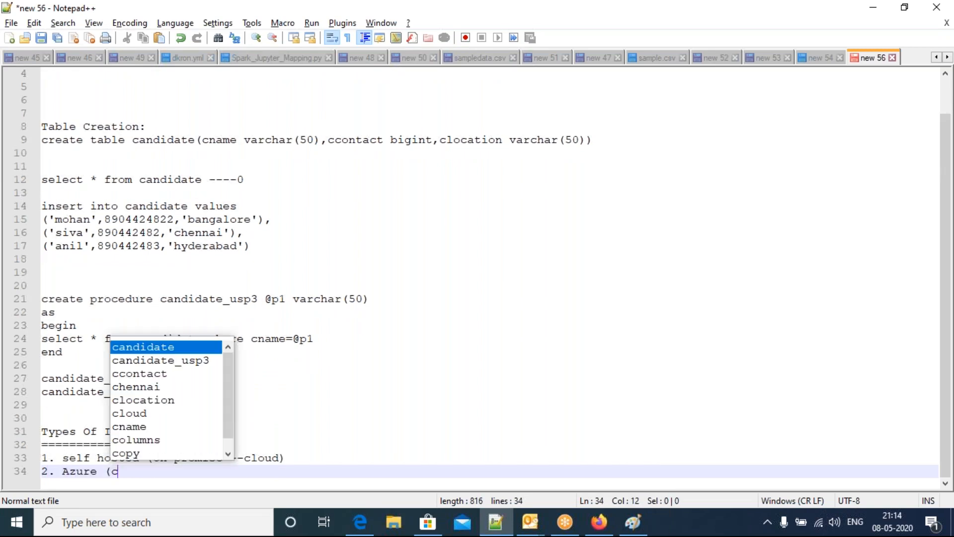
pyautogui.press('BackSpace')
pyautogui.write('loud)')
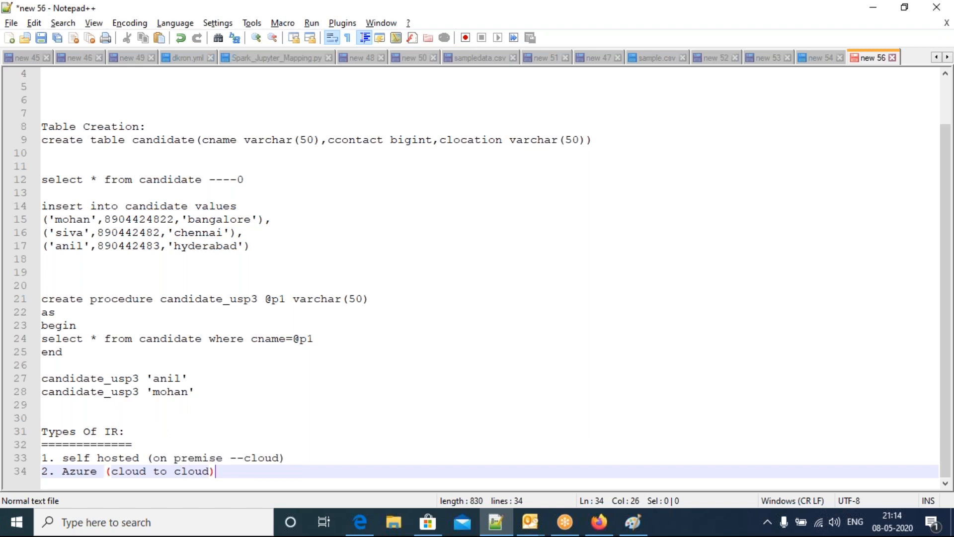
# - Add "3. SSIS IR (ssis packages)" as the third entry in the Types Of IR list
pyautogui.press('Return')
pyautogui.write('3.')
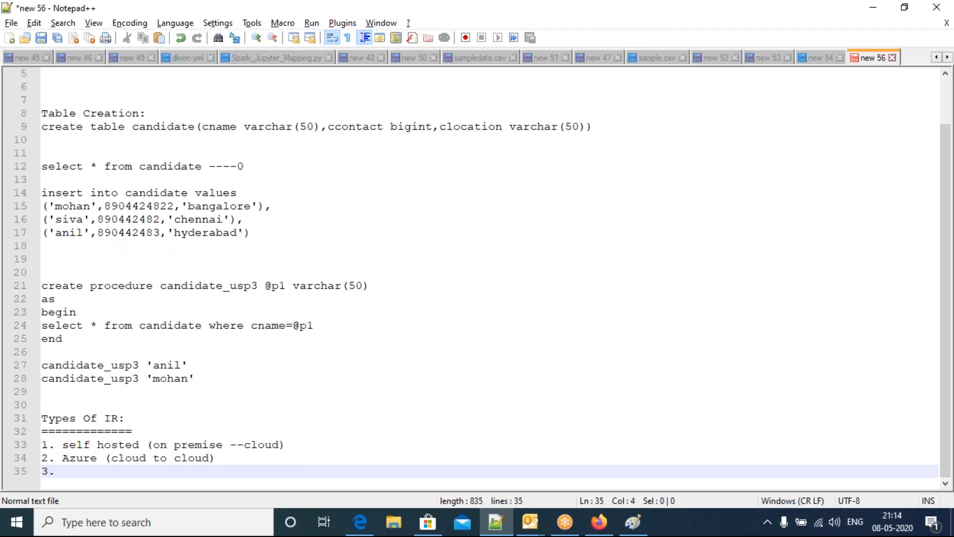
pyautogui.write(' sSSI')
pyautogui.press('BackSpace')
pyautogui.press('BackSpace')
pyautogui.press('BackSpace')
pyautogui.press('BackSpace')
pyautogui.write('SSIS IR ')
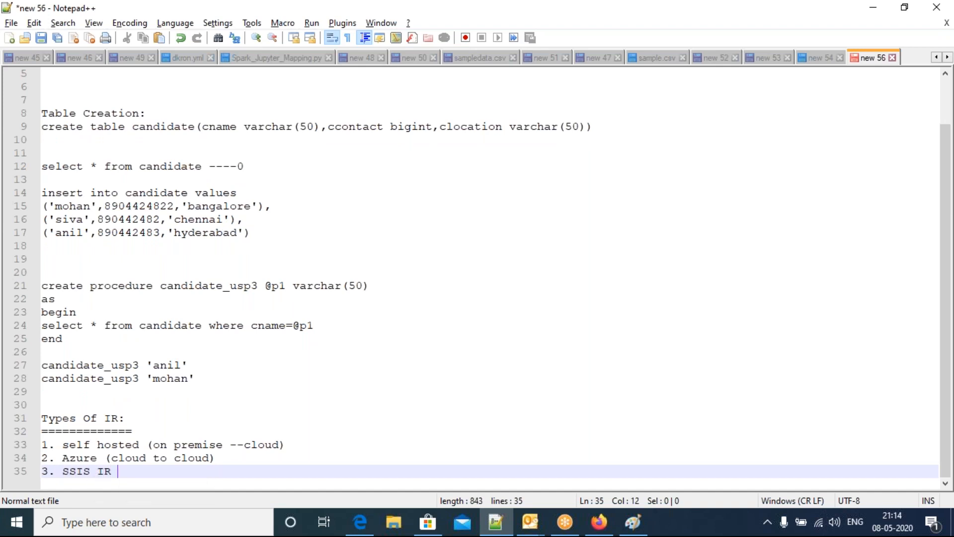
pyautogui.write('(ssis packages)')
pyautogui.press('Return')
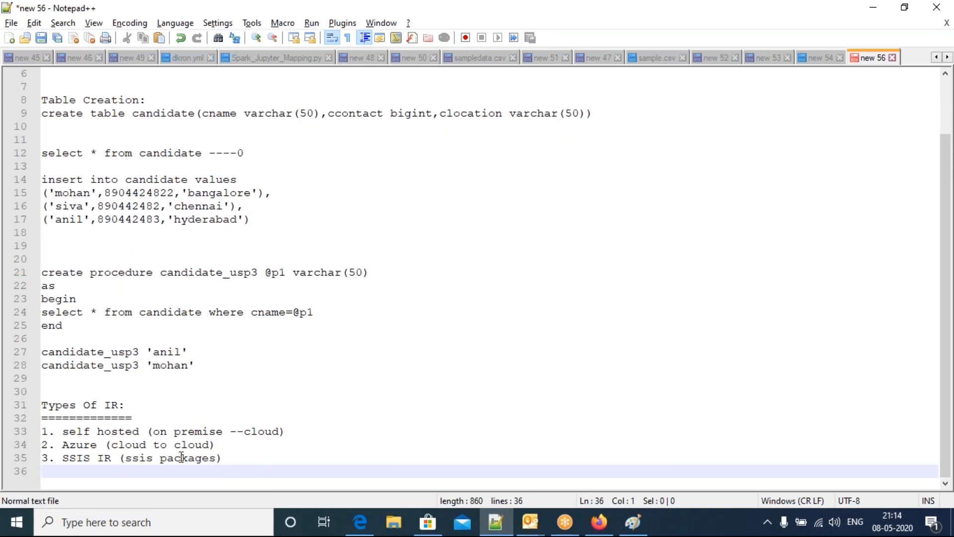
# - Add blank lines below the Types Of IR list and write "Autoresolve IR:" on line 37
pyautogui.click(247, 456)
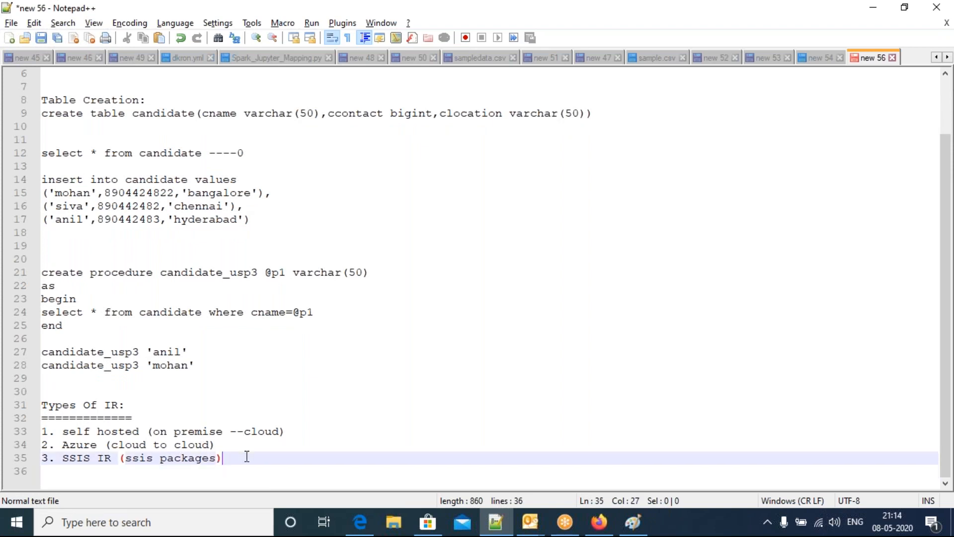
pyautogui.press('Return')
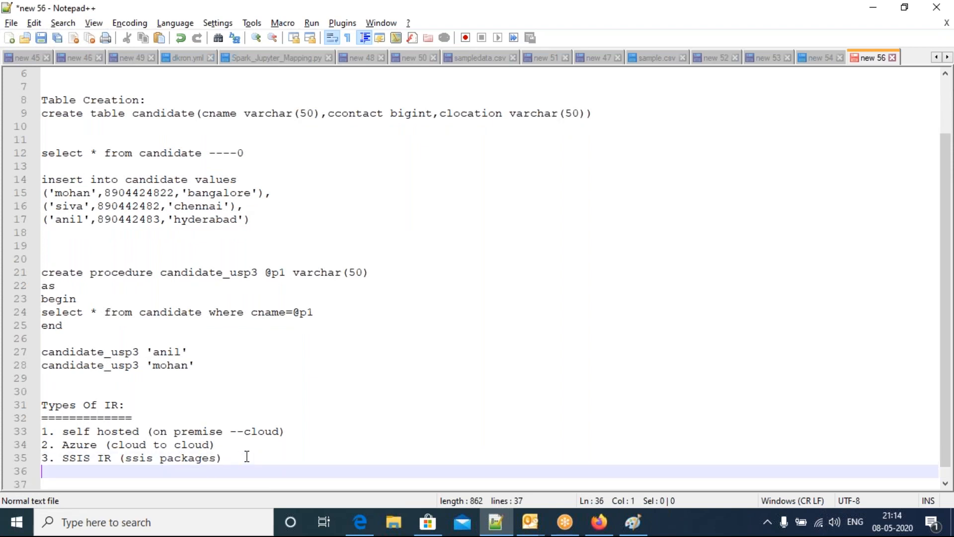
pyautogui.press('Return')
pyautogui.click(247, 456)
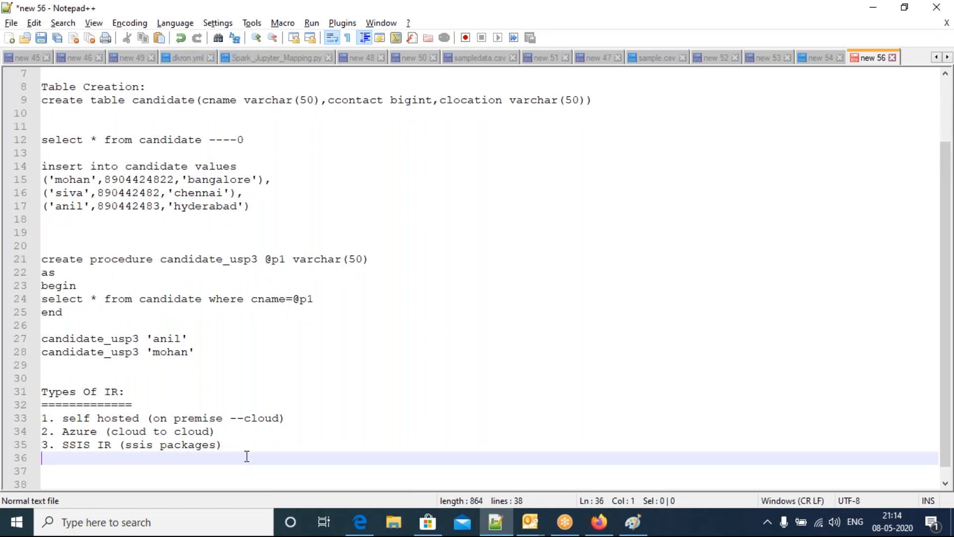
pyautogui.press('Return')
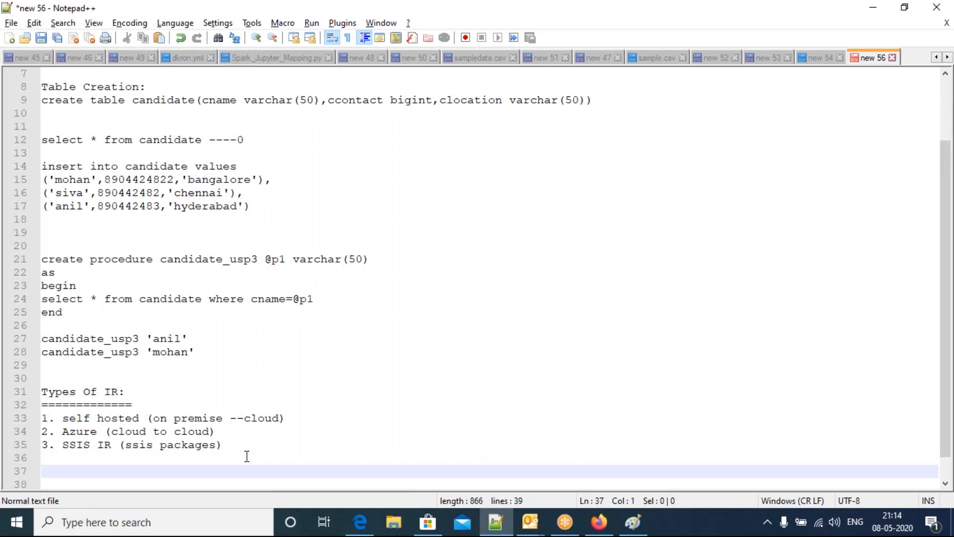
pyautogui.write('Autoresolve')
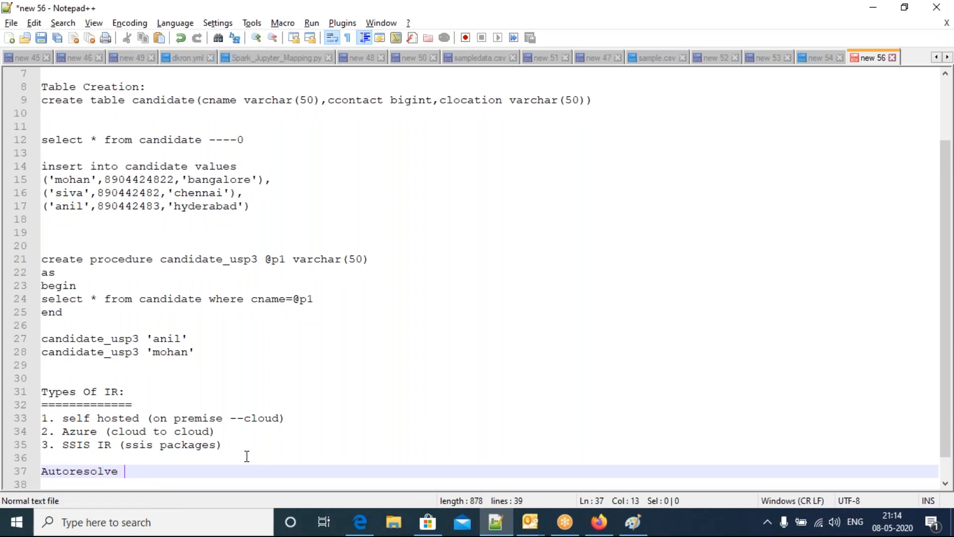
pyautogui.write(' IR:')
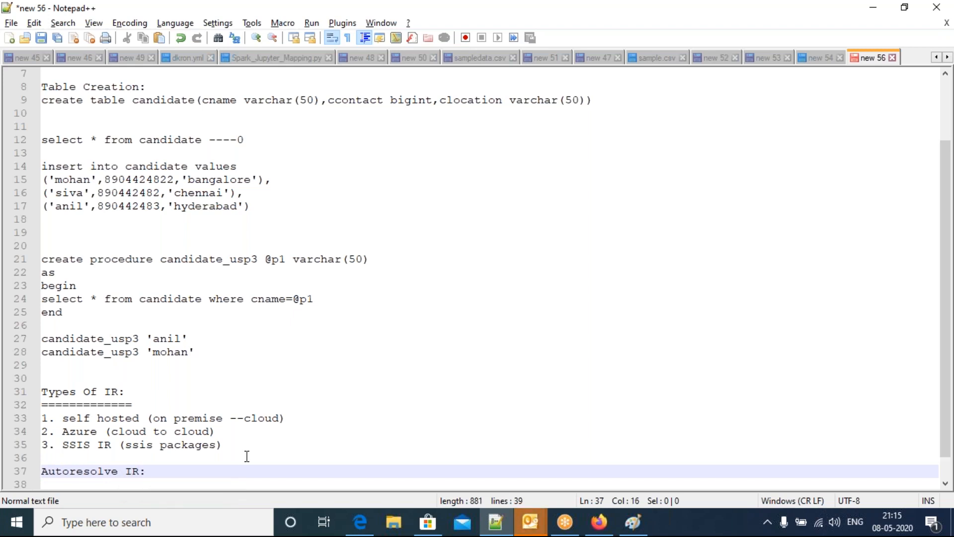
# - Move the "Autoresolve IR:" text to the end of the Azure (cloud to cloud) entry, separated by "--"
pyautogui.hotkey('shift', 'Home')
pyautogui.hotkey('ctrl', 'c')
pyautogui.press('BackSpace')
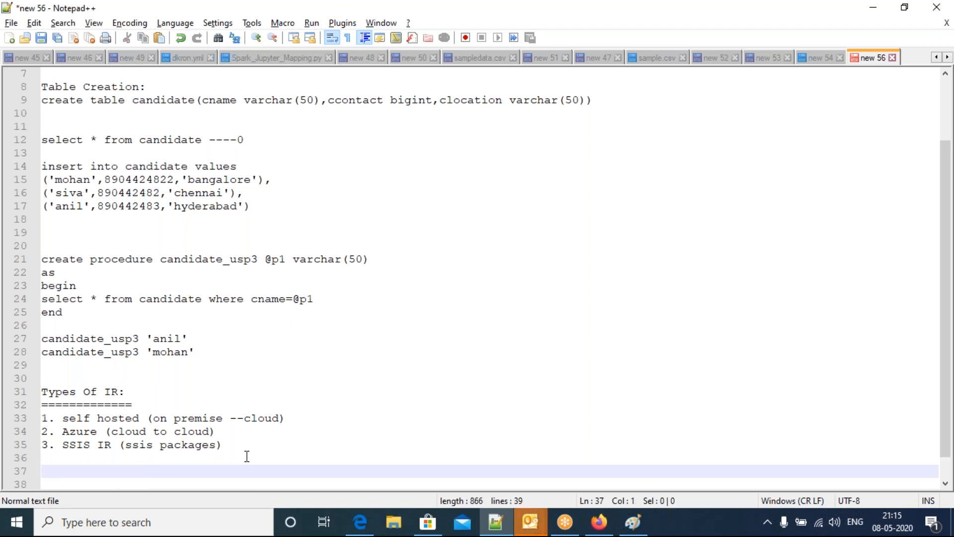
pyautogui.click(217, 432)
pyautogui.write('-')
pyautogui.hotkey('ctrl', 'v')
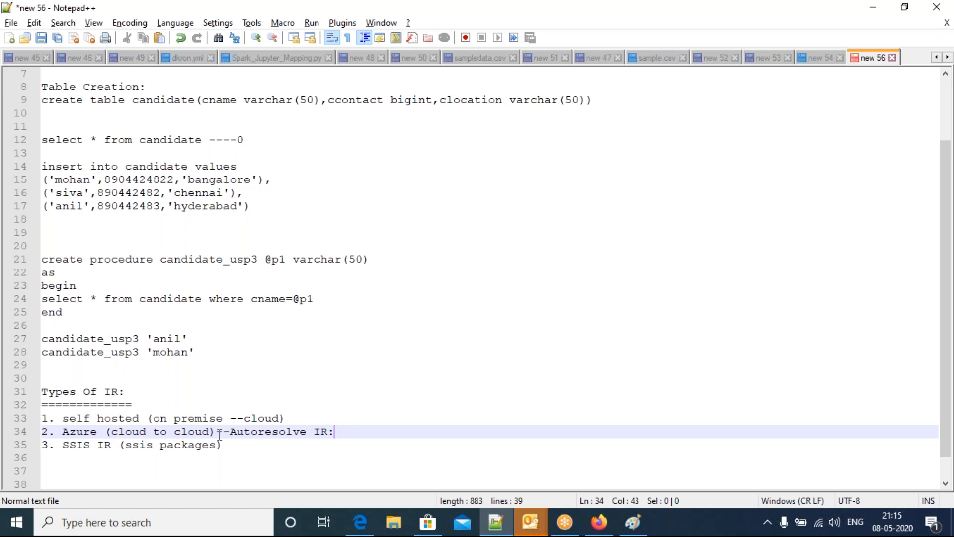
pyautogui.moveTo(230, 433); pyautogui.dragTo(335, 433)
pyautogui.moveTo(49, 433); pyautogui.dragTo(212, 433)
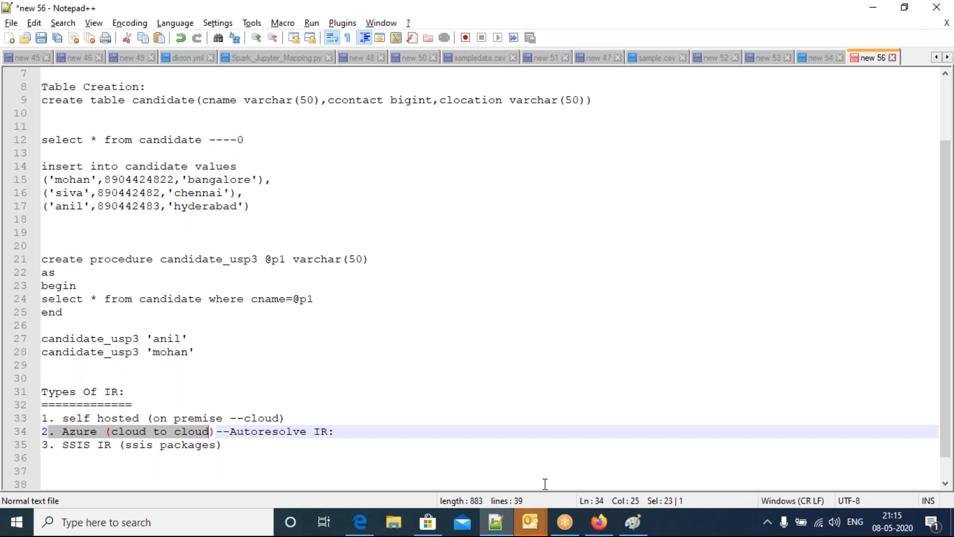
# - Switch to the Azure portal in Firefox and open the authoring workspace of the deployed data factory adfcloudpandith0805
pyautogui.click(599, 522)
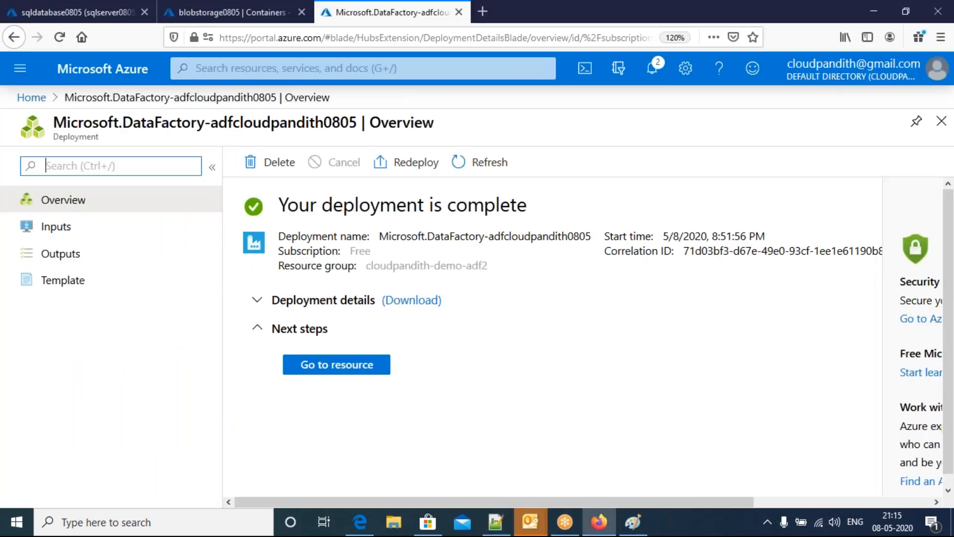
pyautogui.click(329, 371)
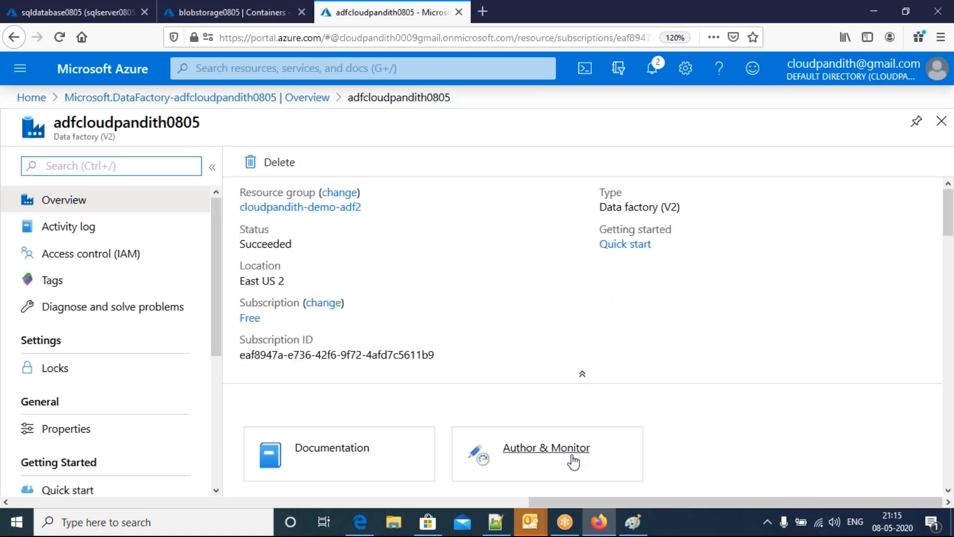
pyautogui.click(570, 449)
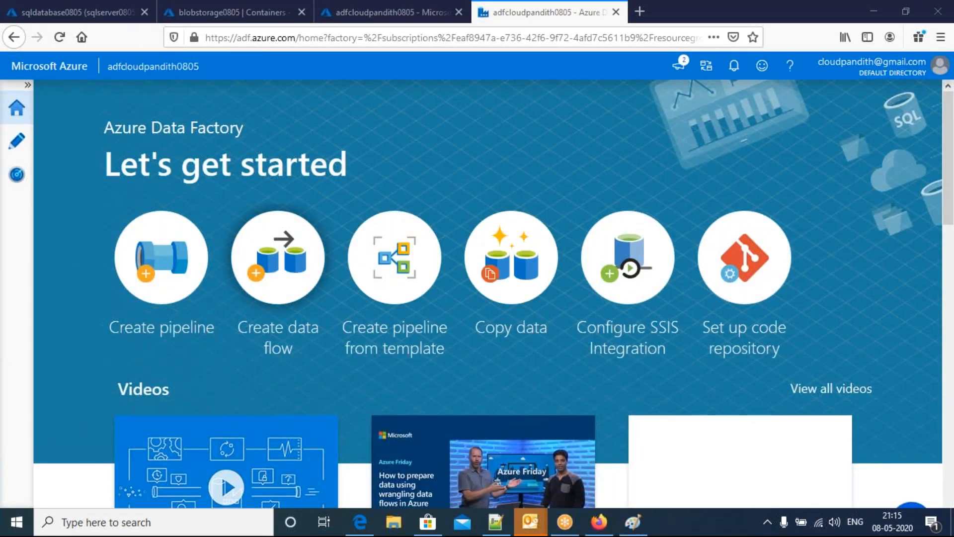
pyautogui.click(11, 143)
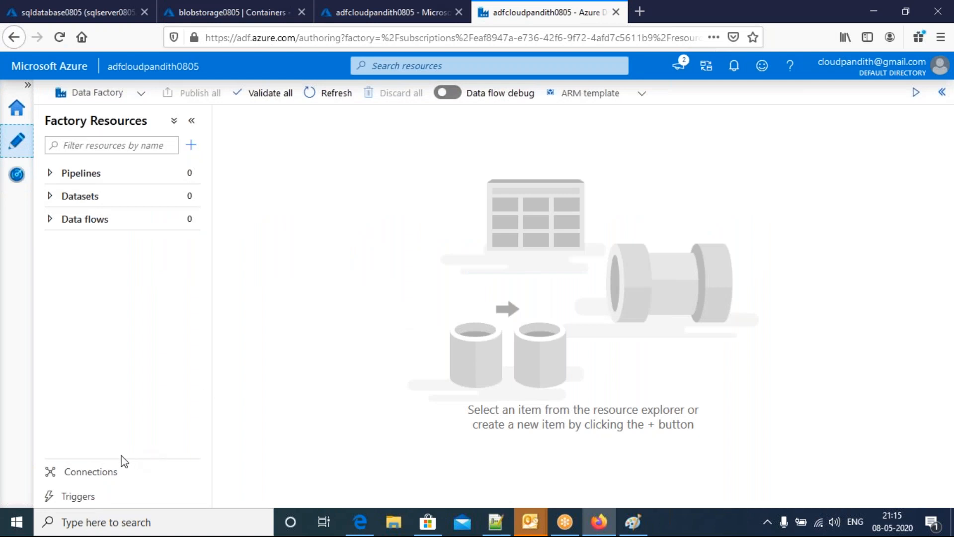
# - Examine the type and status of the integration runtimes under the data factory's connections
pyautogui.click(107, 470)
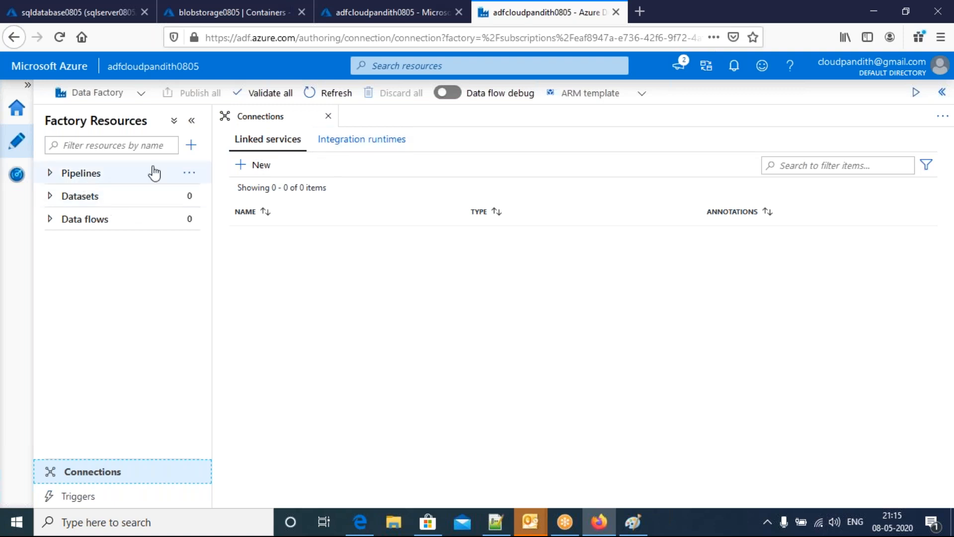
pyautogui.click(357, 141)
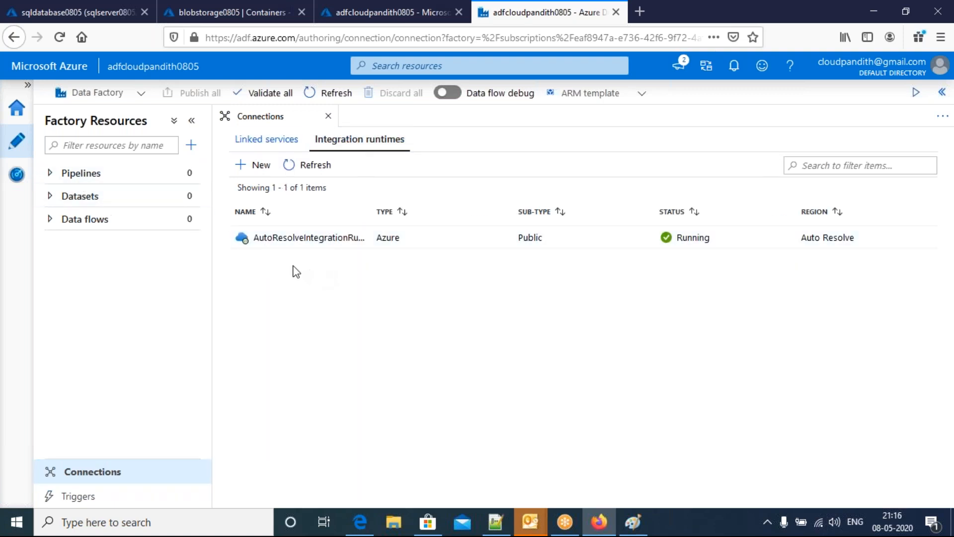
pyautogui.click(401, 240)
pyautogui.moveTo(401, 239); pyautogui.dragTo(377, 237)
pyautogui.click(449, 289)
pyautogui.moveTo(713, 239); pyautogui.dragTo(648, 237)
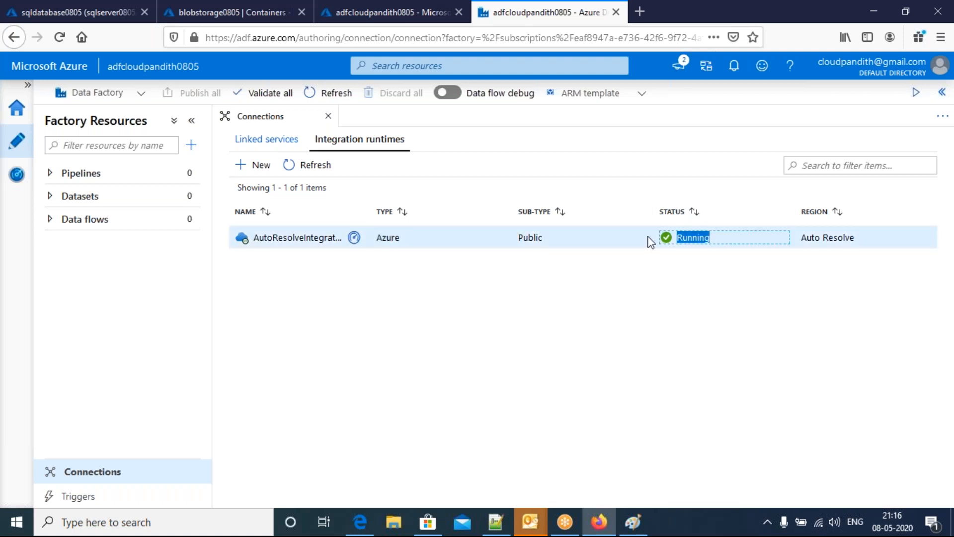
pyautogui.click(638, 363)
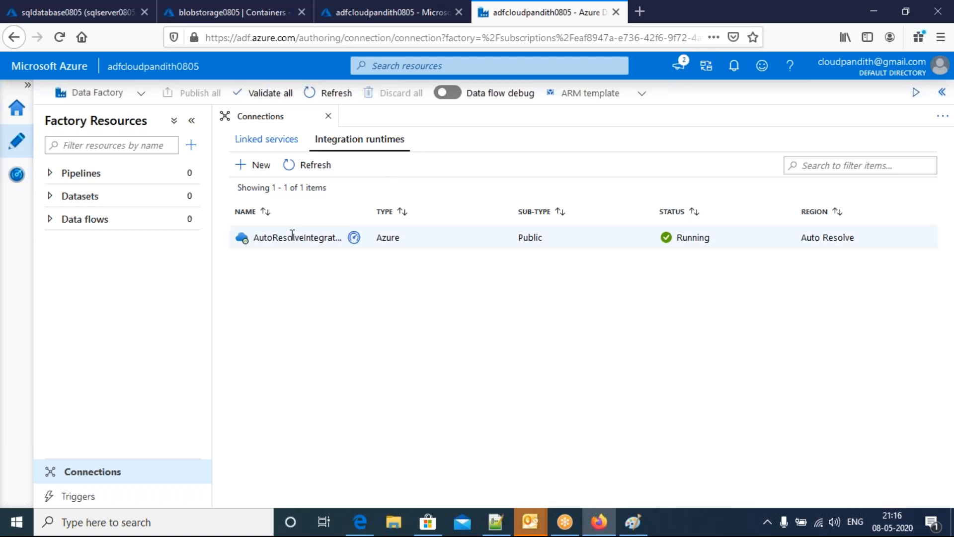
# - Start a new linked service, find the data store with "sql da", and choose Azure SQL Database
pyautogui.click(250, 145)
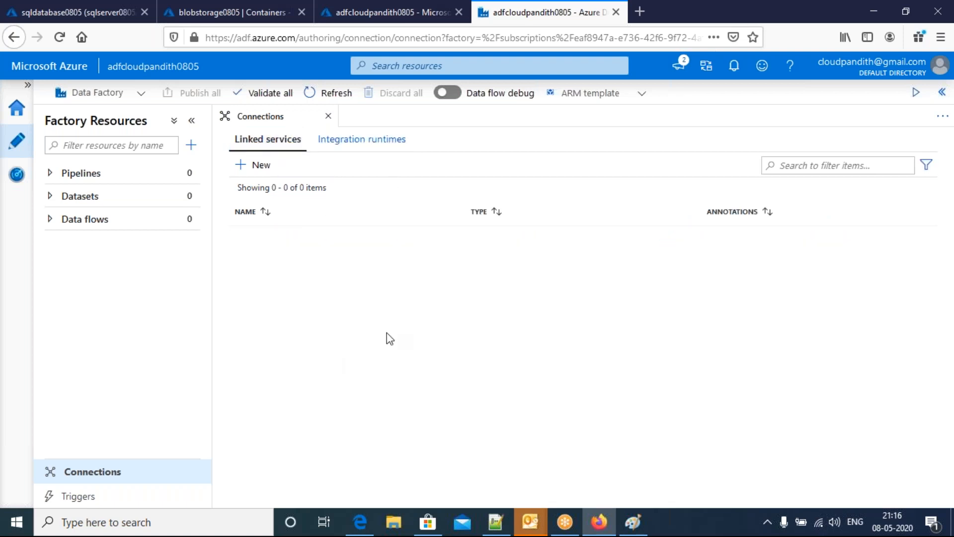
pyautogui.click(253, 171)
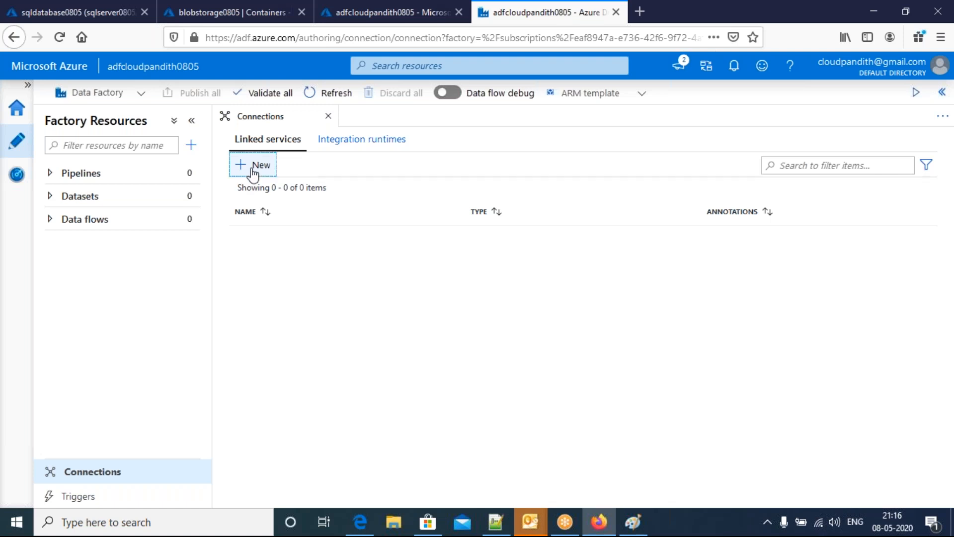
pyautogui.click(612, 155)
pyautogui.write('sqldata')
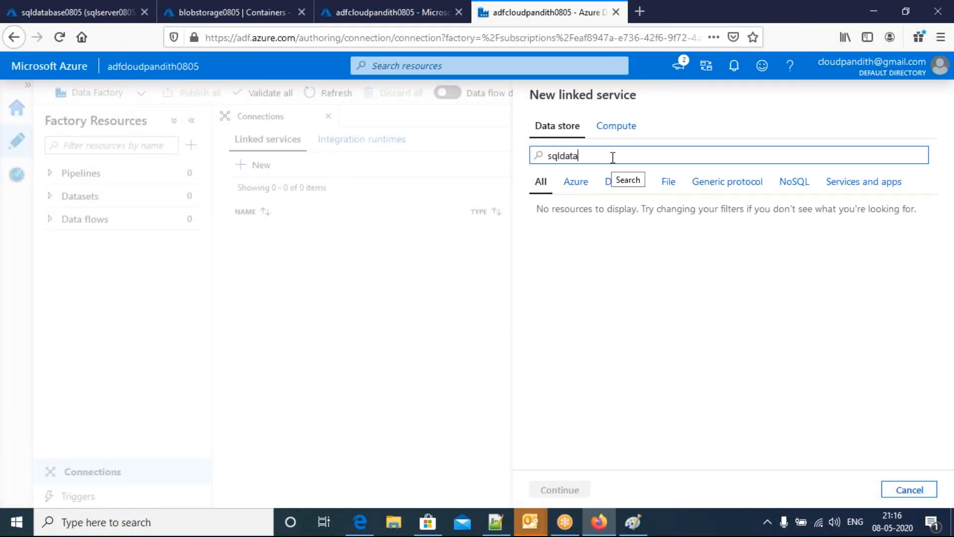
pyautogui.press('BackSpace')
pyautogui.write('da')
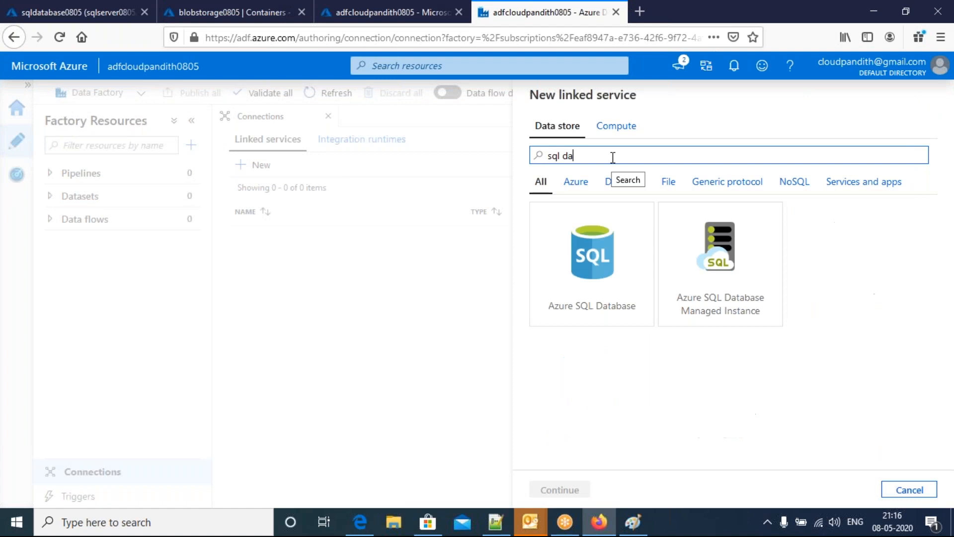
pyautogui.click(592, 258)
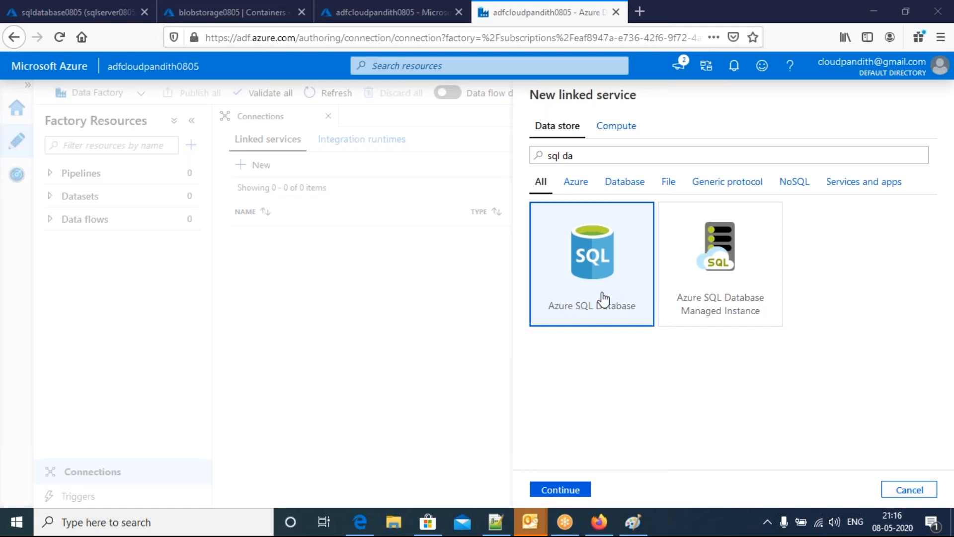
pyautogui.click(567, 496)
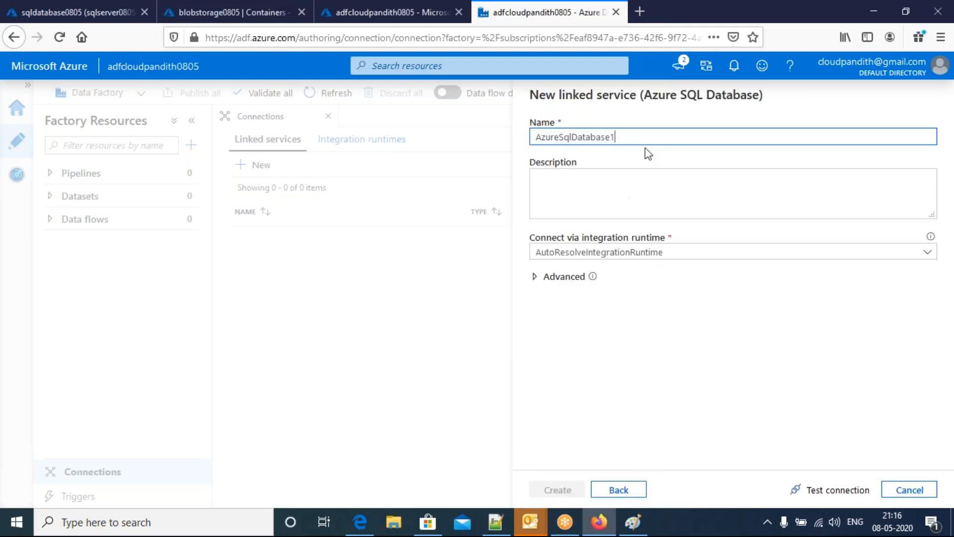
# - Name the new Azure SQL Database linked service "sqlconnection"
pyautogui.moveTo(631, 136); pyautogui.dragTo(478, 136)
pyautogui.press('BackSpace')
pyautogui.write('sqlconnection')
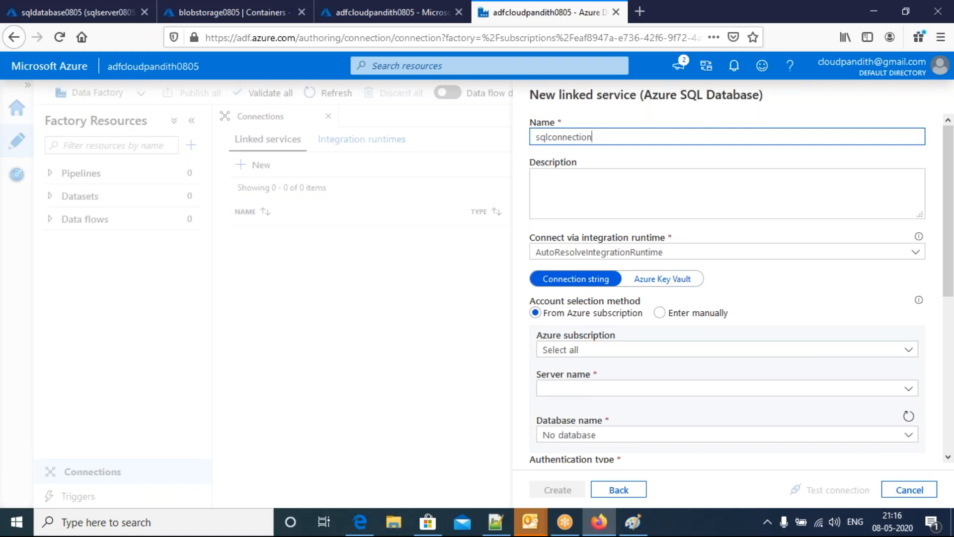
# - Point the linked service to the Free subscription, server sqlserver0805 and database sqldatabase0805
pyautogui.click(630, 352)
pyautogui.click(656, 393)
pyautogui.click(583, 391)
pyautogui.click(583, 408)
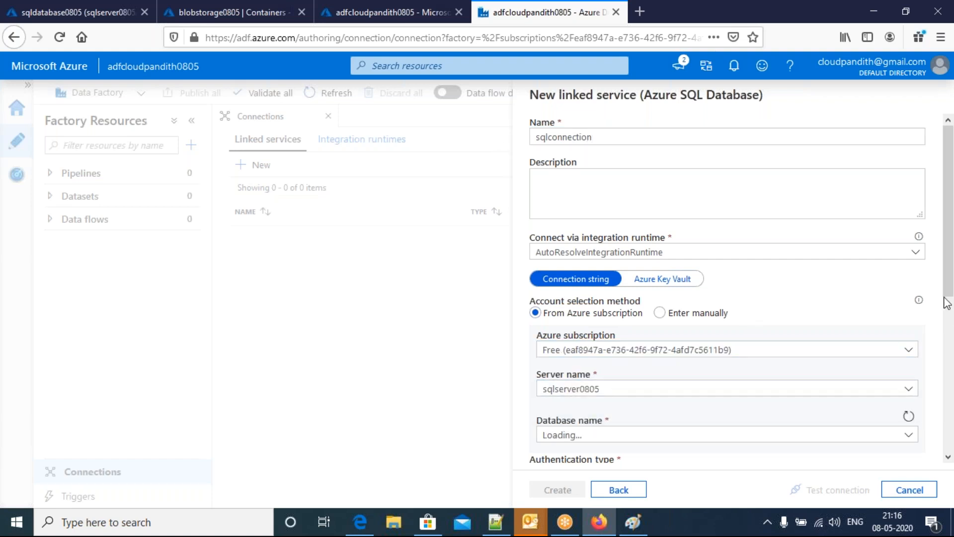
pyautogui.scroll(-3, 592, 359)
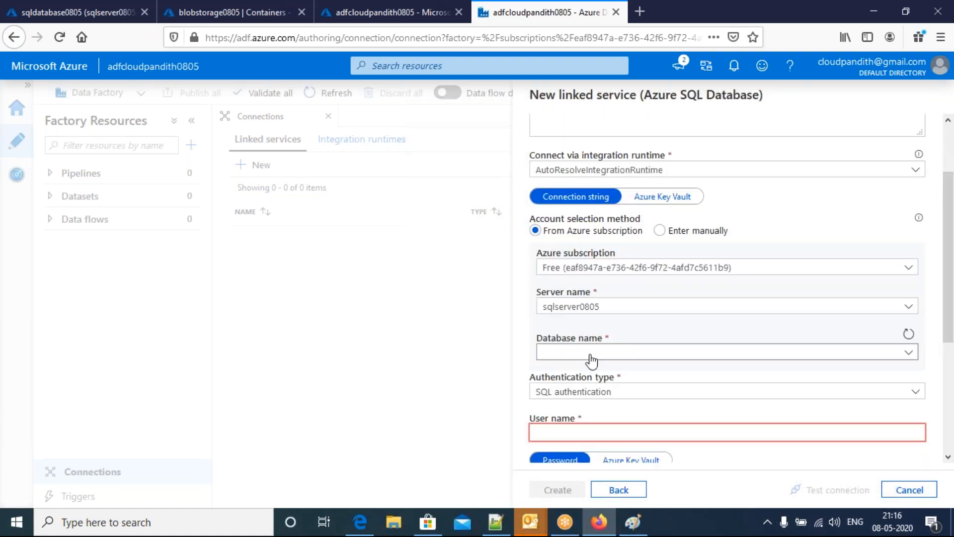
pyautogui.click(591, 359)
pyautogui.click(590, 394)
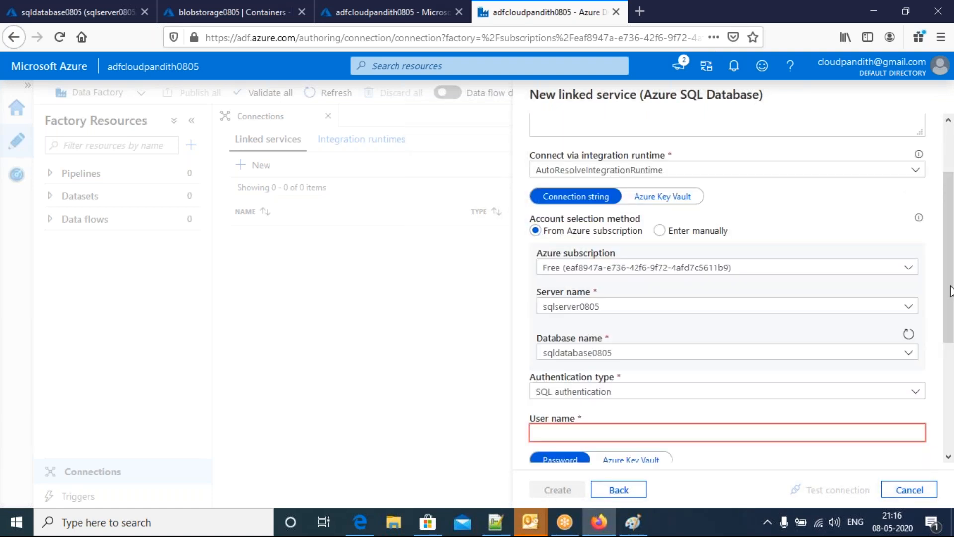
# - Fill in the SQL authentication user name and the account password for the Azure SQL Database linked service
pyautogui.scroll(-5, 951, 291)
pyautogui.click(575, 304)
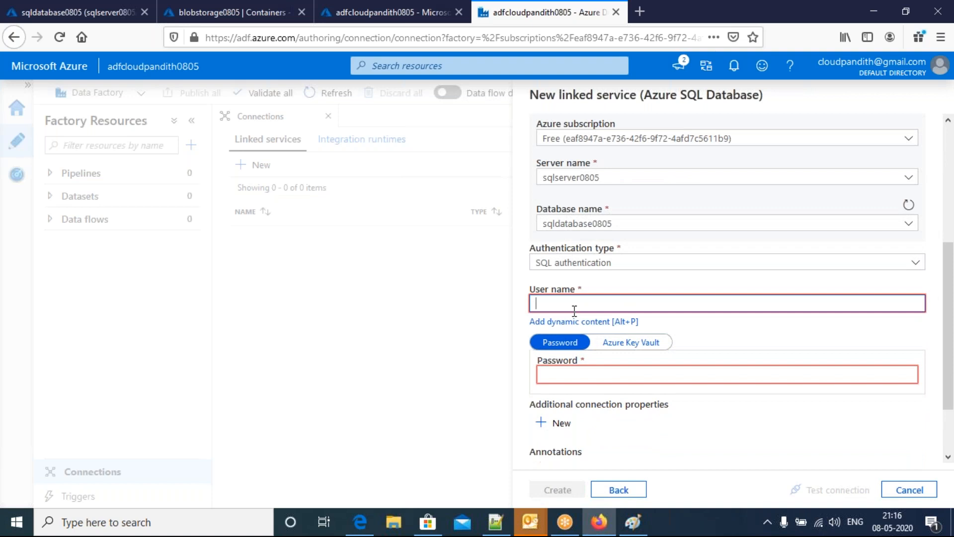
pyautogui.write('mallaiah')
pyautogui.press('Tab')
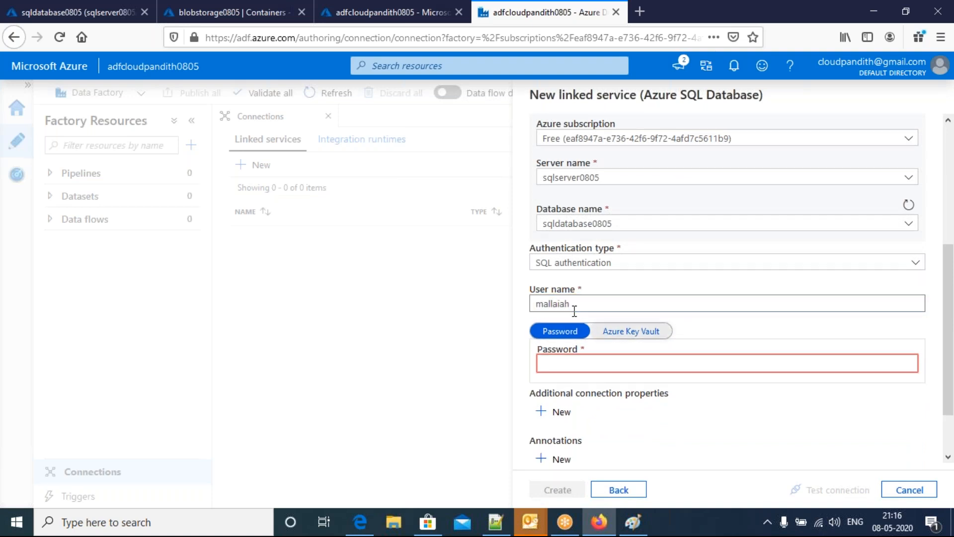
pyautogui.write('*********')
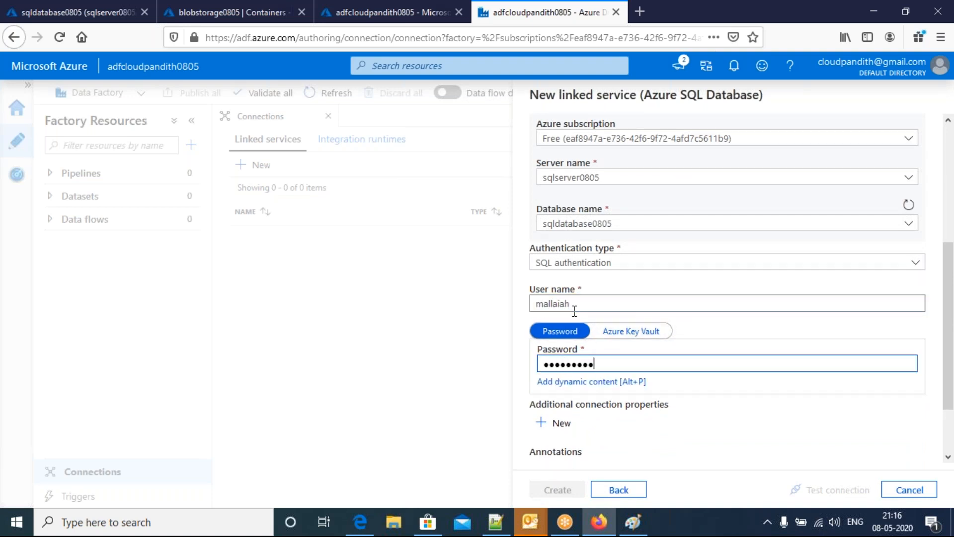
pyautogui.write('**')
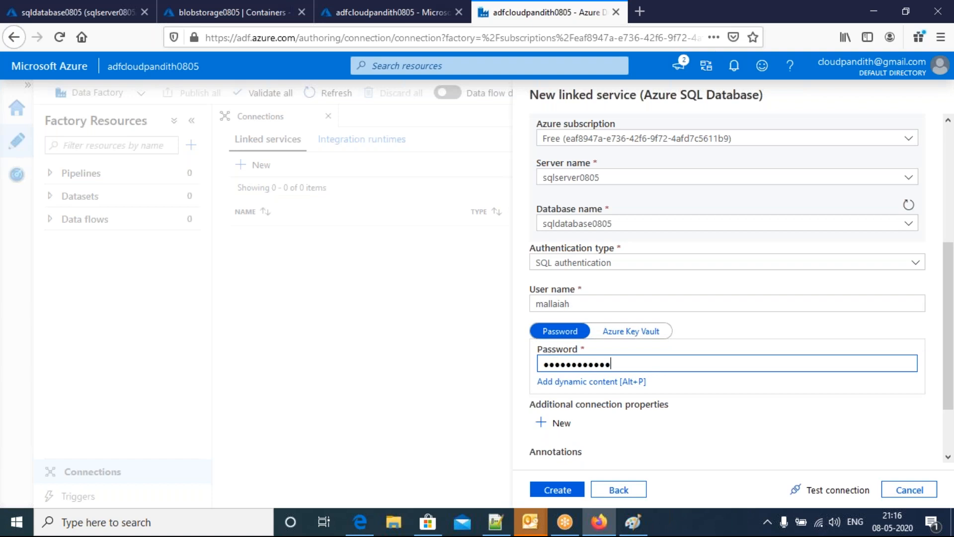
# - Test the connection to the SQL database and create the linked service
pyautogui.click(820, 491)
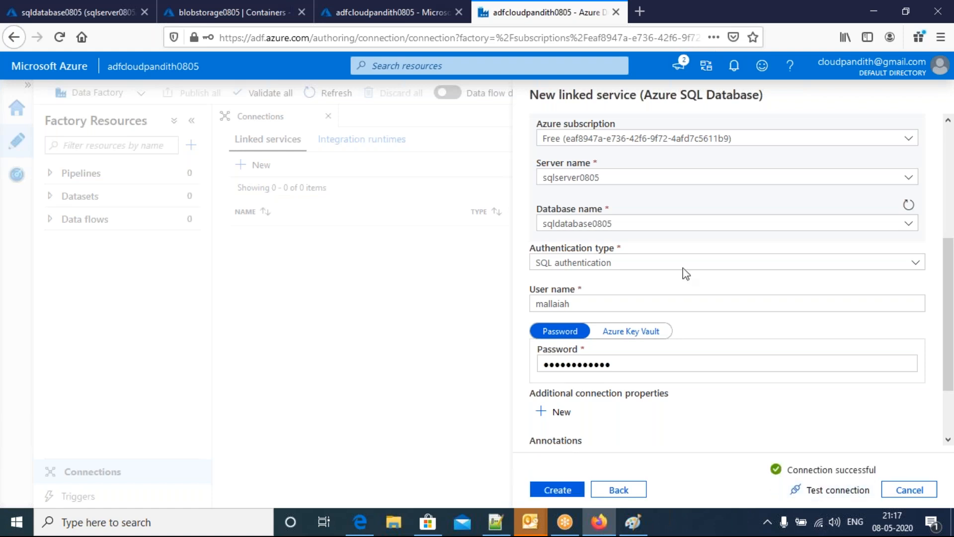
pyautogui.click(559, 491)
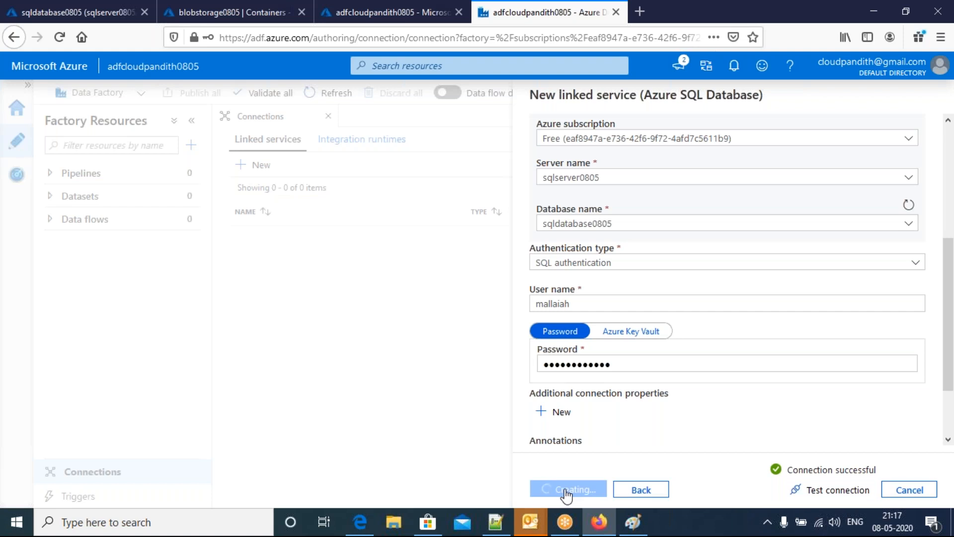
# - Examine the JSON definition of the sqlconnection linked service and close it without changes
pyautogui.moveTo(411, 240)
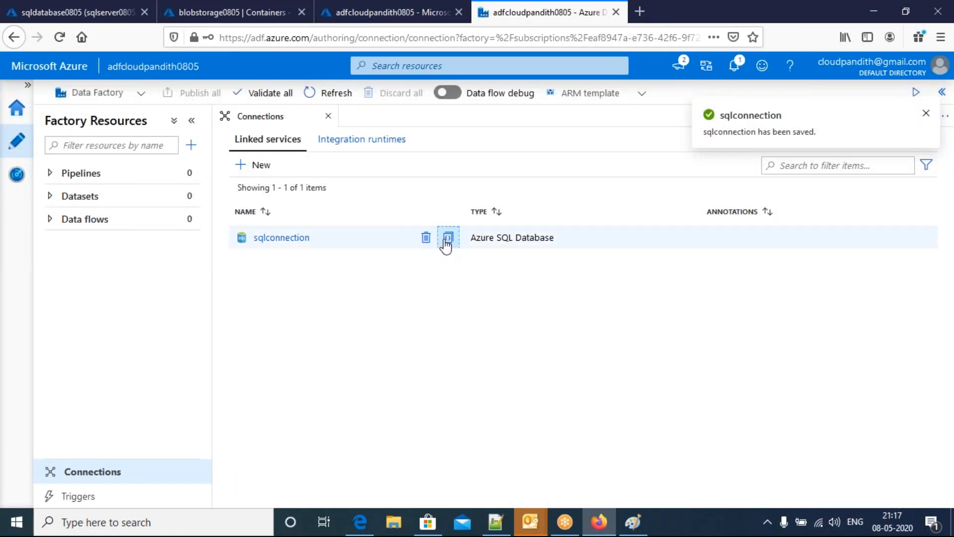
pyautogui.click(446, 242)
pyautogui.moveTo(141, 146); pyautogui.dragTo(143, 281)
pyautogui.click(223, 287)
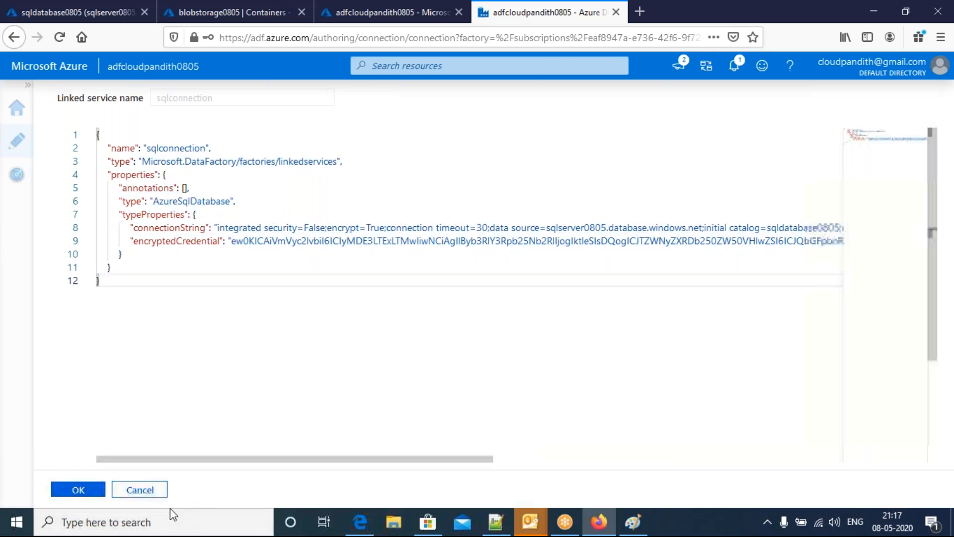
pyautogui.click(141, 490)
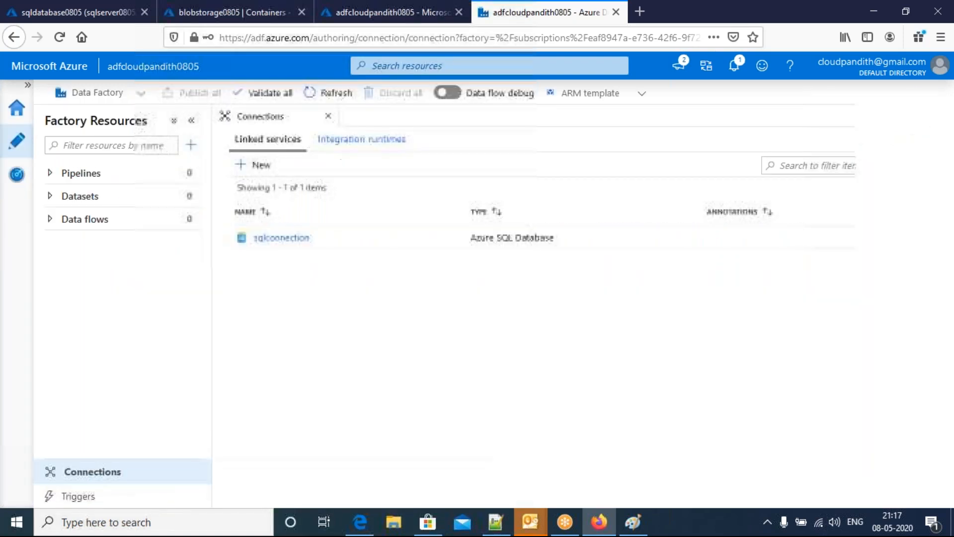
# - Start another new linked service and browse the available data stores, including the Database category
pyautogui.click(257, 169)
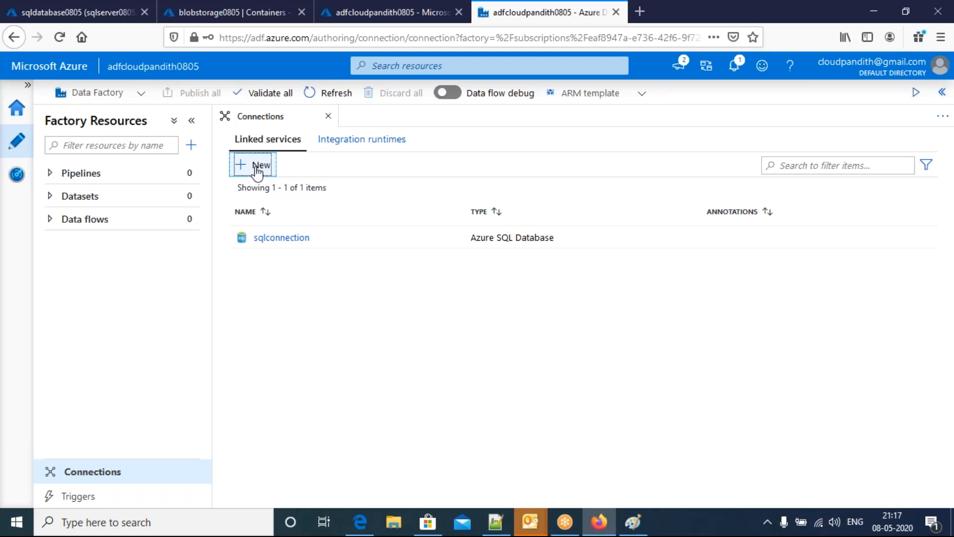
pyautogui.scroll(-4, 930, 214)
pyautogui.scroll(-5, 932, 314)
pyautogui.scroll(8, 853, 282)
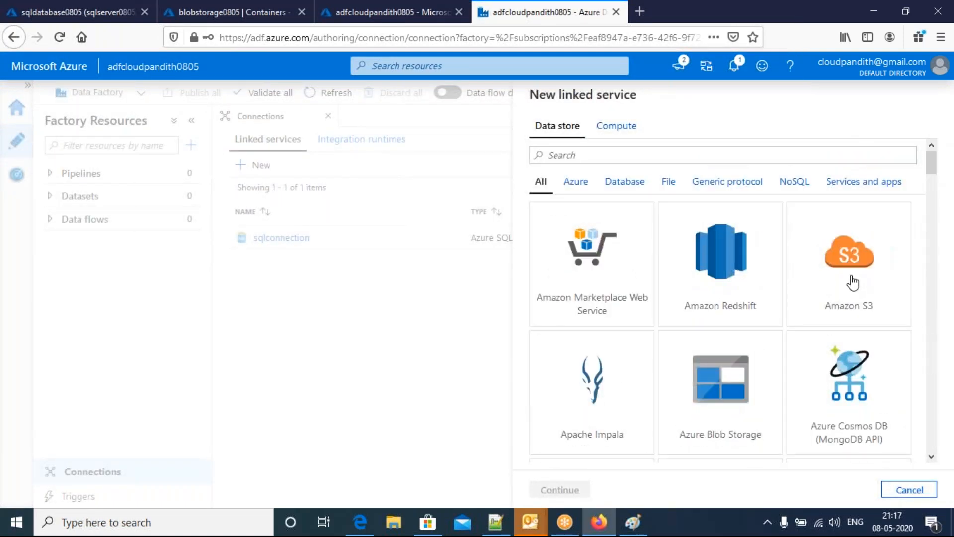
pyautogui.click(624, 182)
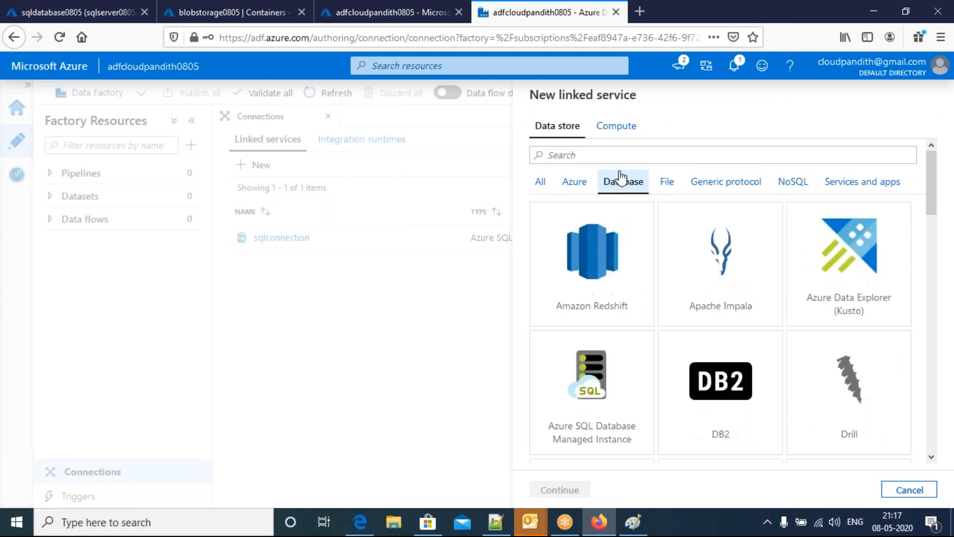
pyautogui.click(541, 182)
# - Search the data stores for "oracl" to see the Oracle connectors, and clear the search
pyautogui.click(574, 156)
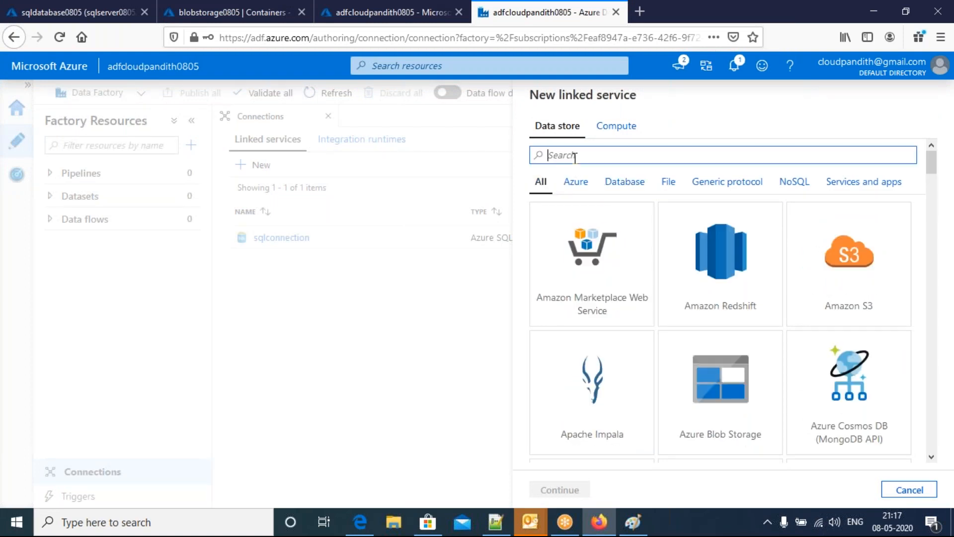
pyautogui.write('resd')
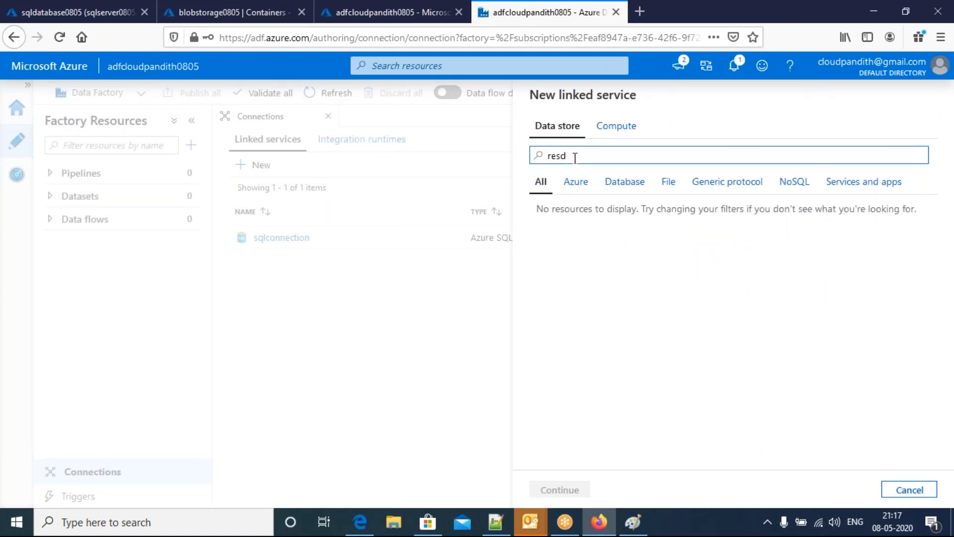
pyautogui.press('BackSpace')
pyautogui.press('BackSpace')
pyautogui.write('d')
pyautogui.doubleClick(575, 158)
pyautogui.press('BackSpace')
pyautogui.write('ro')
pyautogui.press('BackSpace')
pyautogui.press('BackSpace')
pyautogui.write('oracl')
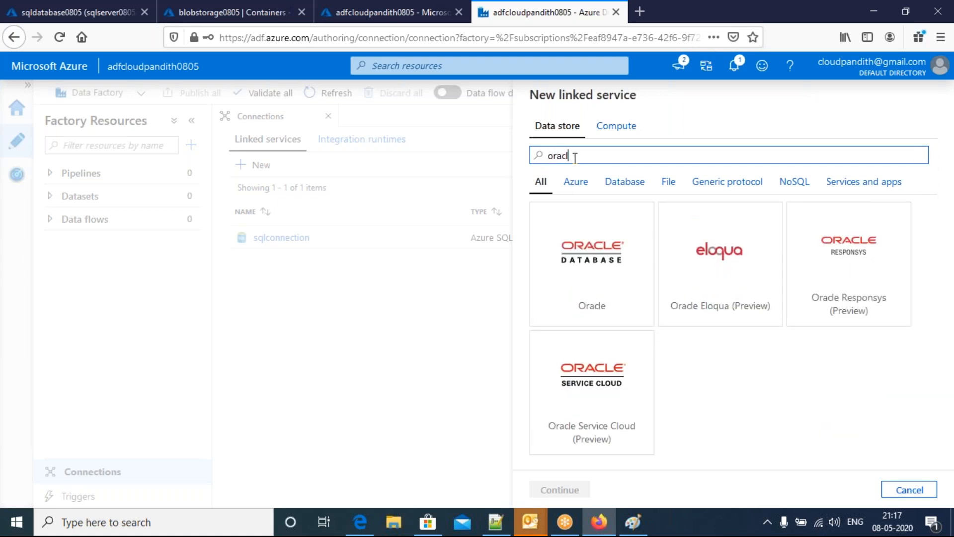
pyautogui.doubleClick(575, 157)
pyautogui.press('BackSpace')
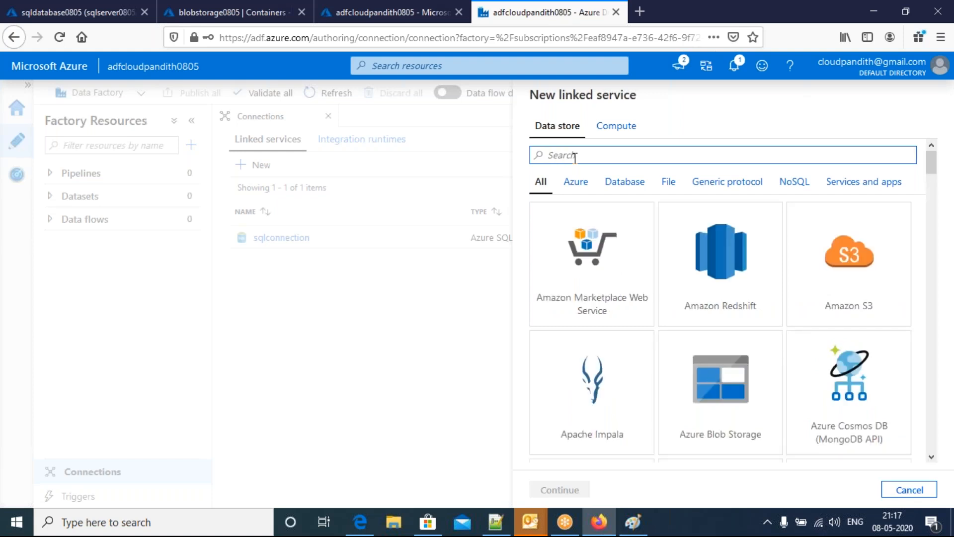
pyautogui.write('d')
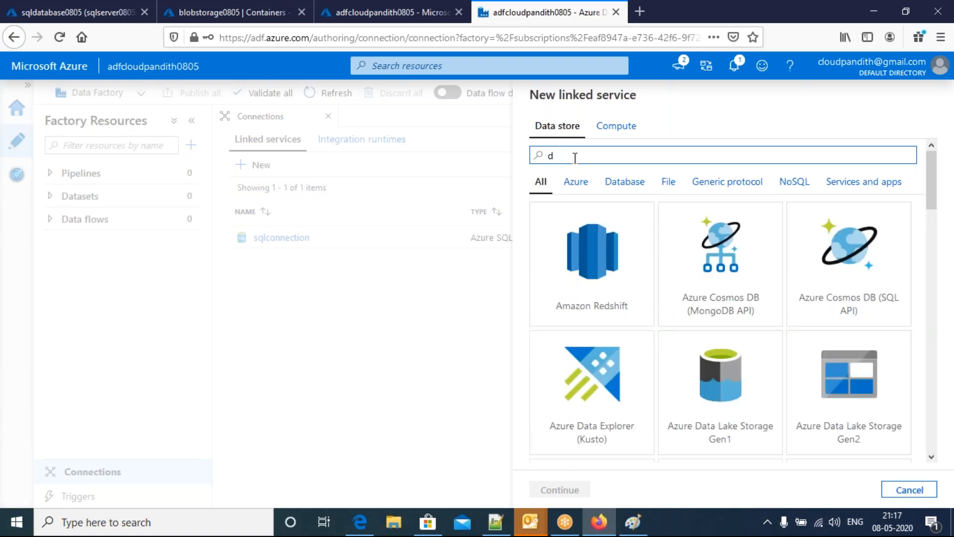
pyautogui.write('y')
pyautogui.press('BackSpace')
pyautogui.press('BackSpace')
pyautogui.press('BackSpace')
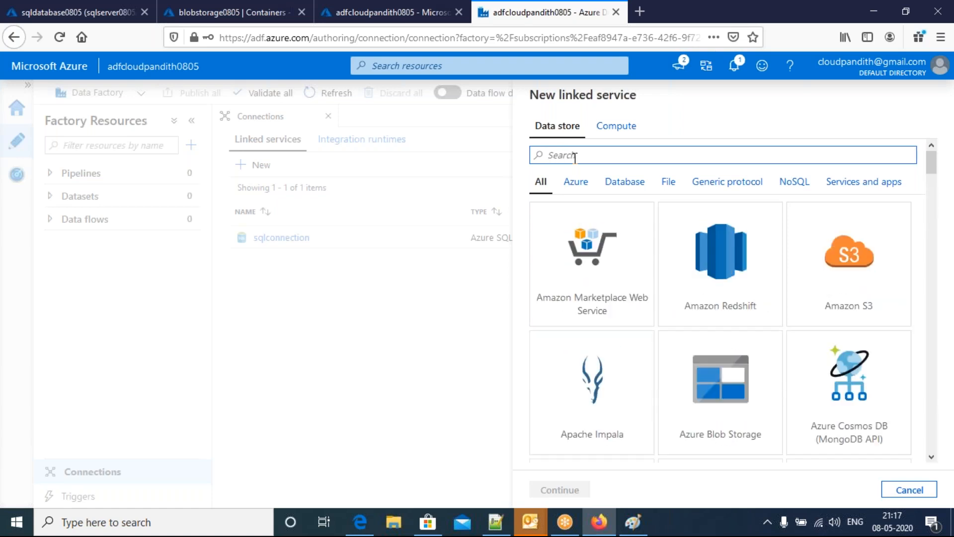
# - Find the data store with "blob", choose Azure Blob Storage, and name the linked service "blobconnection"
pyautogui.write('blob')
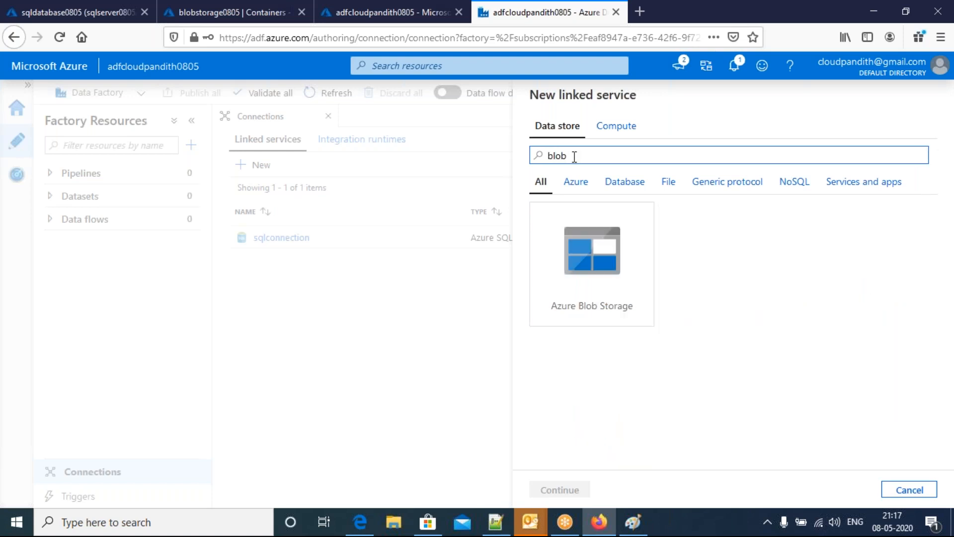
pyautogui.click(590, 322)
pyautogui.click(560, 490)
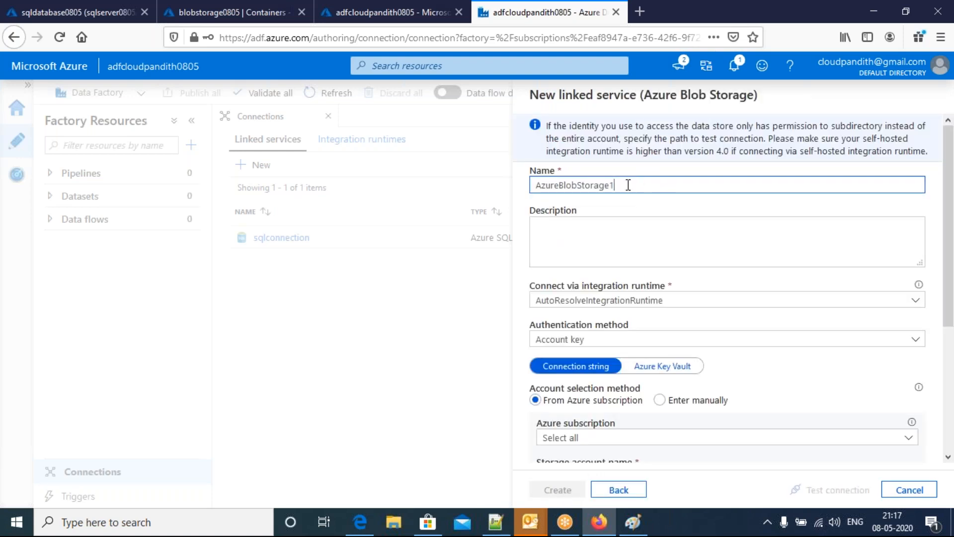
pyautogui.moveTo(625, 185); pyautogui.dragTo(437, 187)
pyautogui.write('blobconnection')
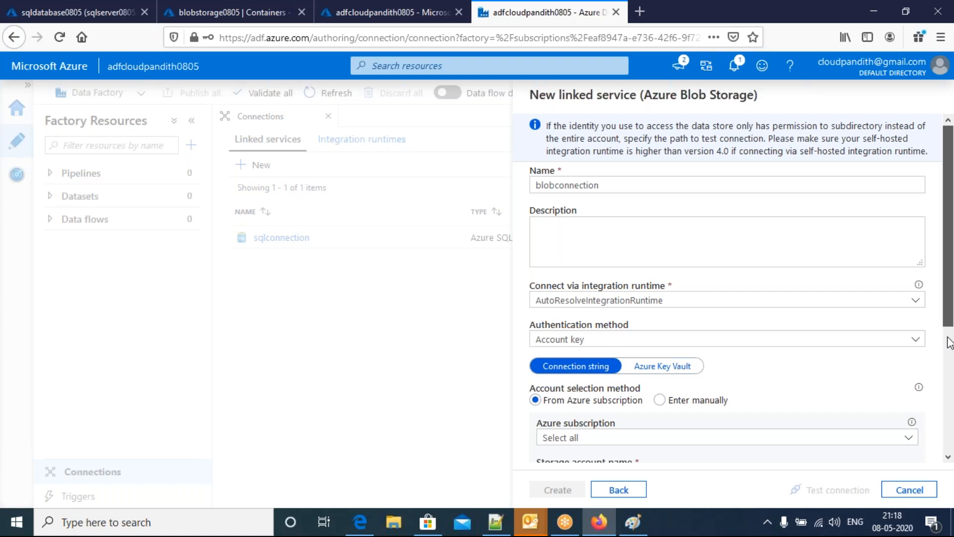
# - Point the blob linked service to the Free subscription and the storage account blobstorage0805
pyautogui.moveTo(949, 311); pyautogui.dragTo(949, 385)
pyautogui.click(562, 325)
pyautogui.click(566, 364)
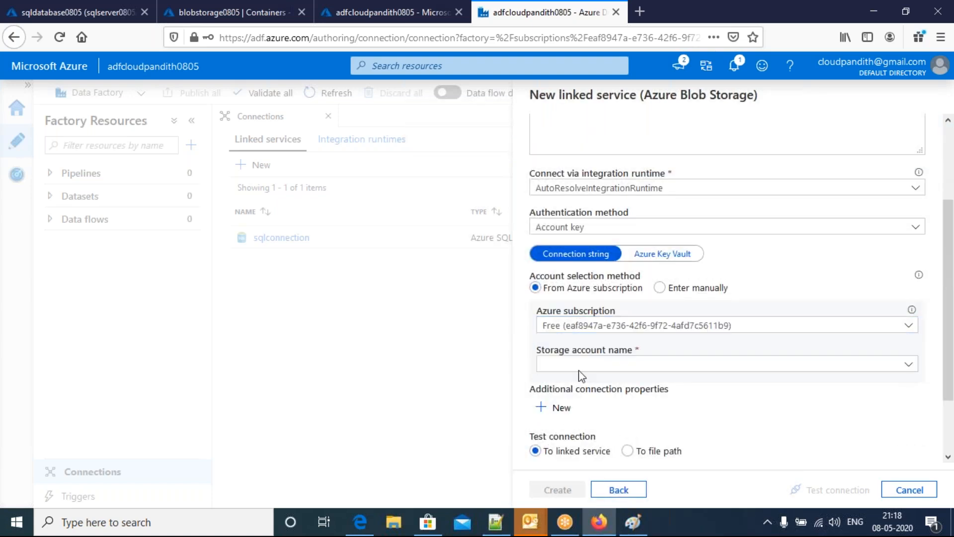
pyautogui.click(590, 366)
pyautogui.click(581, 384)
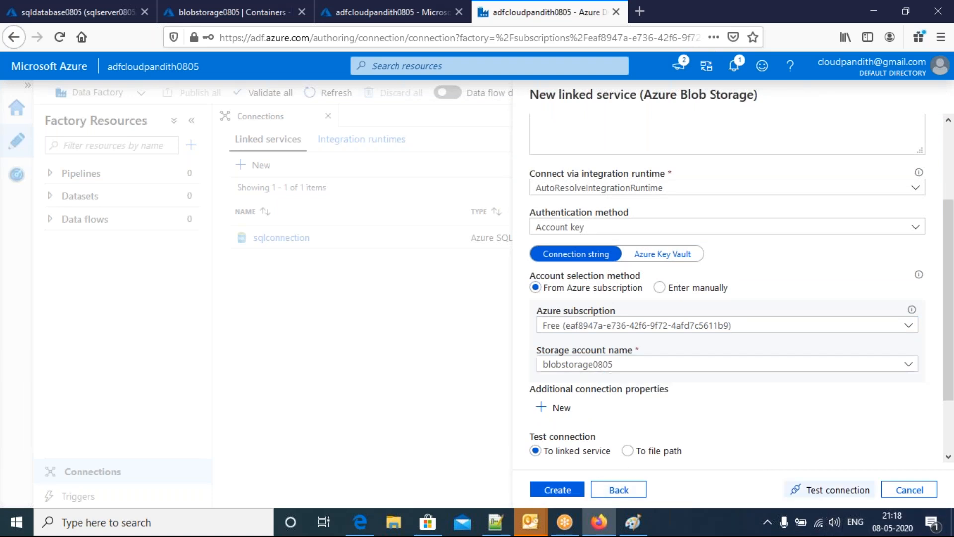
# - Test the connection to the blob storage account and create the blobconnection linked service
pyautogui.click(827, 496)
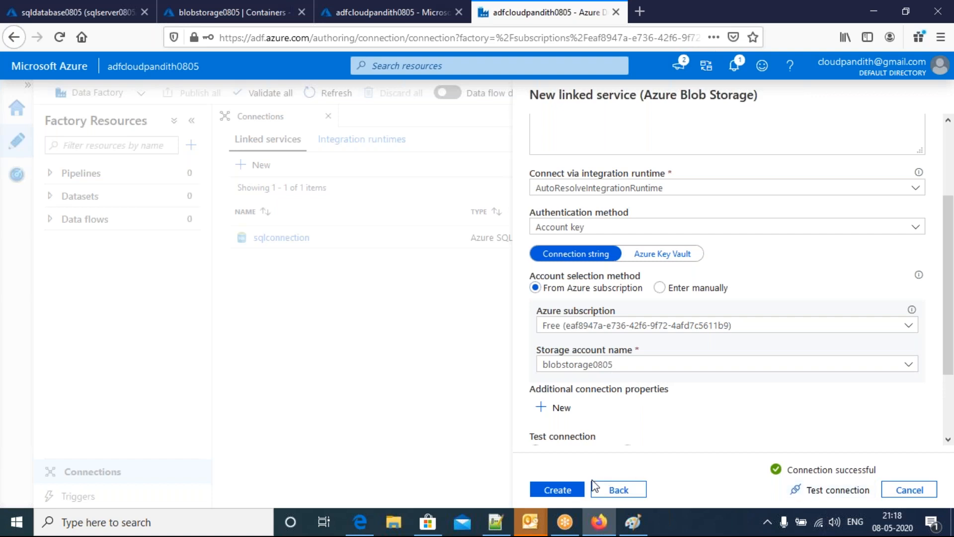
pyautogui.click(563, 491)
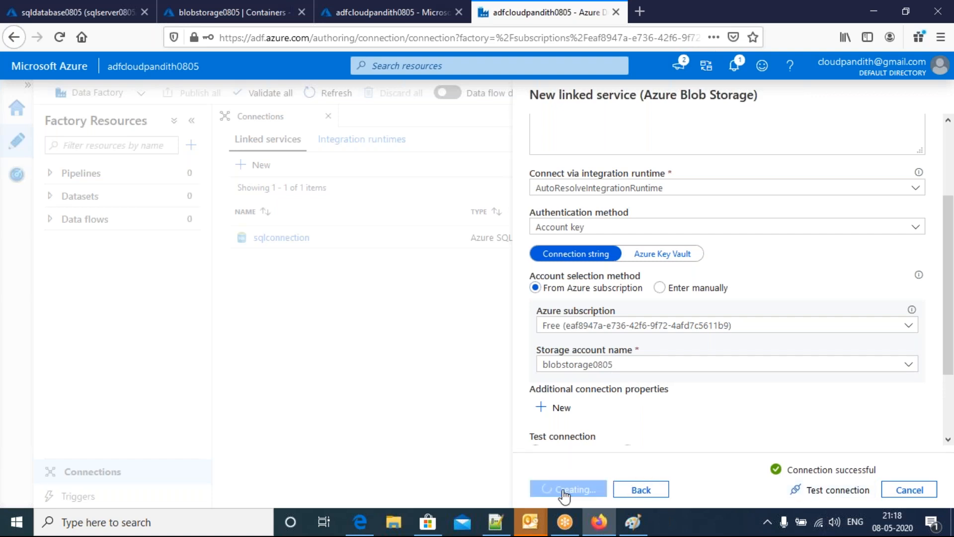
# - Check the pipeline diagram in Paint and return to the data factory in the browser
pyautogui.click(630, 522)
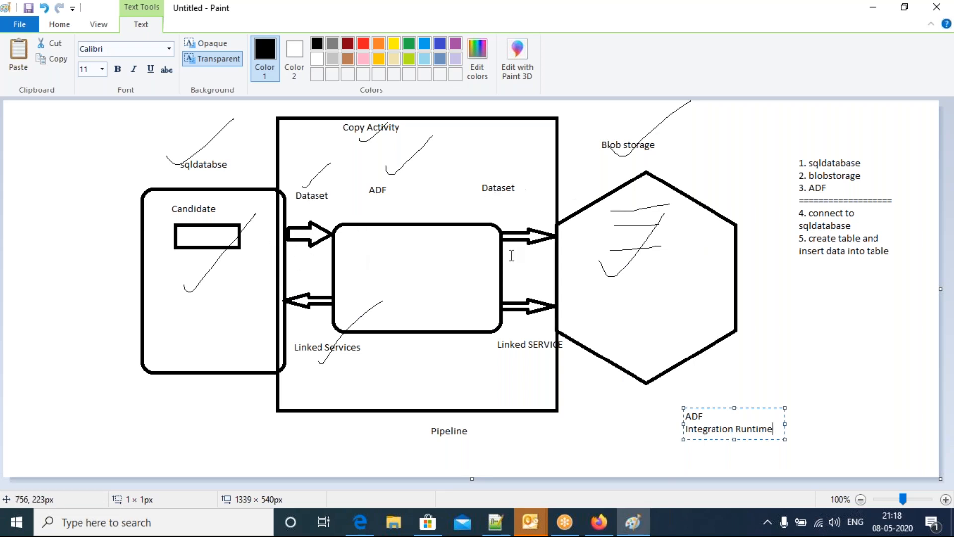
pyautogui.hotkey('alt', 'Tab')
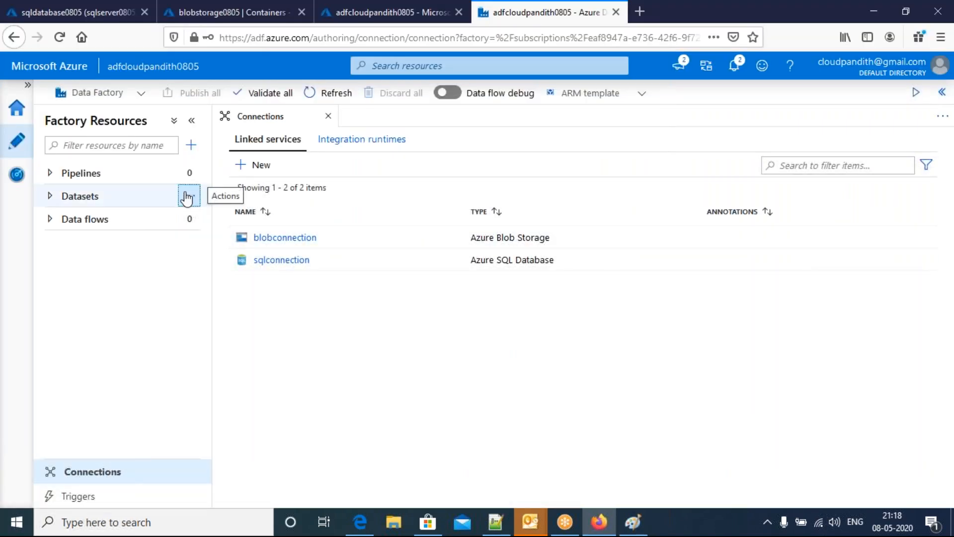
pyautogui.click(189, 196)
pyautogui.click(228, 219)
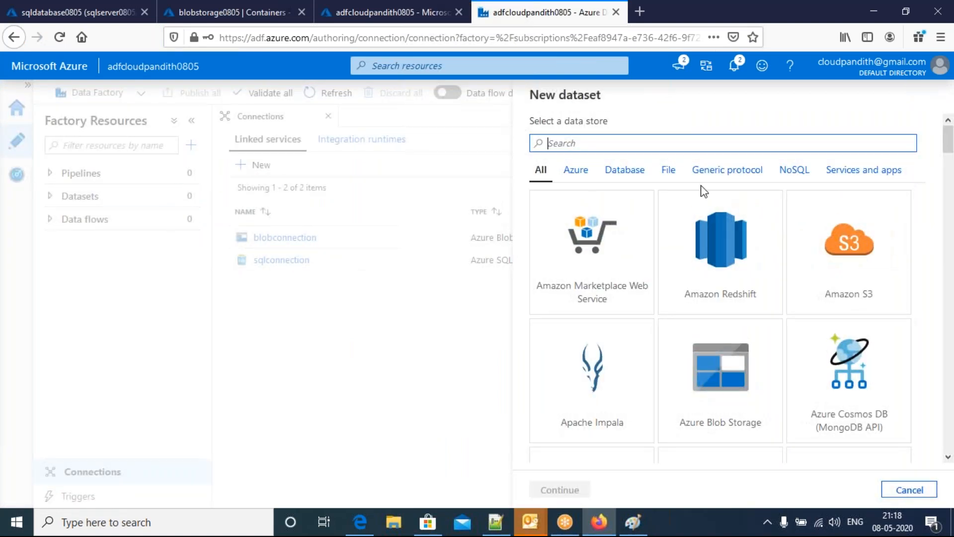
pyautogui.write('sql data')
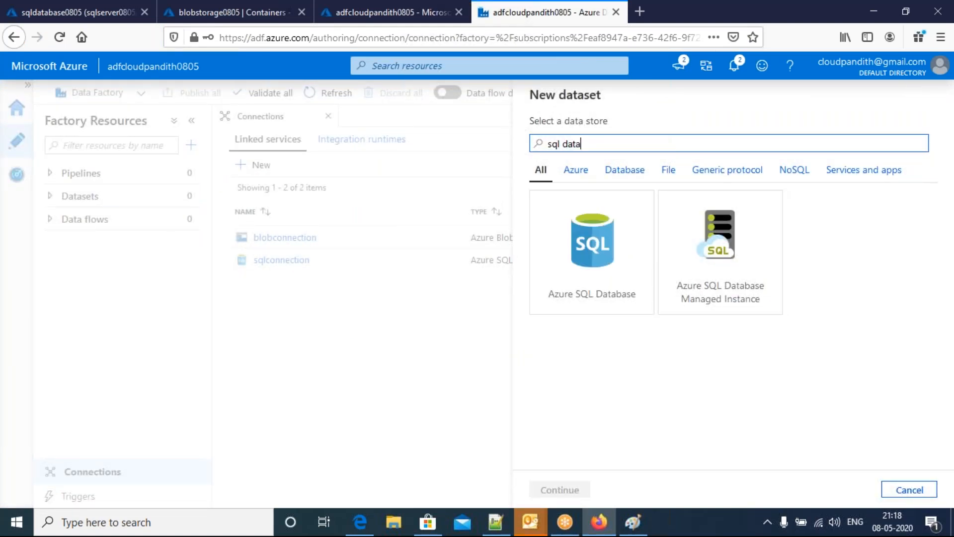
pyautogui.click(598, 276)
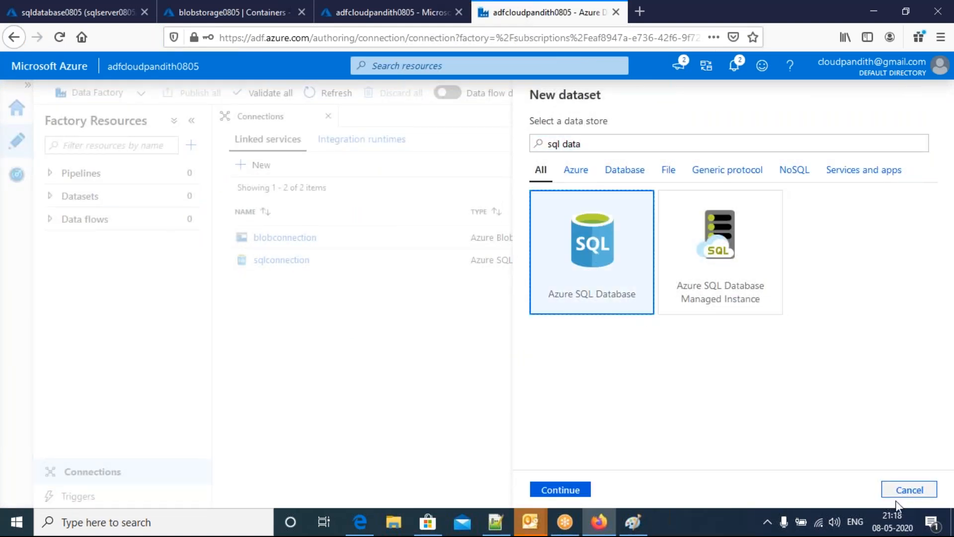
pyautogui.click(910, 489)
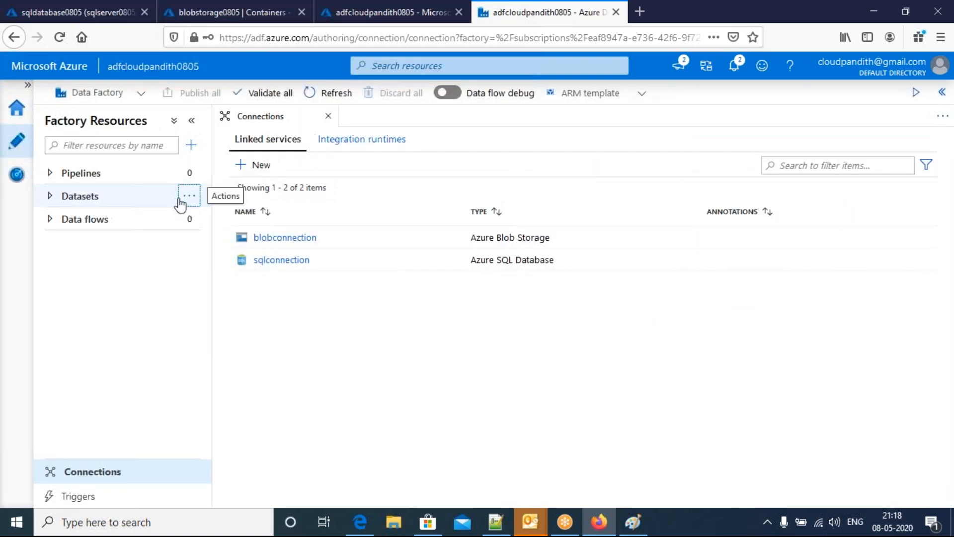
# - Start a new dataset, find the data store with "sql data", and choose Azure SQL Database
pyautogui.click(189, 195)
pyautogui.click(207, 217)
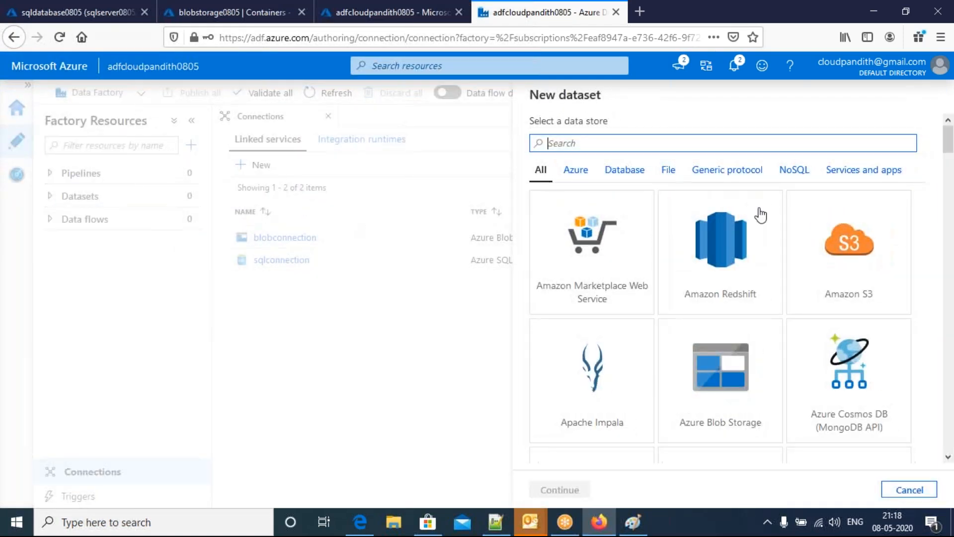
pyautogui.write('sql data')
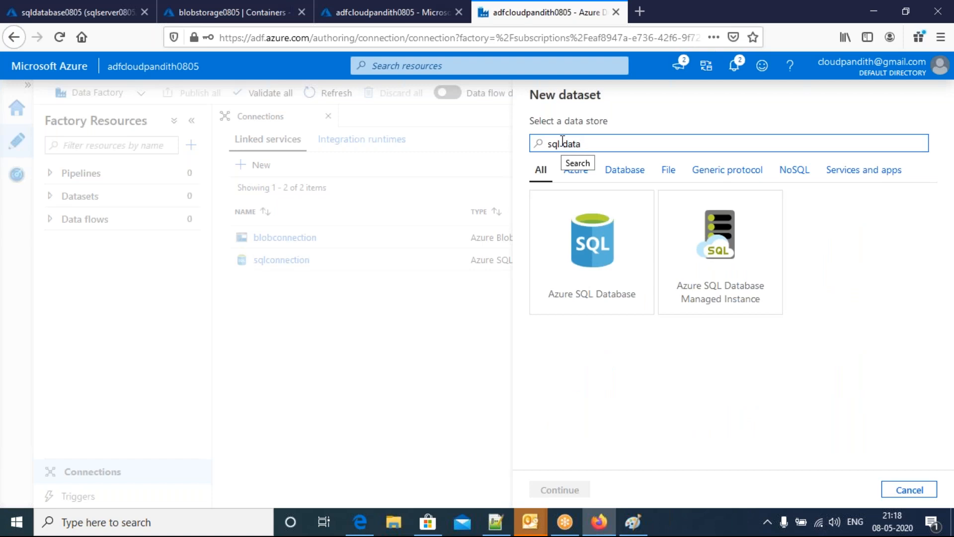
pyautogui.click(571, 279)
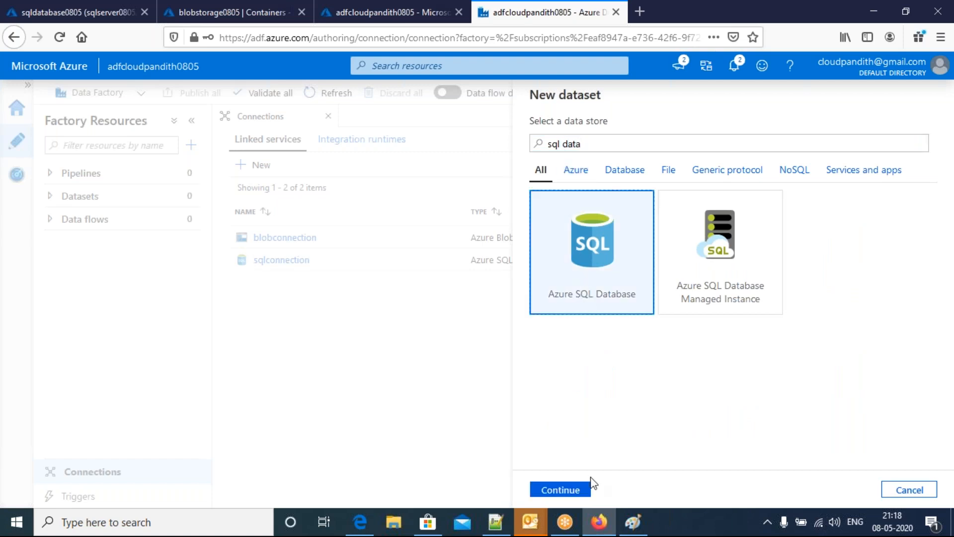
pyautogui.click(571, 489)
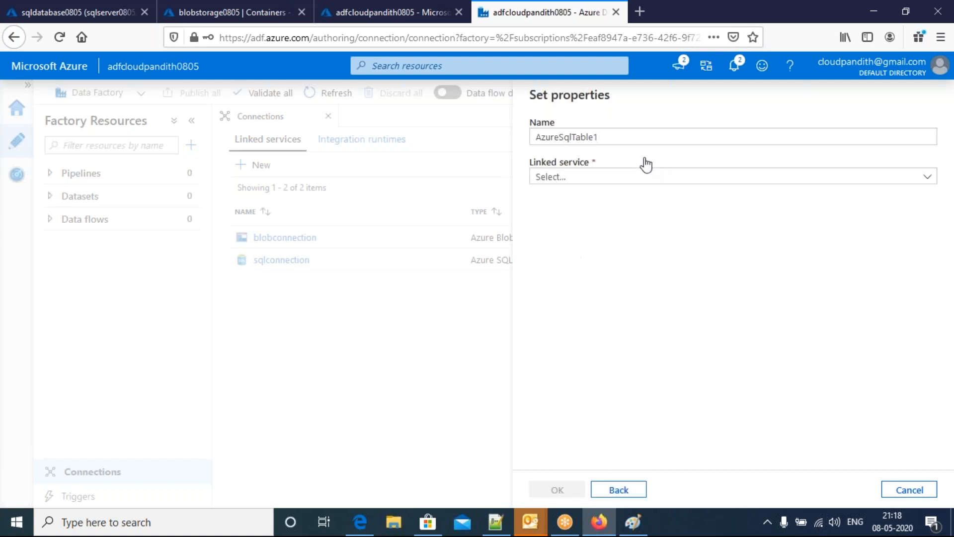
# - Name the Azure SQL dataset sqldatasetlab1, link it to sqlconnection with the table left as None, and create it
pyautogui.moveTo(644, 137); pyautogui.dragTo(399, 137)
pyautogui.press('BackSpace')
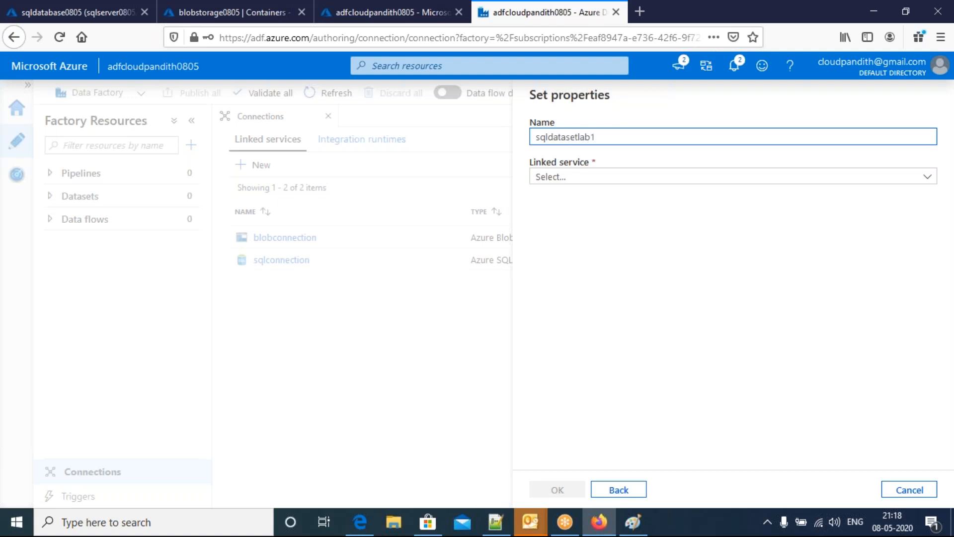
pyautogui.click(593, 188)
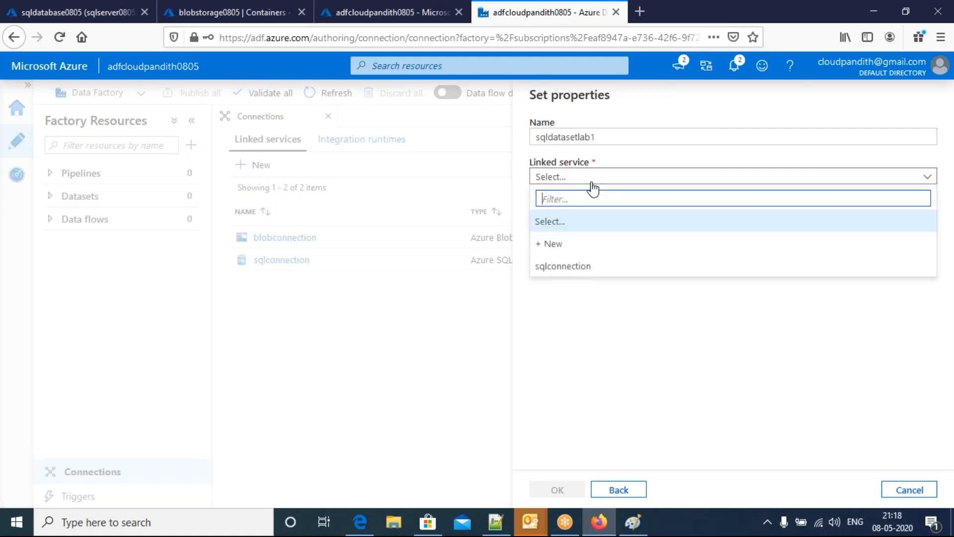
pyautogui.click(562, 268)
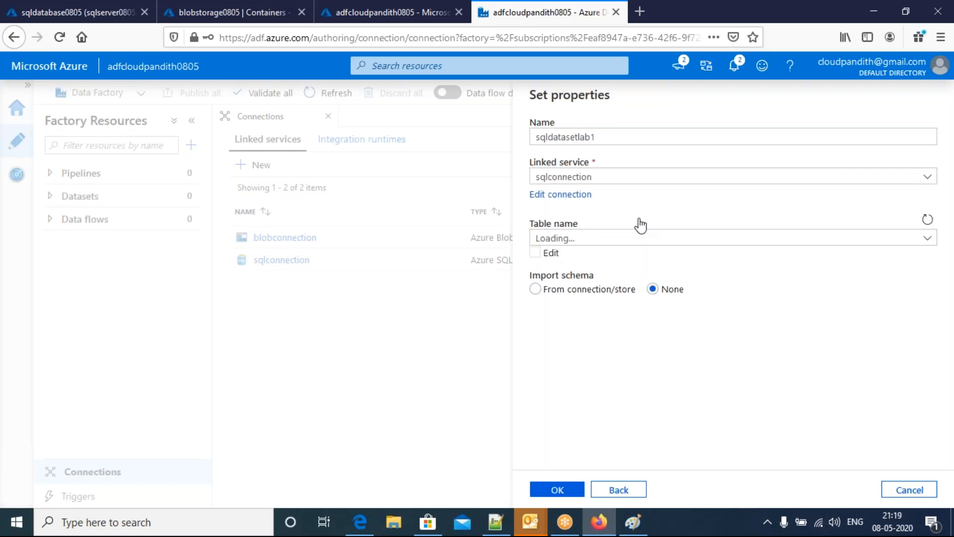
pyautogui.click(586, 243)
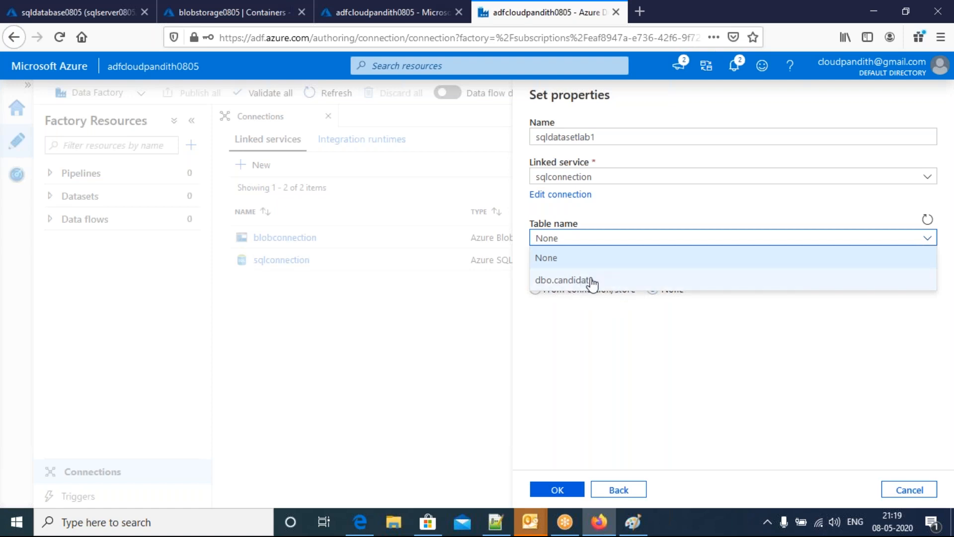
pyautogui.click(614, 323)
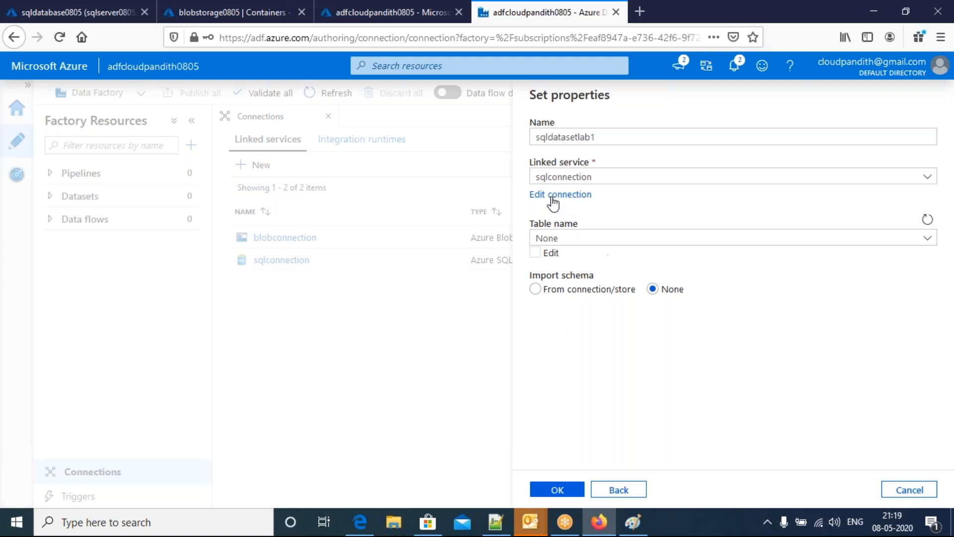
pyautogui.click(558, 490)
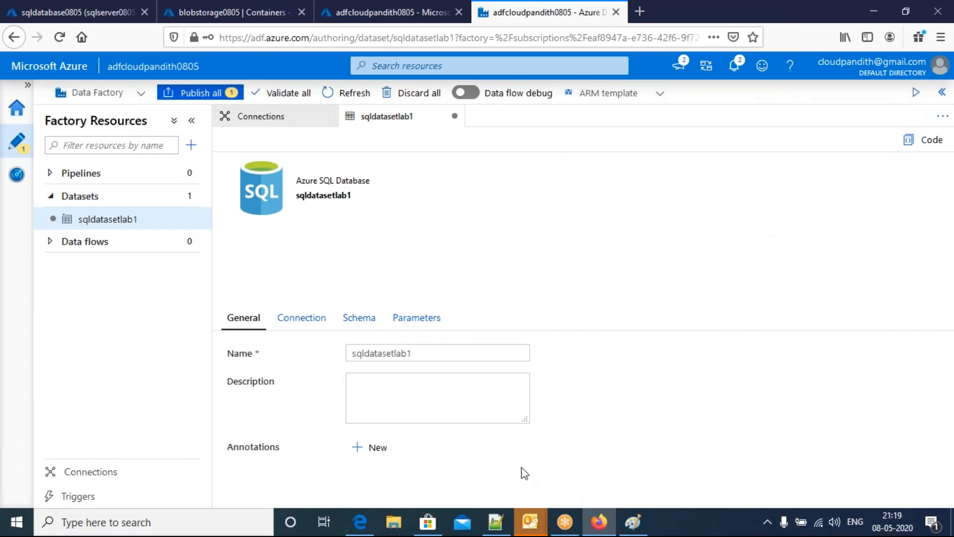
# - Start another dataset, find the data store with "blob", and choose Azure Blob Storage with the DelimitedText format
pyautogui.click(190, 195)
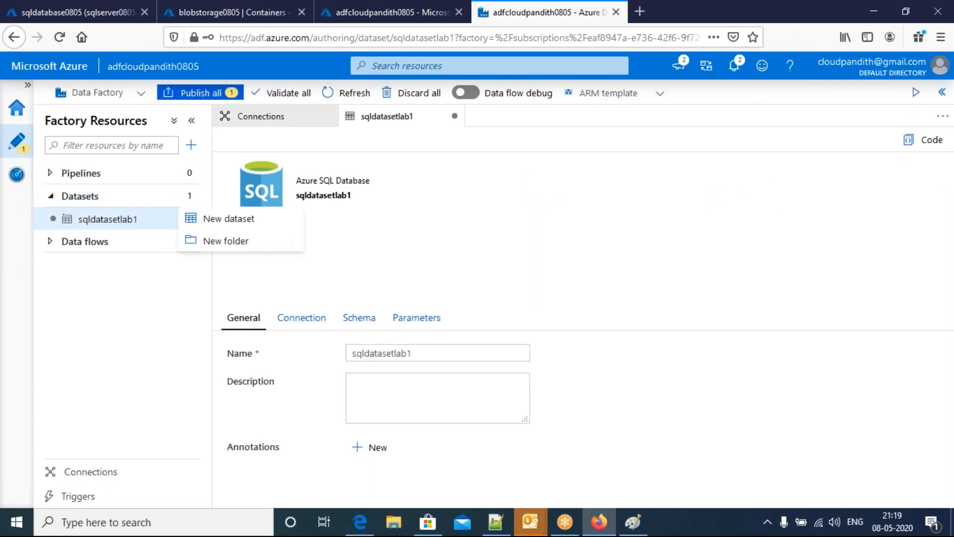
pyautogui.click(211, 222)
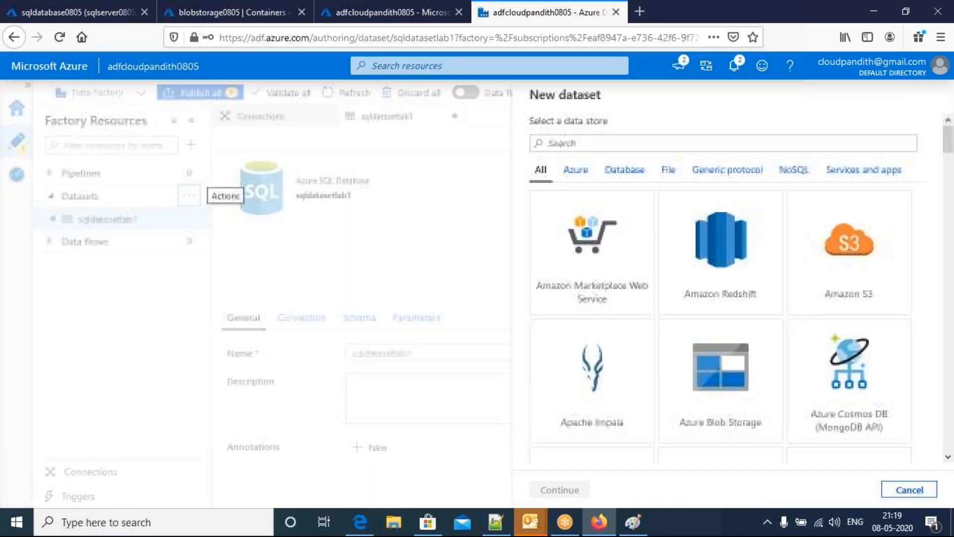
pyautogui.write('blo')
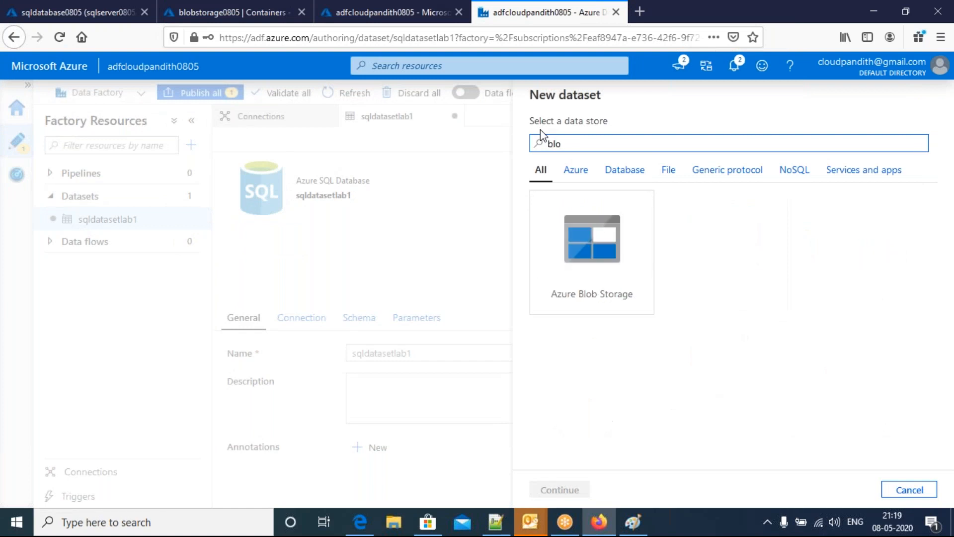
pyautogui.click(597, 276)
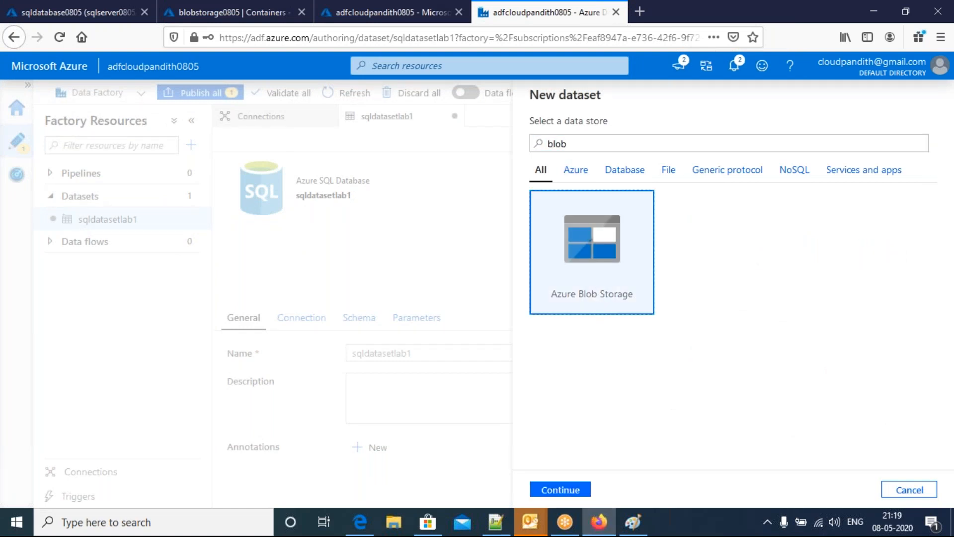
pyautogui.click(569, 491)
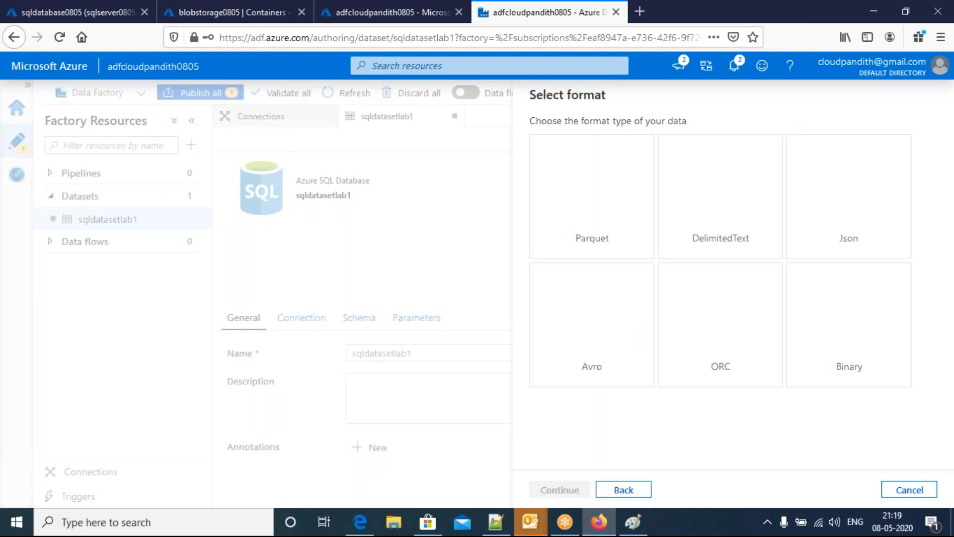
pyautogui.click(722, 198)
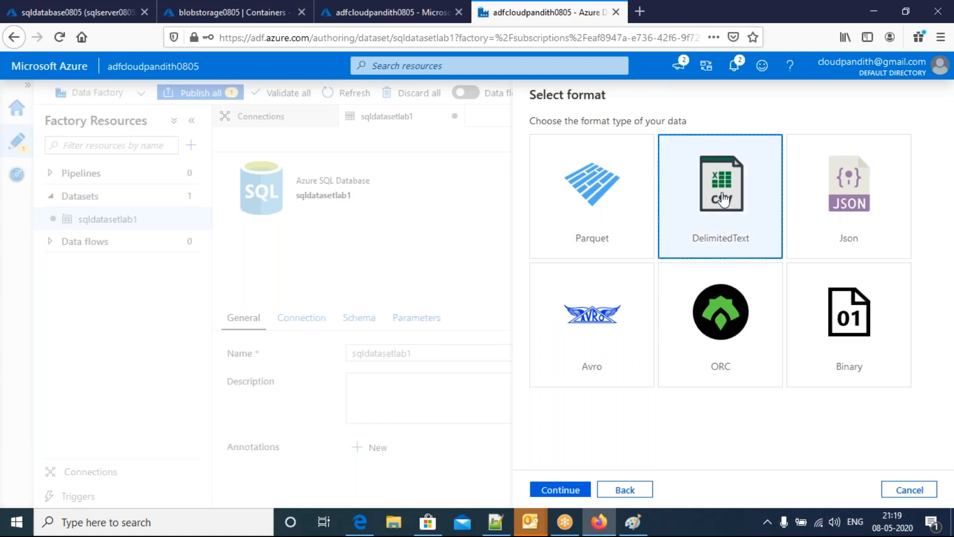
pyautogui.click(560, 489)
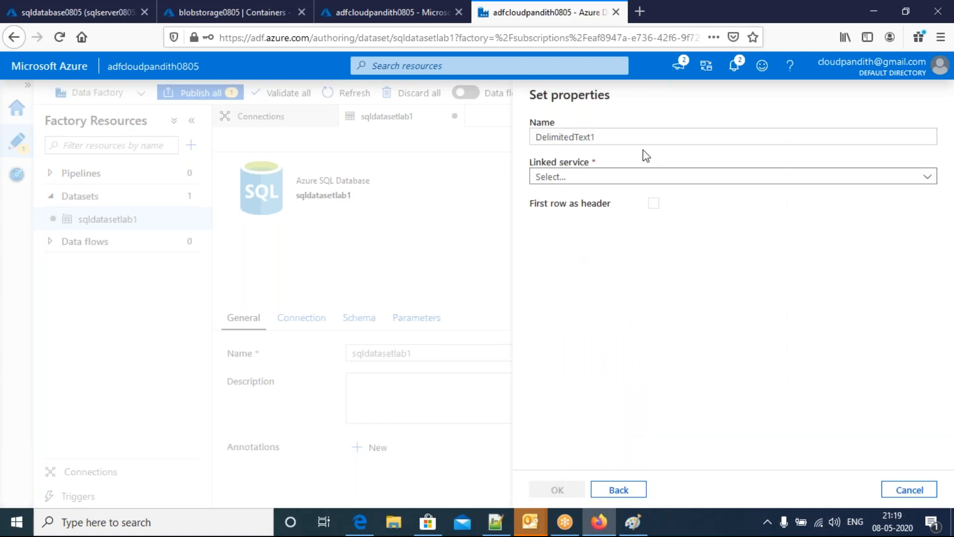
# - Name the delimited text dataset blobdatasetlab1 and set its linked service to blobconnection
pyautogui.write('blobdataset')
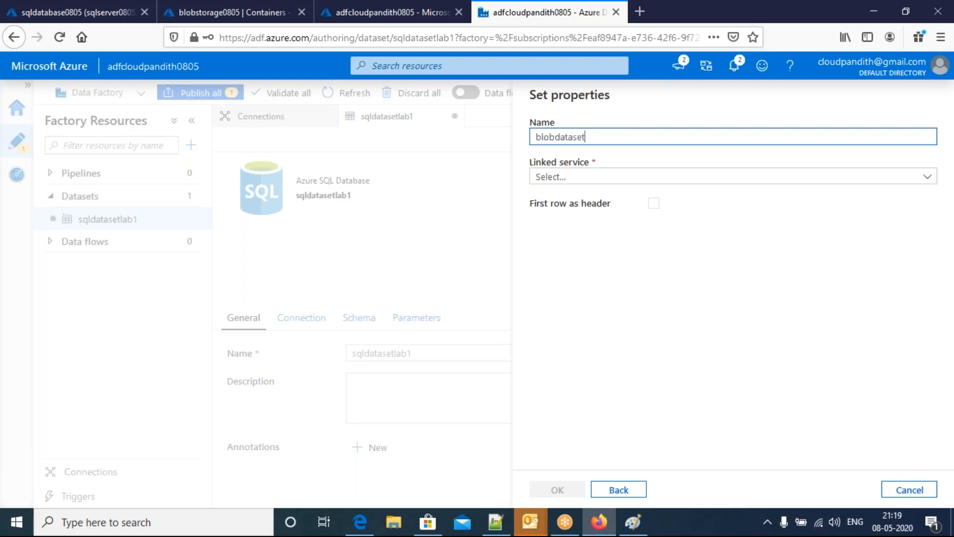
pyautogui.write('lab1')
pyautogui.click(578, 178)
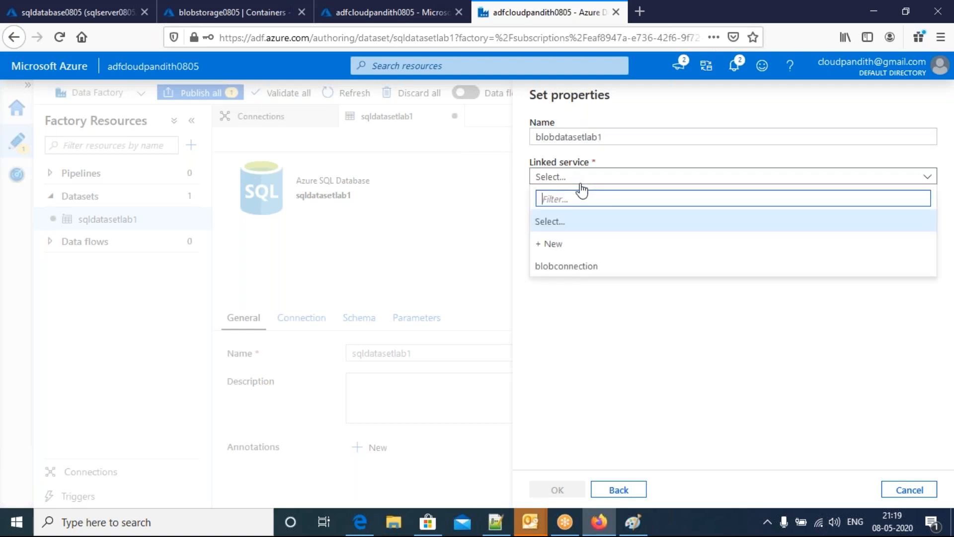
pyautogui.click(564, 267)
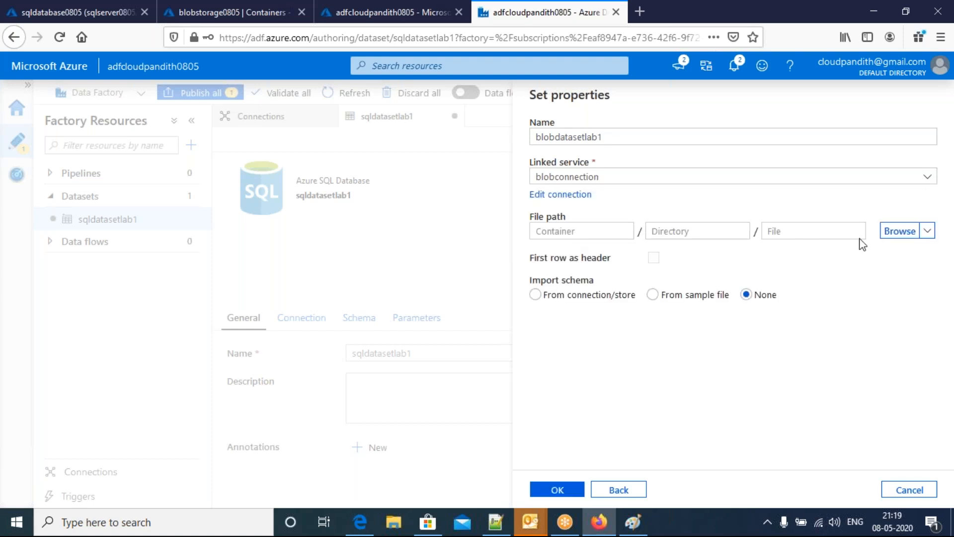
# - Browse the blob storage and set the dataset's file path to the lab1 container
pyautogui.click(899, 230)
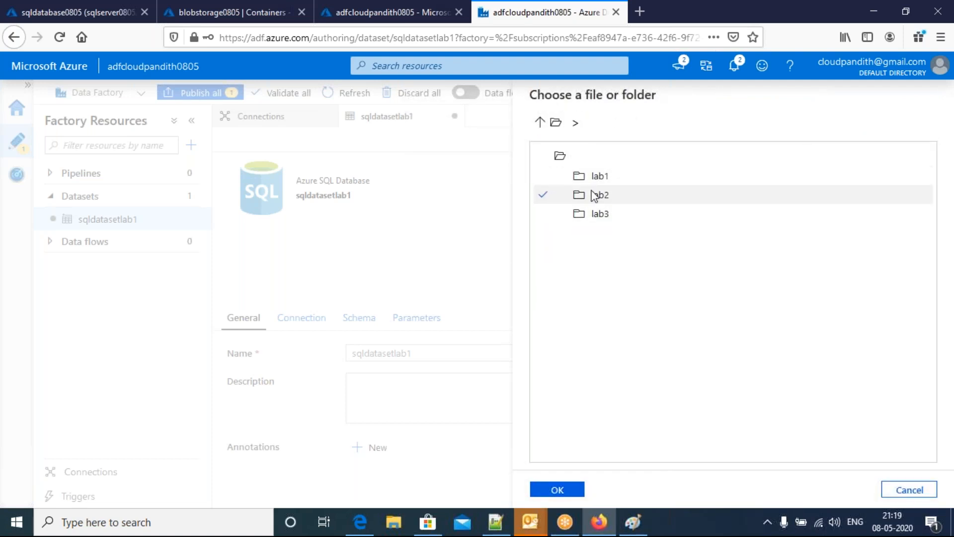
pyautogui.click(616, 176)
pyautogui.click(581, 488)
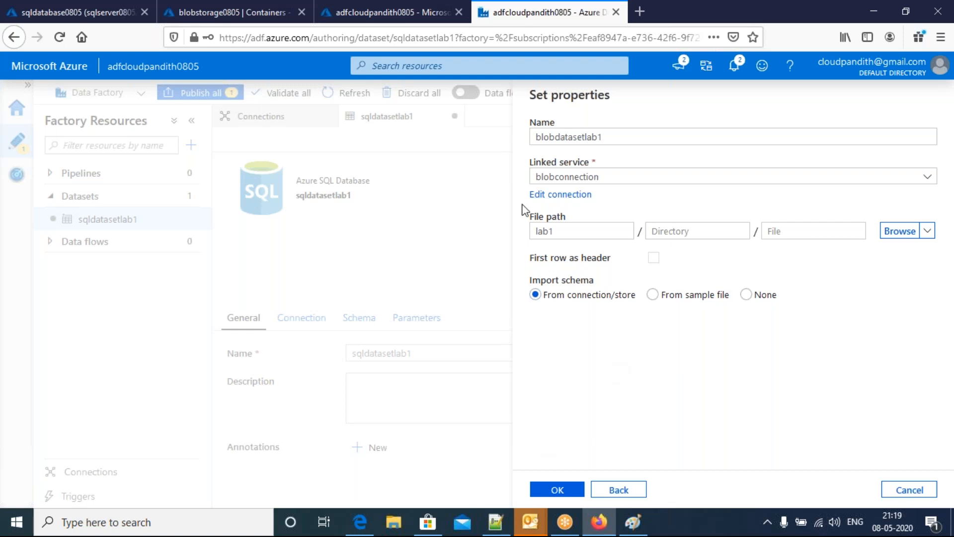
# - Examine the column headings of the query results in the sqldatabase0805 query editor
pyautogui.click(89, 14)
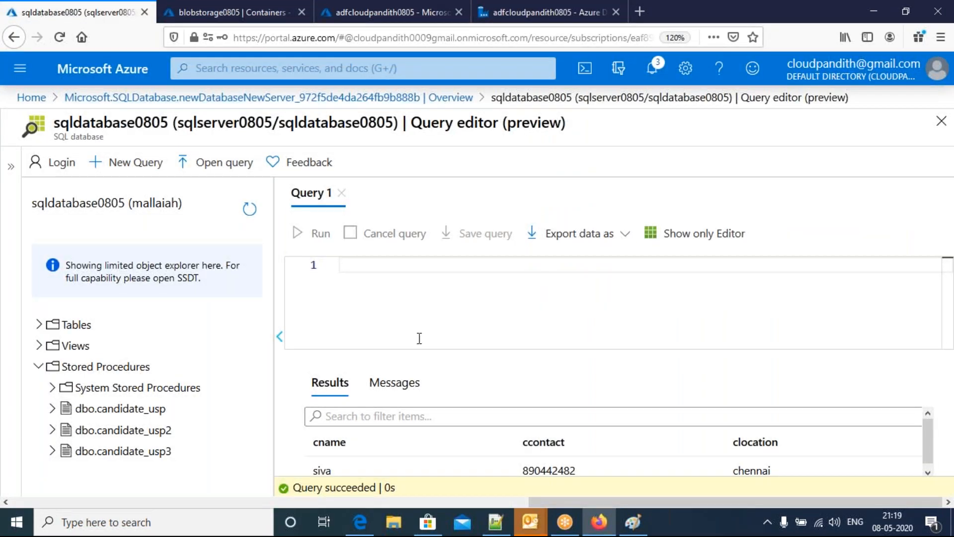
pyautogui.moveTo(313, 444); pyautogui.dragTo(349, 444)
pyautogui.moveTo(616, 445); pyautogui.dragTo(523, 444)
pyautogui.moveTo(806, 439); pyautogui.dragTo(739, 442)
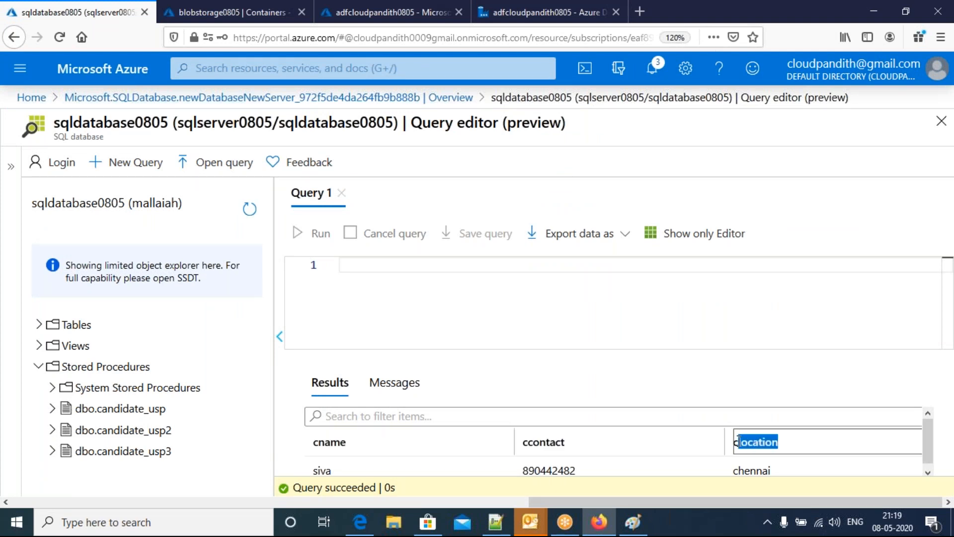
pyautogui.click(339, 6)
# - Return to the data factory, enable First row as header, and create the blobdatasetlab1 dataset
pyautogui.click(591, 7)
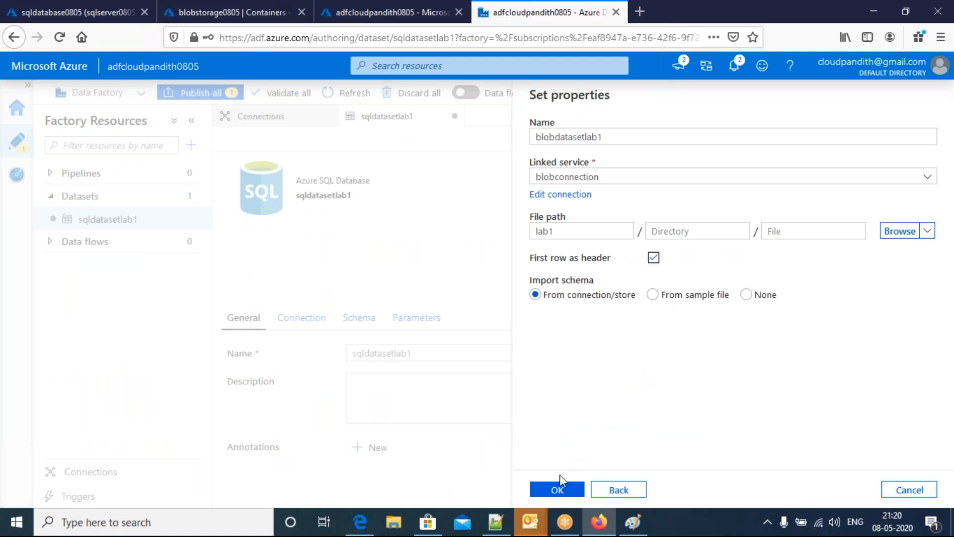
pyautogui.click(558, 490)
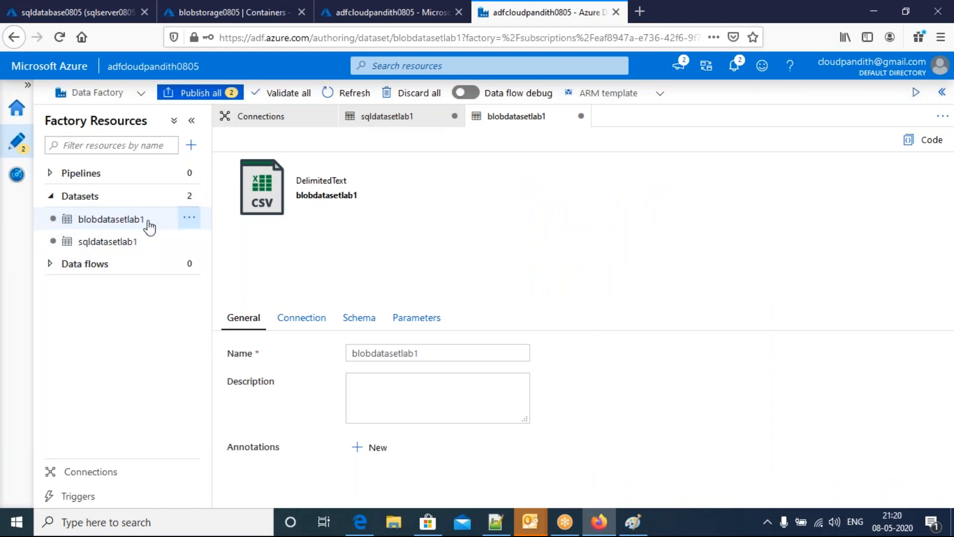
pyautogui.click(125, 224)
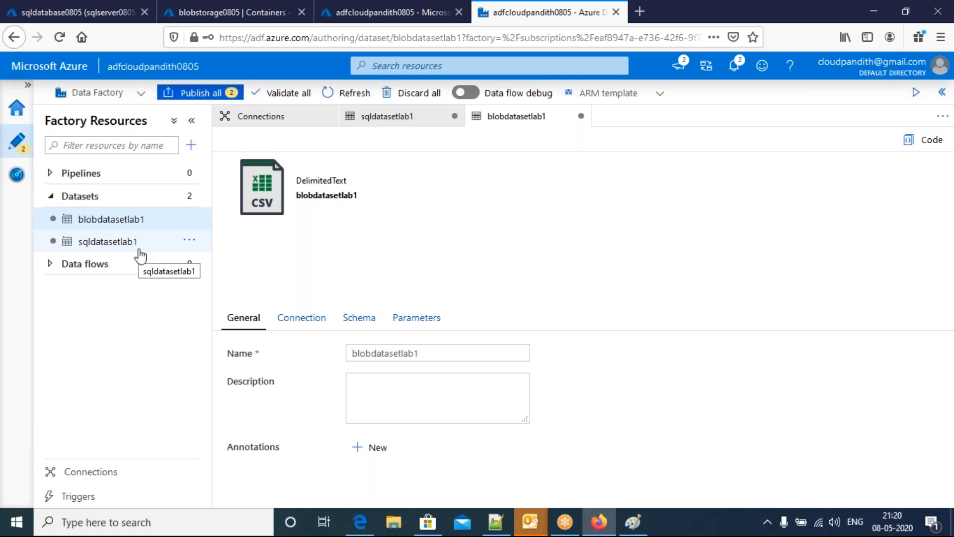
# - Create a pipeline named lab1_pipeline and add a Copy data activity to its canvas
pyautogui.click(191, 145)
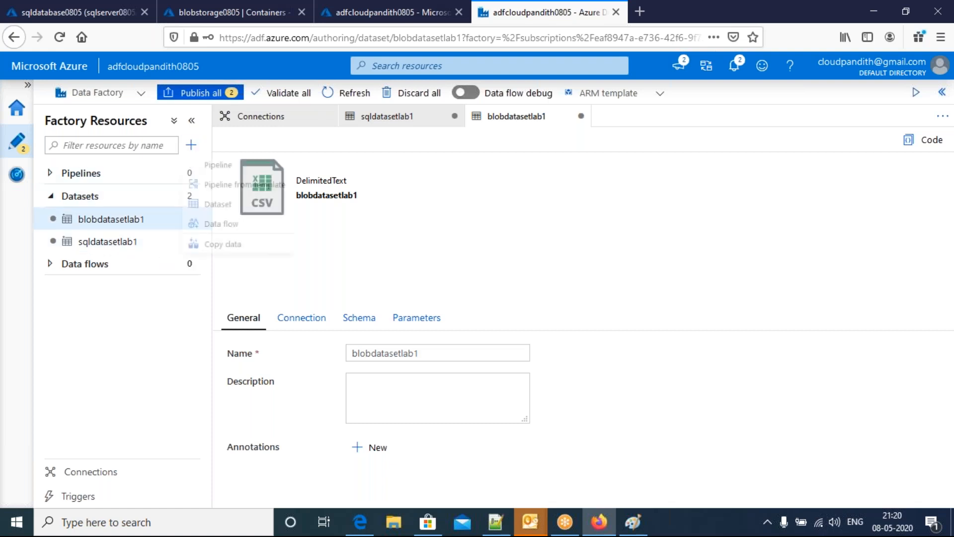
pyautogui.click(215, 172)
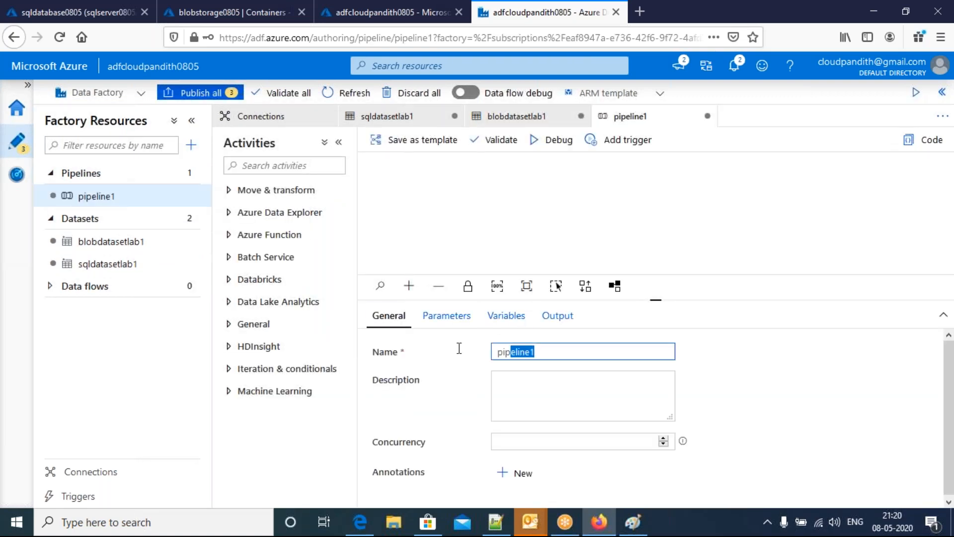
pyautogui.press('BackSpace')
pyautogui.write('ba')
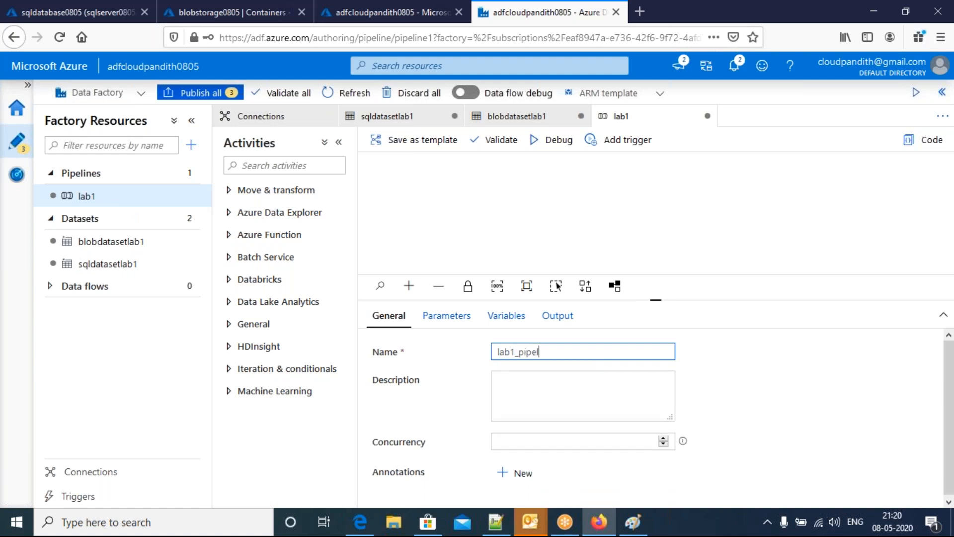
pyautogui.click(759, 382)
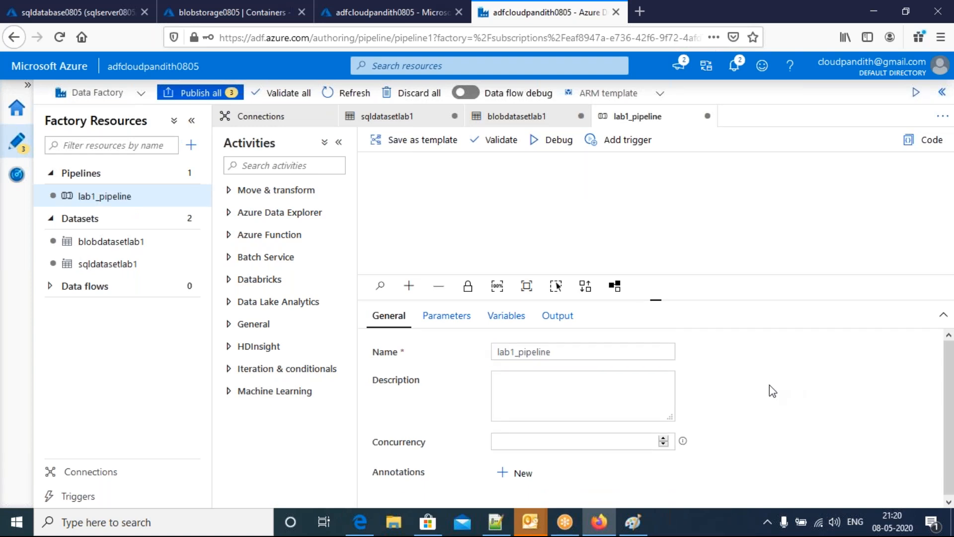
pyautogui.click(249, 194)
pyautogui.moveTo(252, 215); pyautogui.dragTo(442, 211)
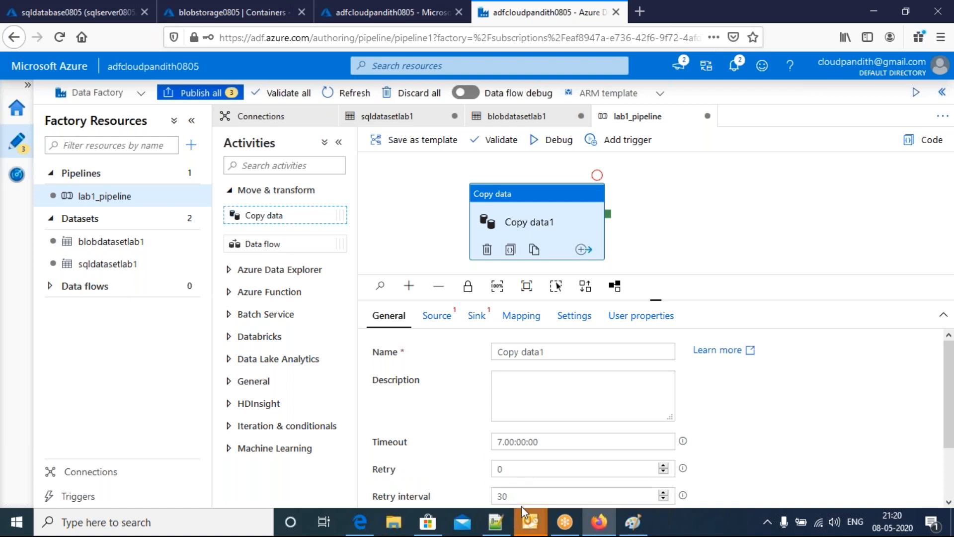
# - Switch to Outlook, dismiss its reminders window, and close all Outlook windows
pyautogui.click(529, 528)
pyautogui.moveTo(380, 478)
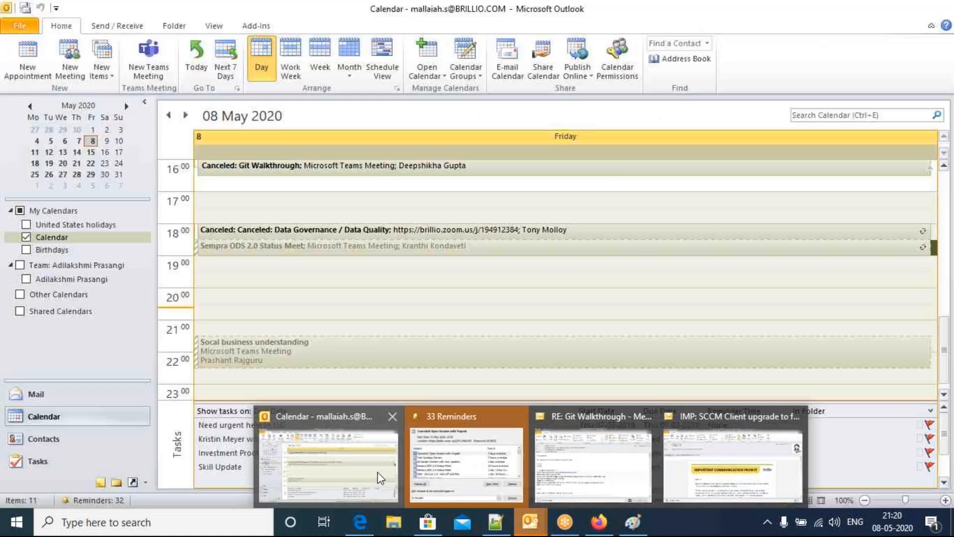
pyautogui.click(425, 443)
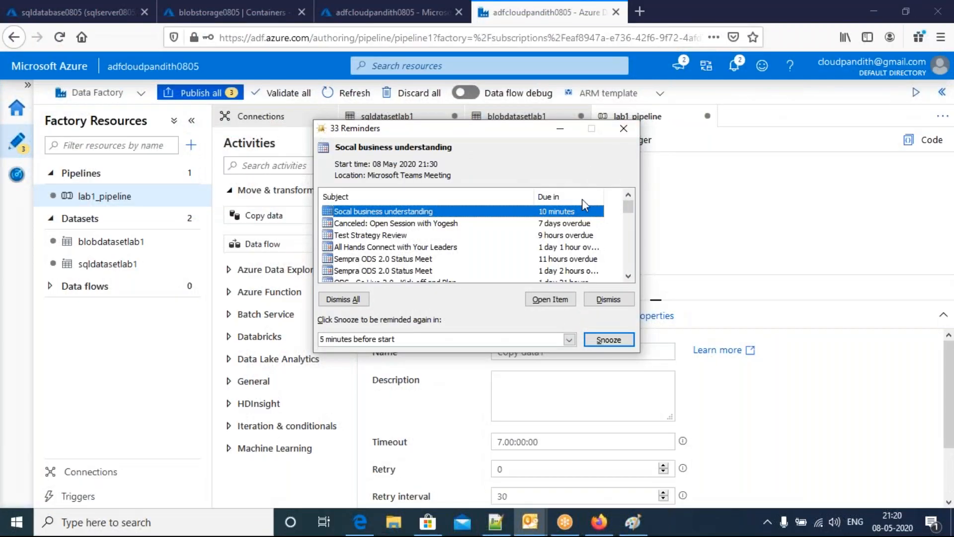
pyautogui.click(624, 128)
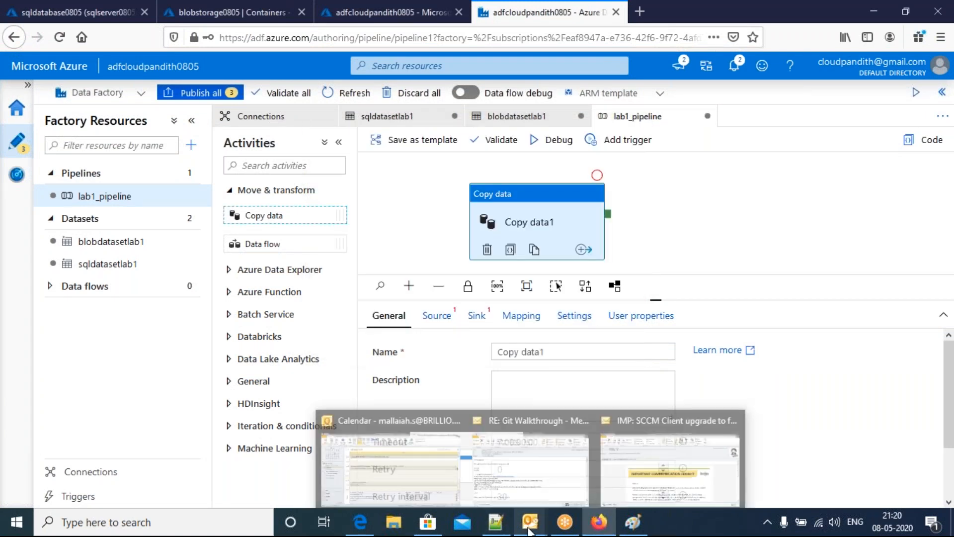
pyautogui.rightClick(530, 531)
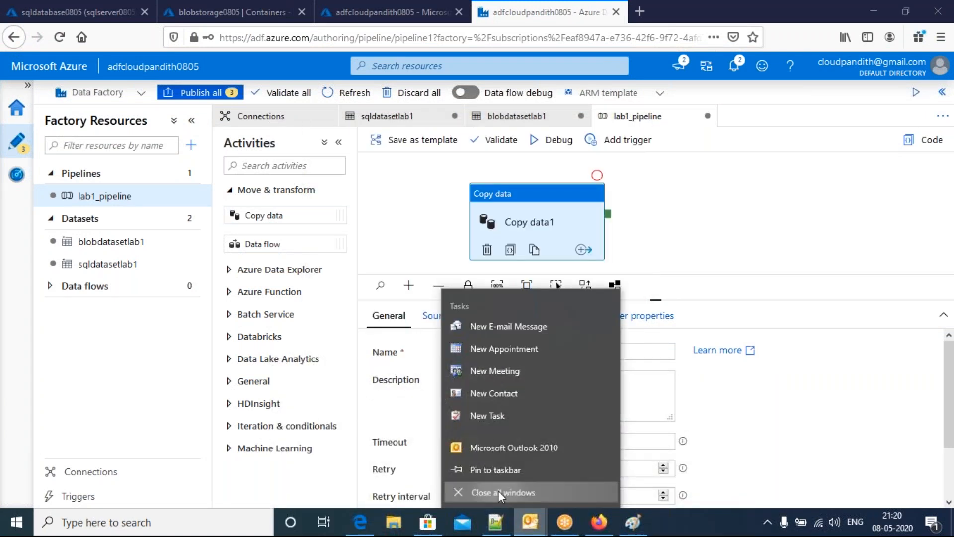
pyautogui.click(490, 487)
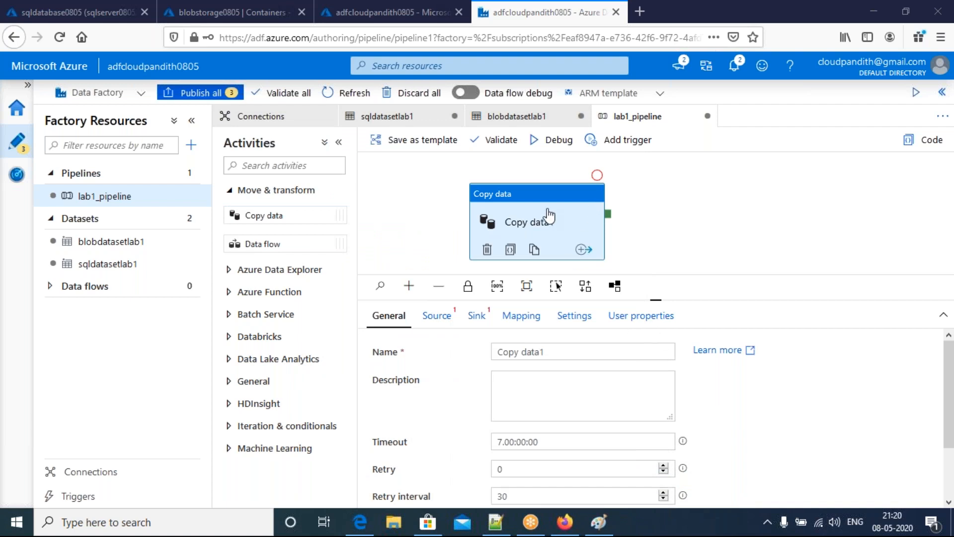
# - Reposition the Copy data1 activity slightly on the lab1_pipeline canvas
pyautogui.moveTo(550, 216); pyautogui.dragTo(555, 213)
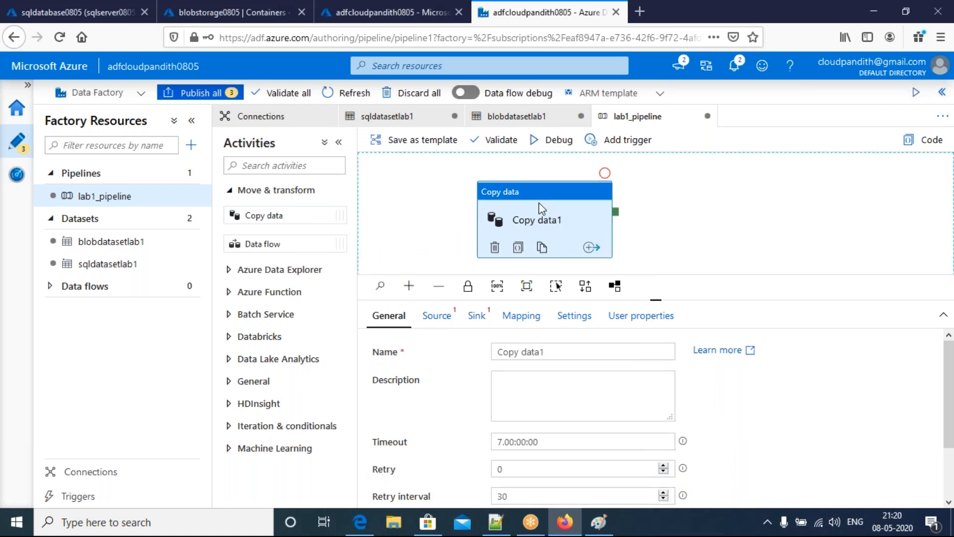
pyautogui.moveTo(539, 202); pyautogui.dragTo(550, 196)
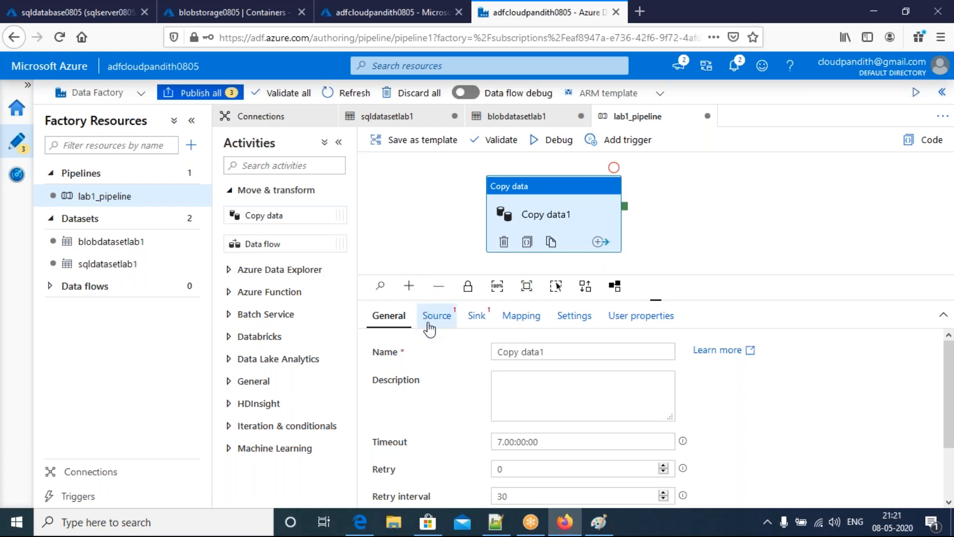
# - Set the Copy data1 activity's source dataset to sqldatasetlab1 and its sink dataset to blobdatasetlab1
pyautogui.click(434, 318)
pyautogui.click(526, 354)
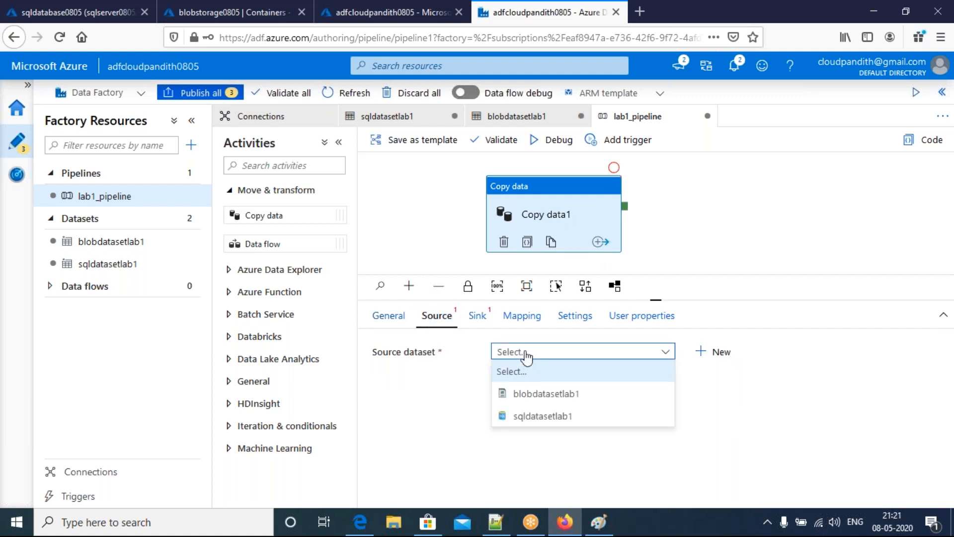
pyautogui.click(528, 417)
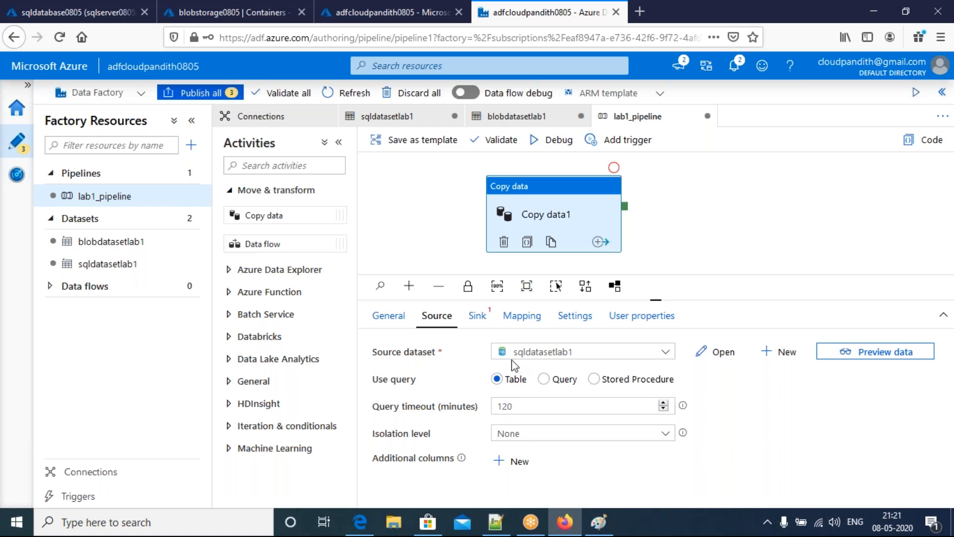
pyautogui.click(477, 316)
pyautogui.click(517, 354)
pyautogui.click(517, 392)
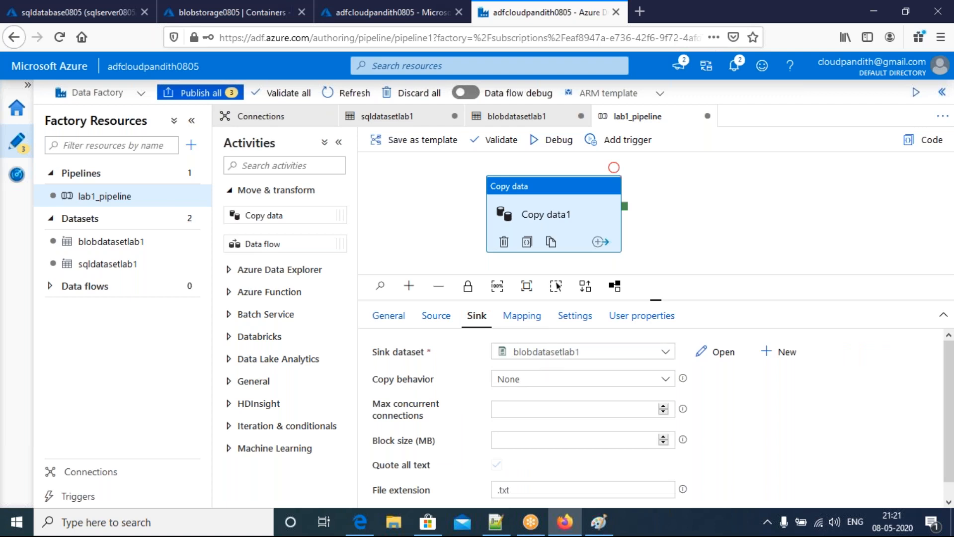
# - Switch the Copy data1 source to Query and paste "select cname,ccontact from candidate" copied from the Notepad++ notes
pyautogui.click(437, 315)
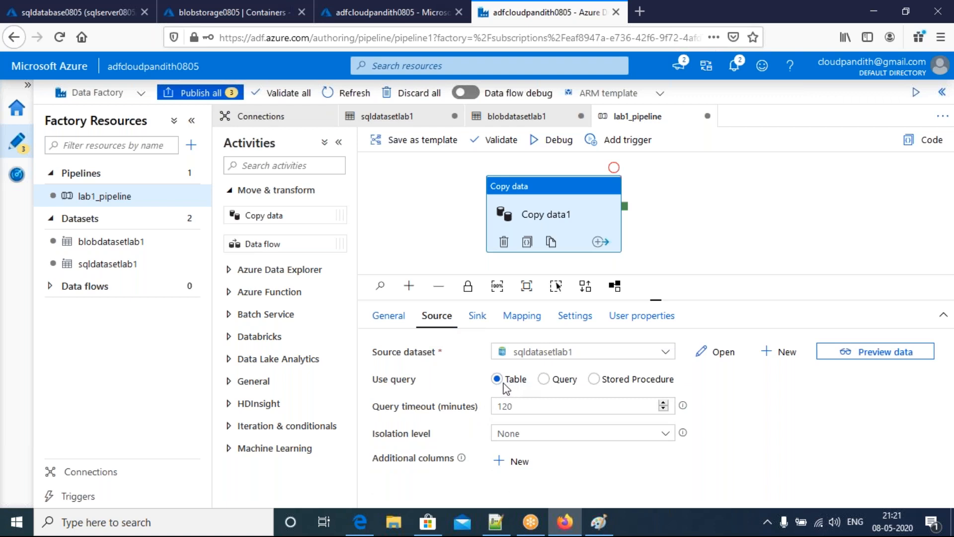
pyautogui.click(544, 380)
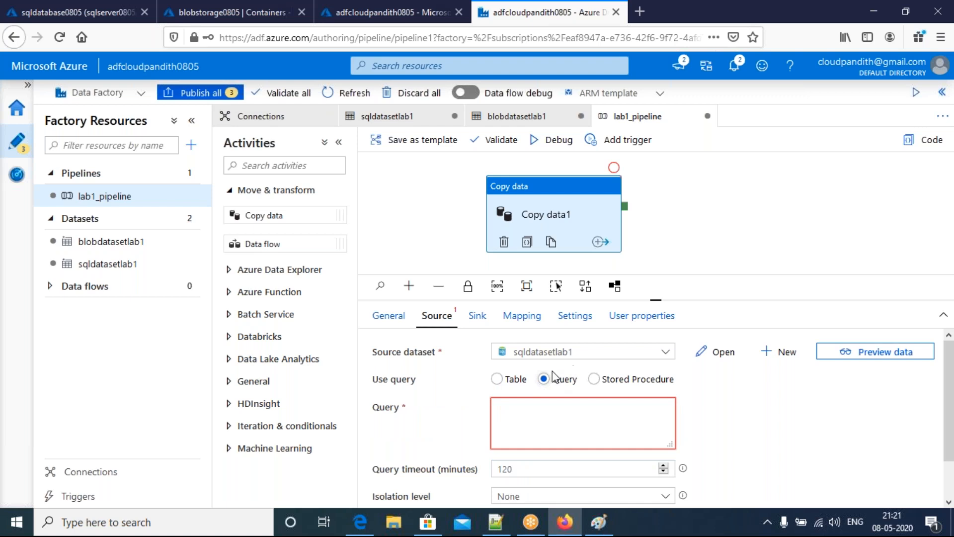
pyautogui.click(516, 415)
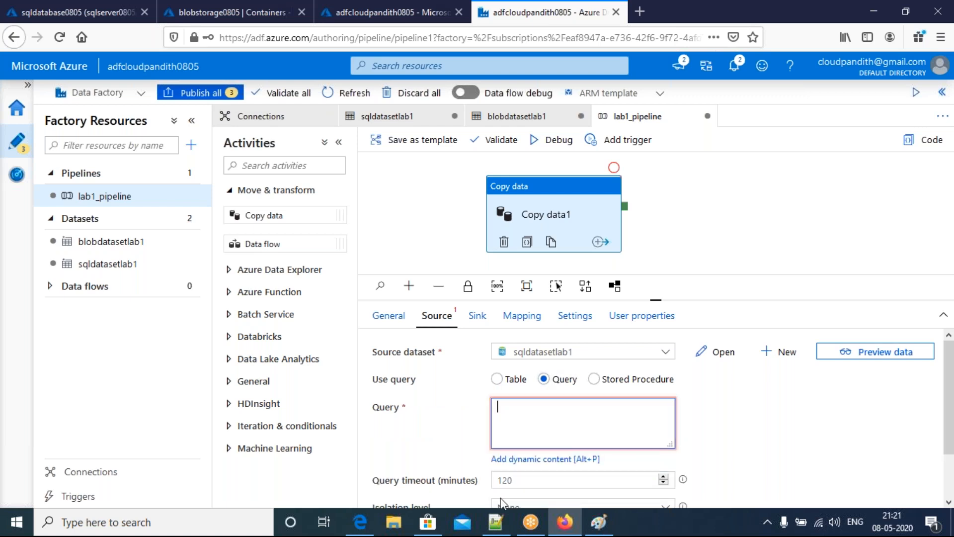
pyautogui.click(497, 523)
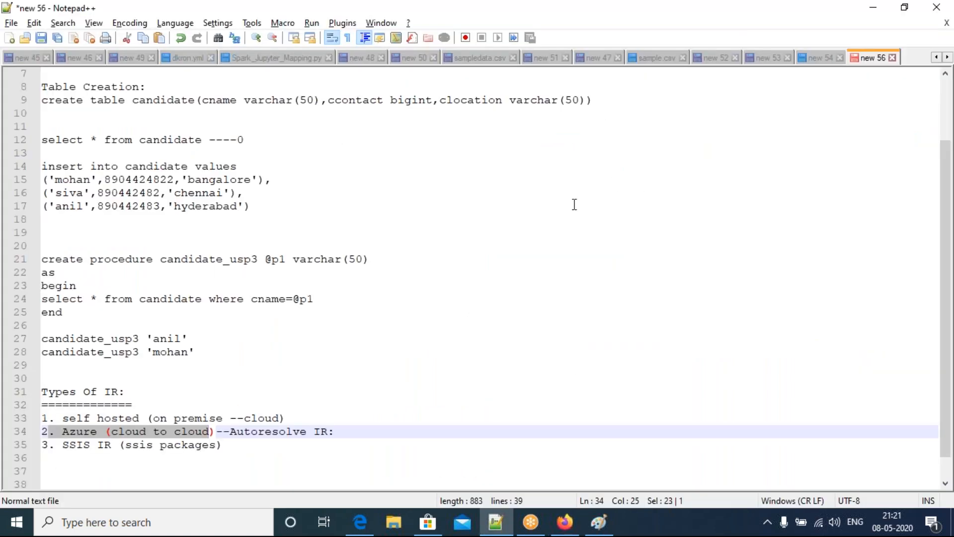
pyautogui.scroll(2, 575, 205)
pyautogui.click(537, 74)
pyautogui.moveTo(536, 75); pyautogui.dragTo(811, 72)
pyautogui.hotkey('ctrl', 'c')
pyautogui.hotkey('alt', 'Tab')
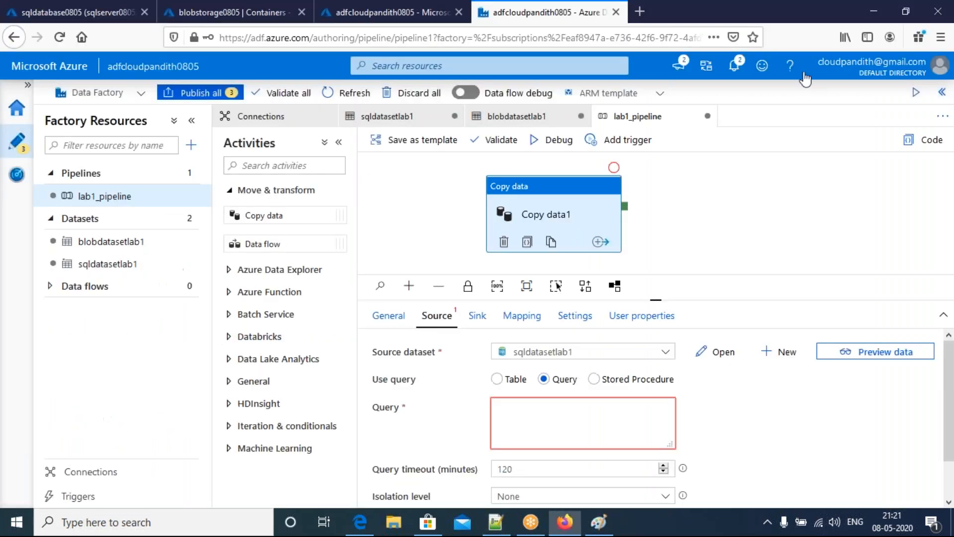
pyautogui.click(581, 423)
pyautogui.hotkey('ctrl', 'v')
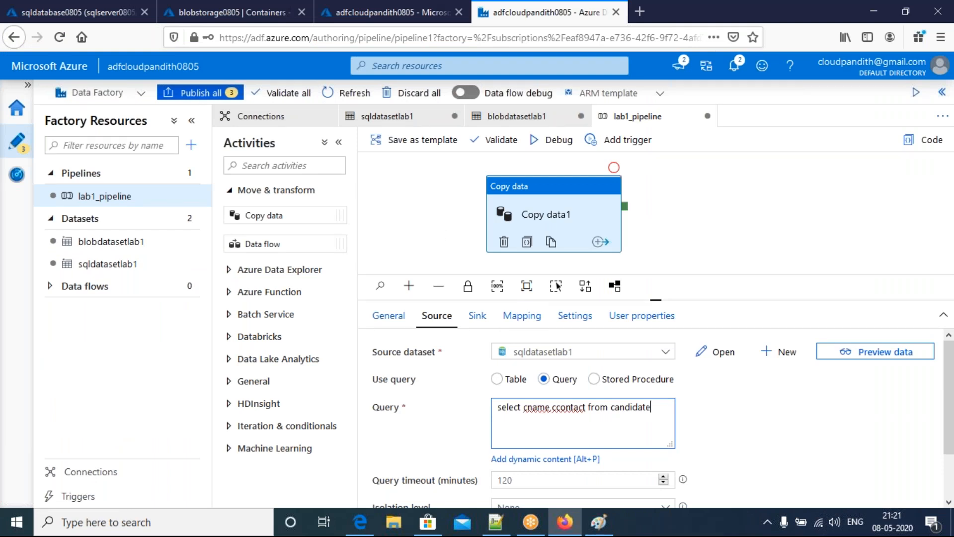
# - Preview the data returned by the source query, then close the preview
pyautogui.moveTo(657, 416); pyautogui.dragTo(495, 408)
pyautogui.click(852, 351)
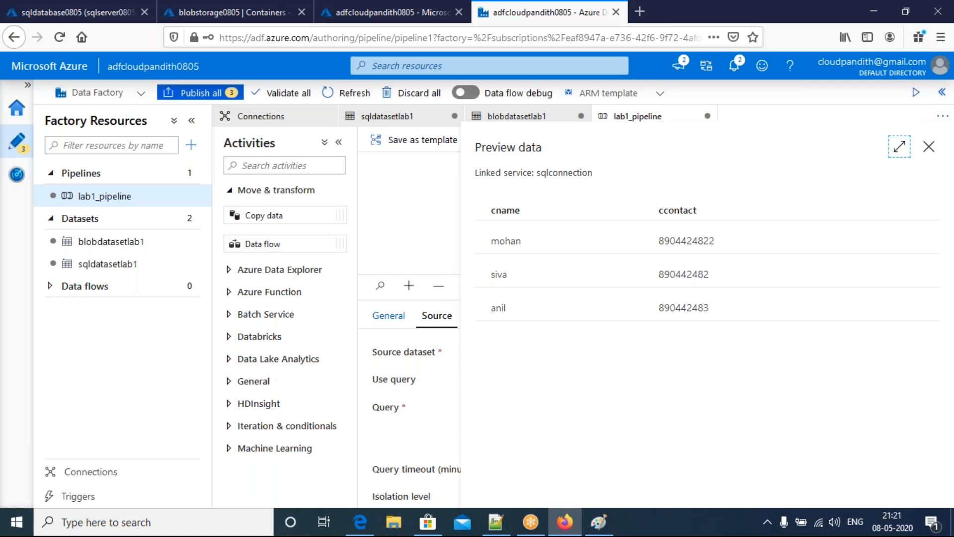
pyautogui.click(929, 147)
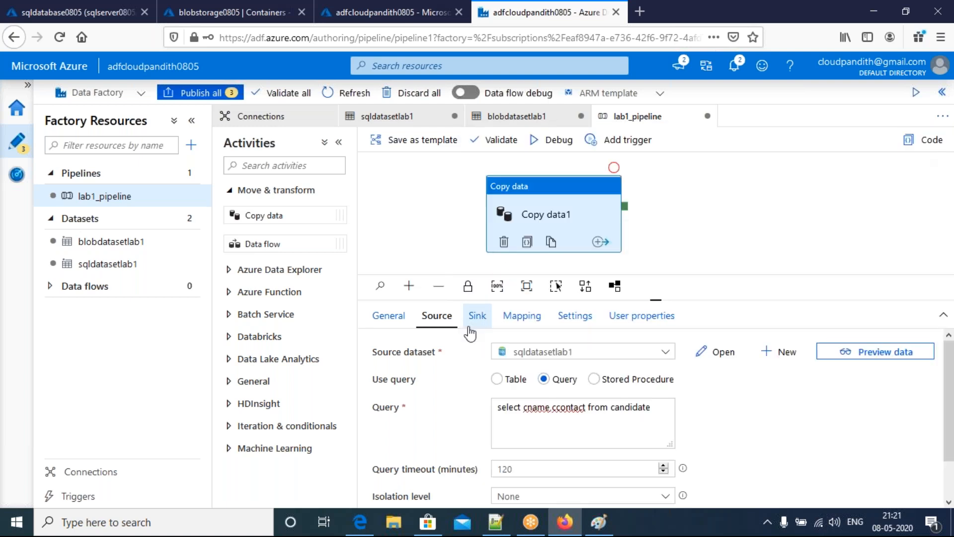
# - Check the sink settings and publish the pending changes for lab1_pipeline, sqldatasetlab1 and blobdatasetlab1
pyautogui.click(471, 326)
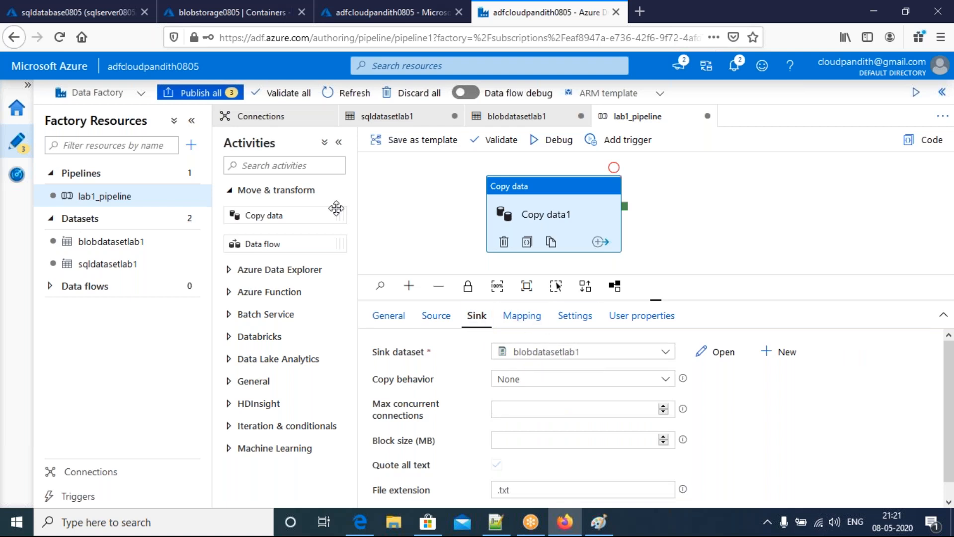
pyautogui.click(209, 99)
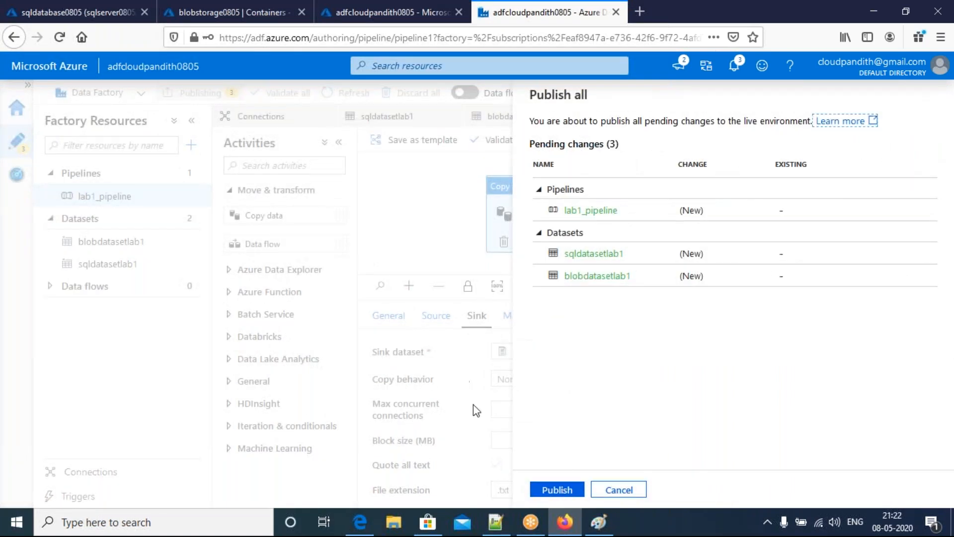
pyautogui.click(557, 487)
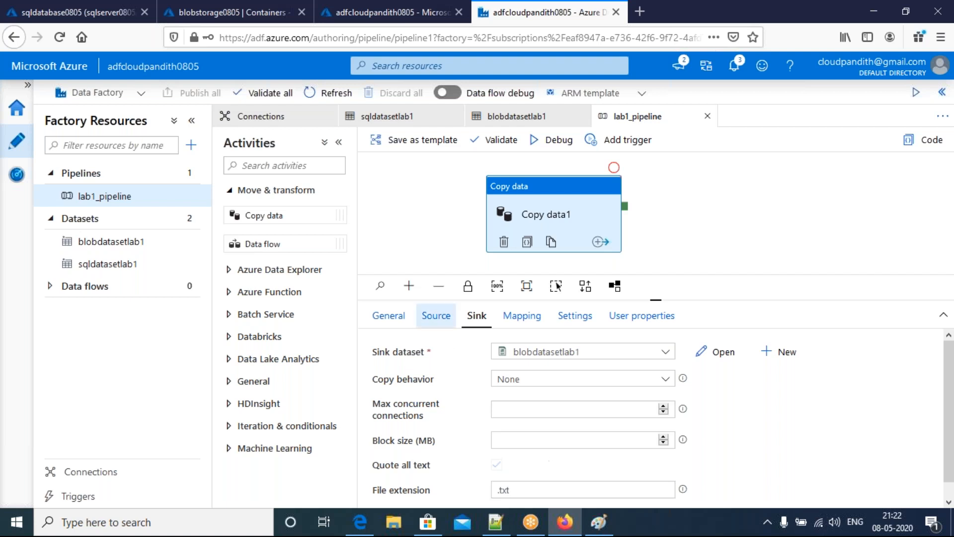
# - Review the Copy data1 source and sink settings, including the available copy behavior options
pyautogui.click(436, 318)
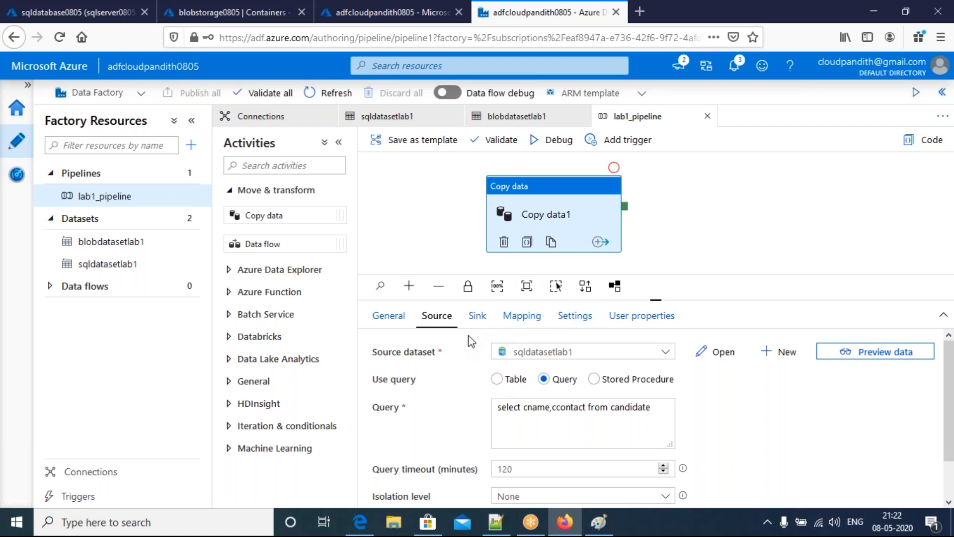
pyautogui.click(480, 320)
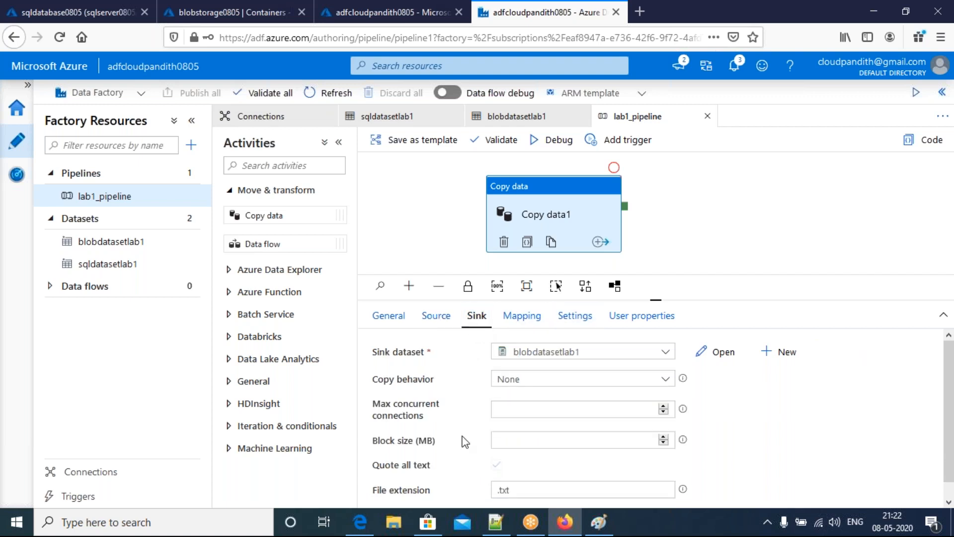
pyautogui.scroll(-1, 462, 438)
pyautogui.scroll(1, 447, 426)
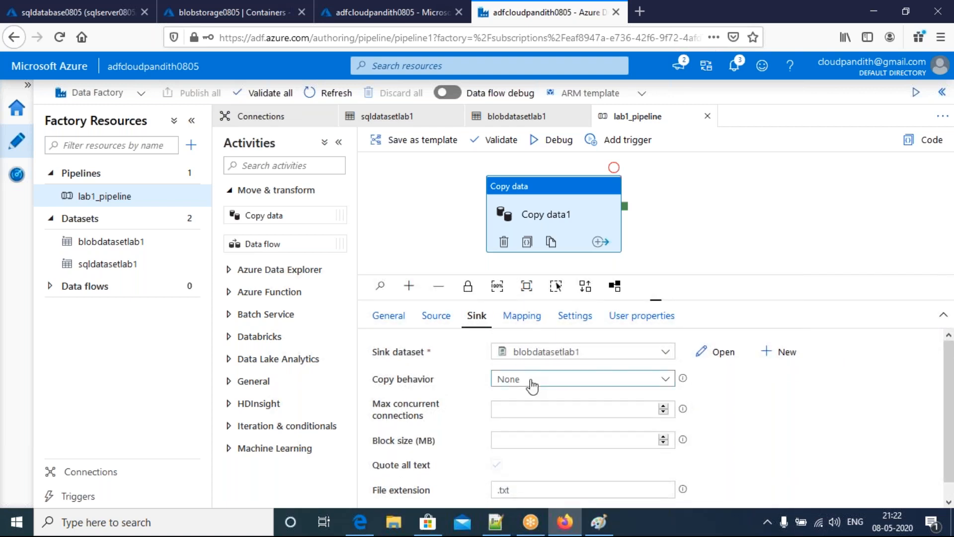
pyautogui.click(532, 386)
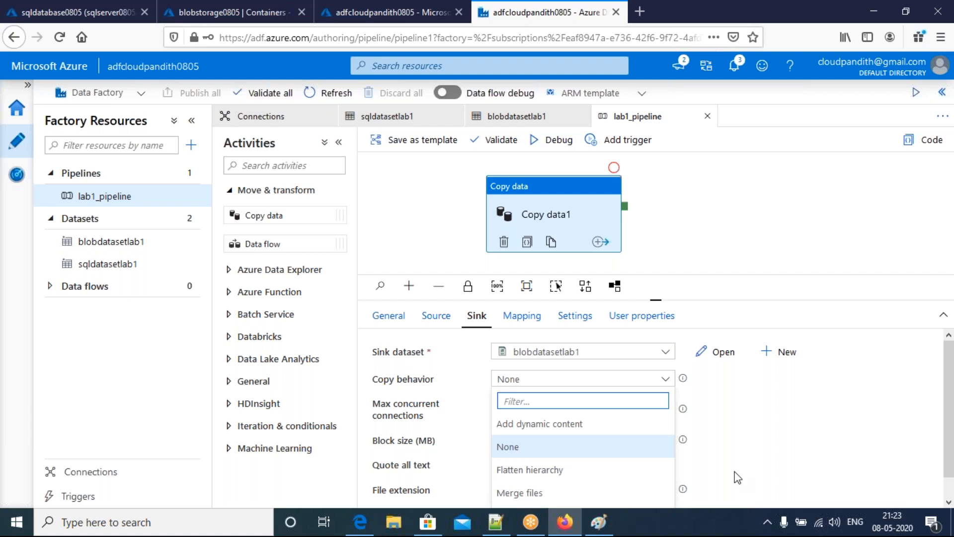
pyautogui.click(762, 404)
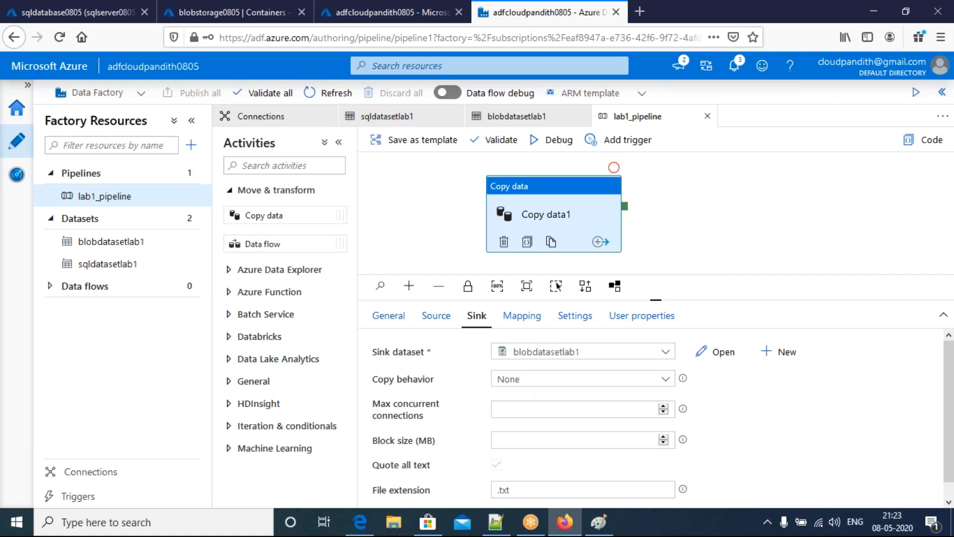
# - Shift the Copy data1 activity slightly to the right on the lab1_pipeline canvas
pyautogui.click(536, 217)
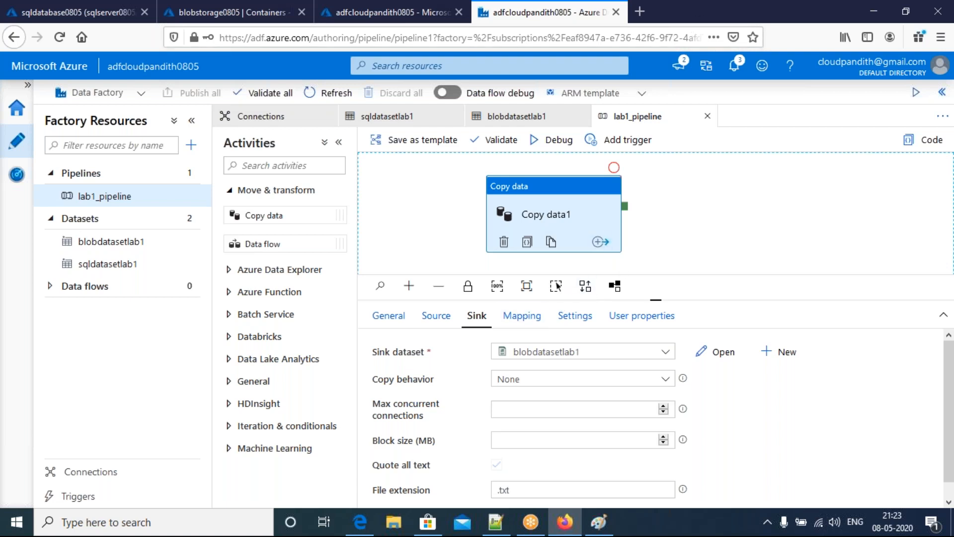
pyautogui.click(701, 19)
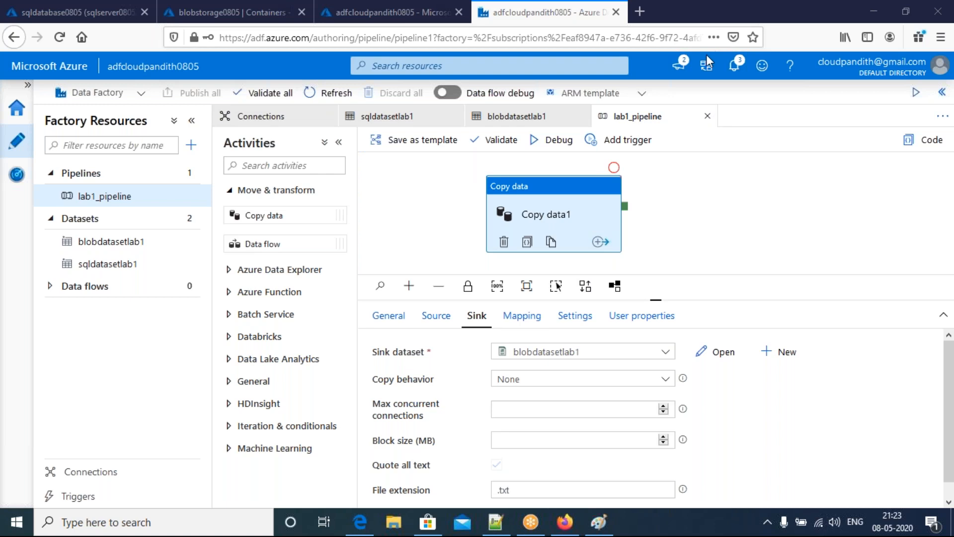
pyautogui.click(572, 212)
pyautogui.moveTo(533, 203); pyautogui.dragTo(548, 203)
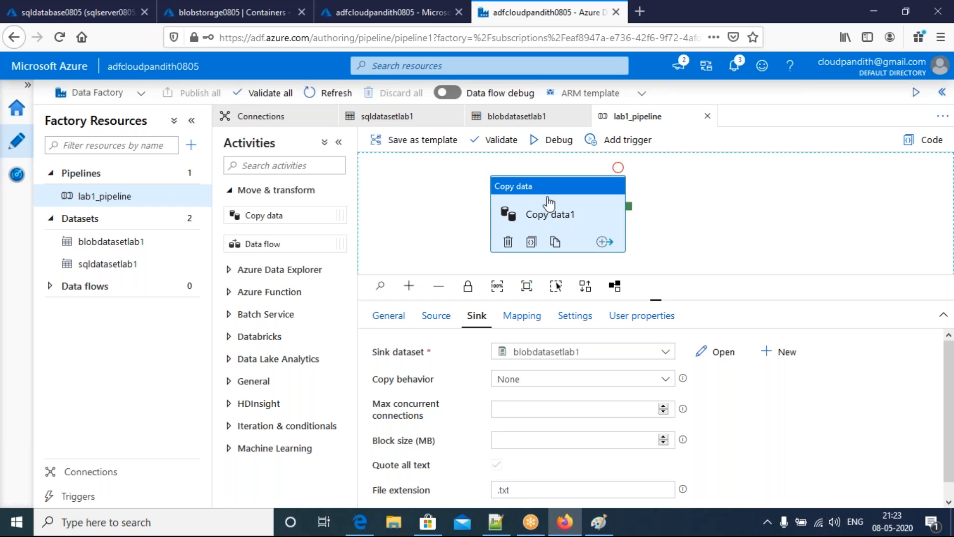
# - Trigger lab1_pipeline to run immediately using the last published configuration
pyautogui.click(590, 144)
pyautogui.click(611, 159)
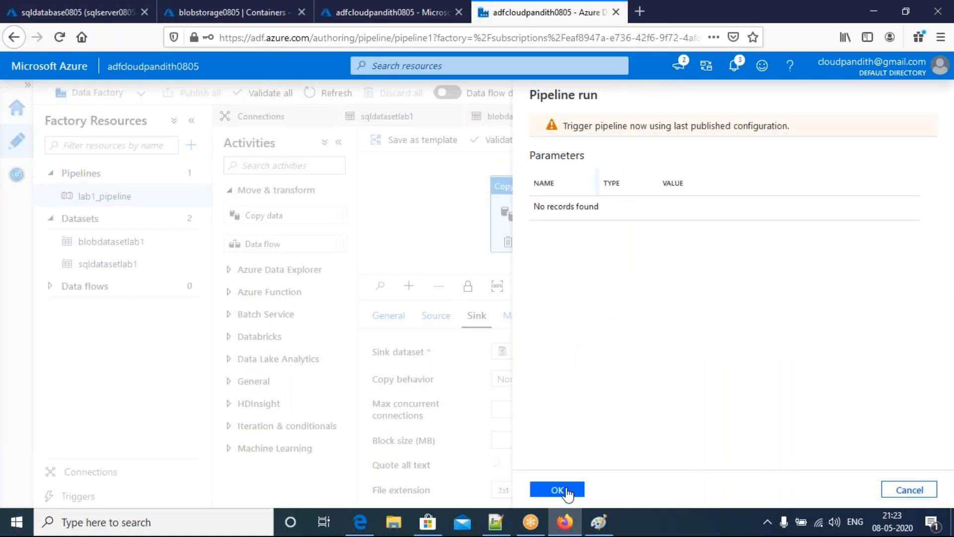
pyautogui.click(567, 491)
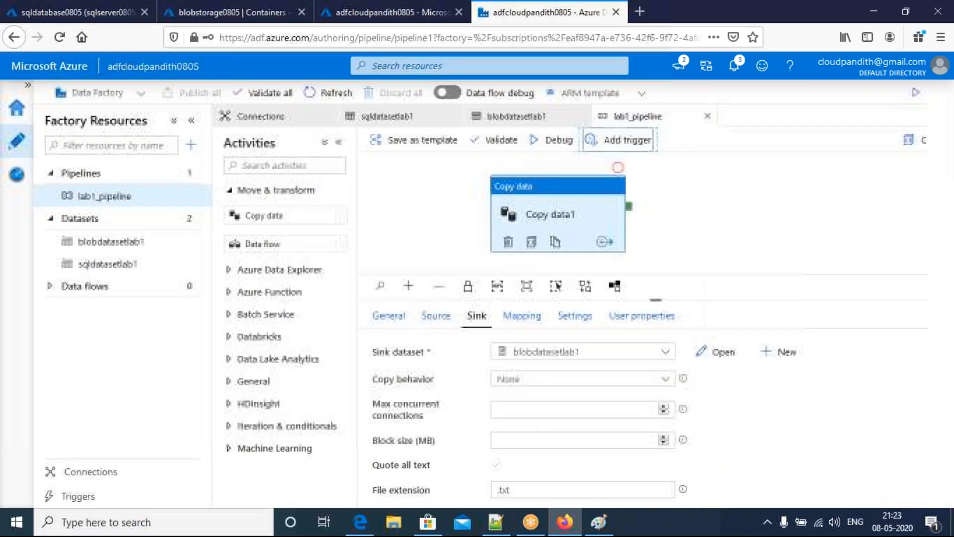
# - Monitor the pipeline runs, refreshing the list, and open the activity runs of lab1_pipeline
pyautogui.click(20, 177)
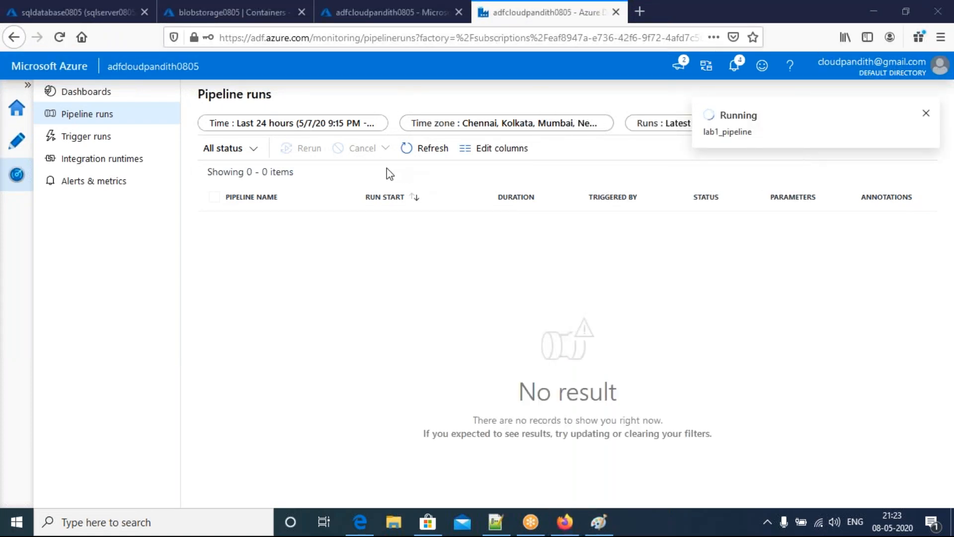
pyautogui.click(434, 148)
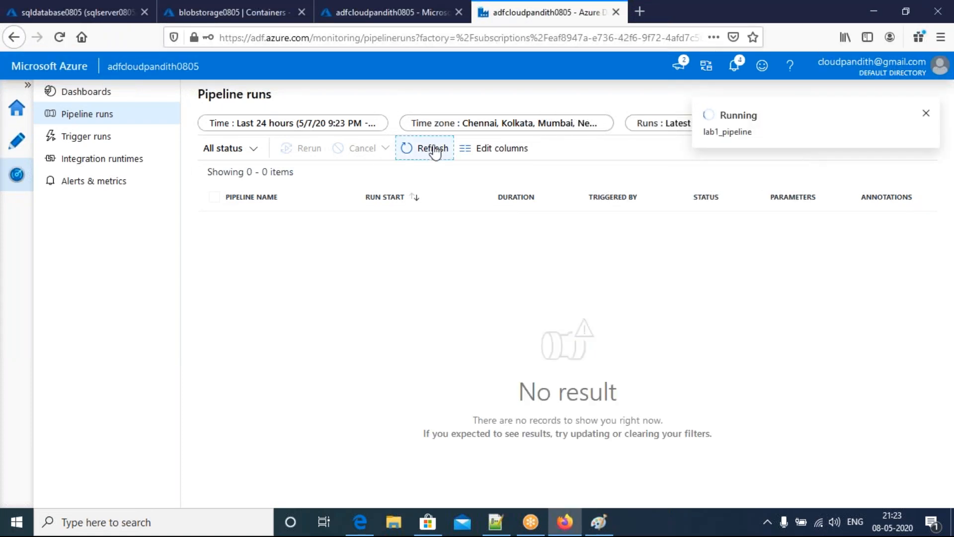
pyautogui.click(434, 149)
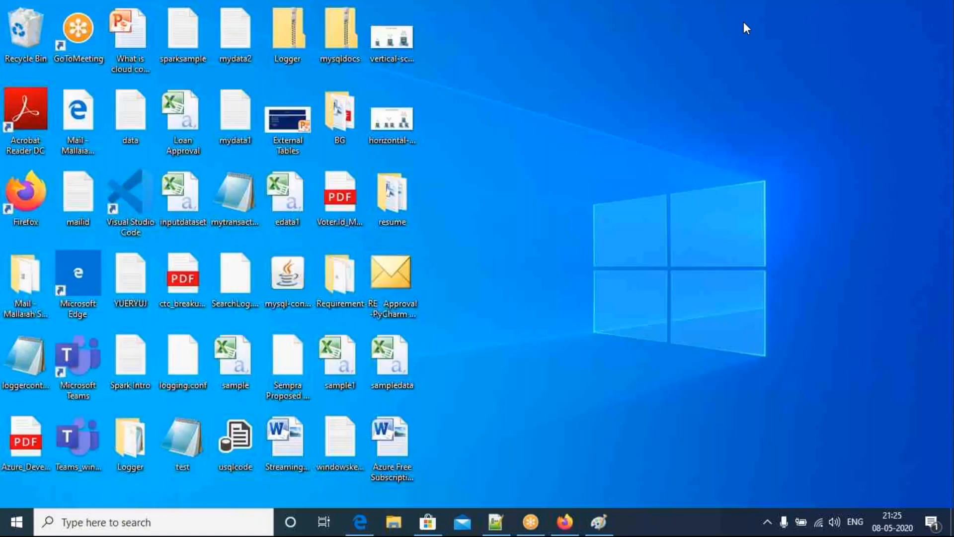
pyautogui.click(566, 524)
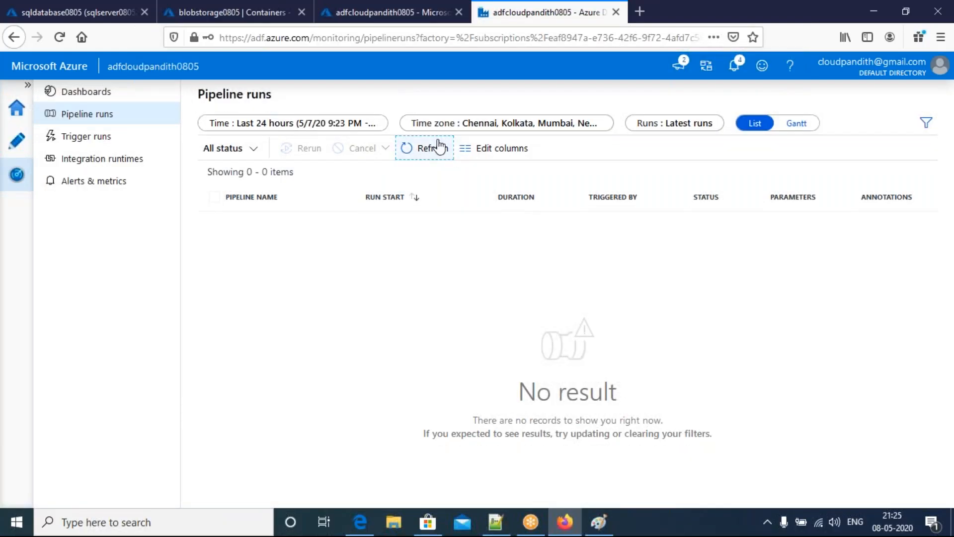
pyautogui.click(433, 148)
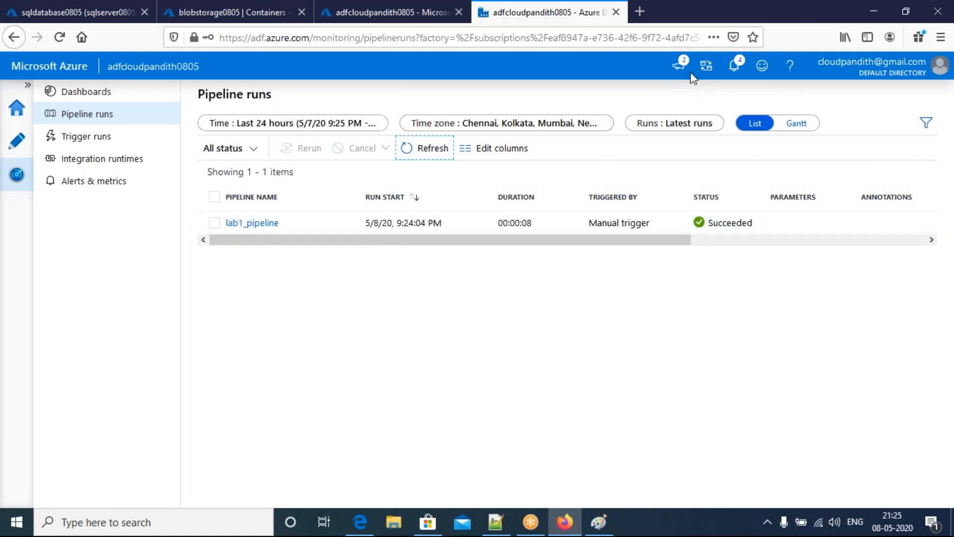
pyautogui.click(708, 58)
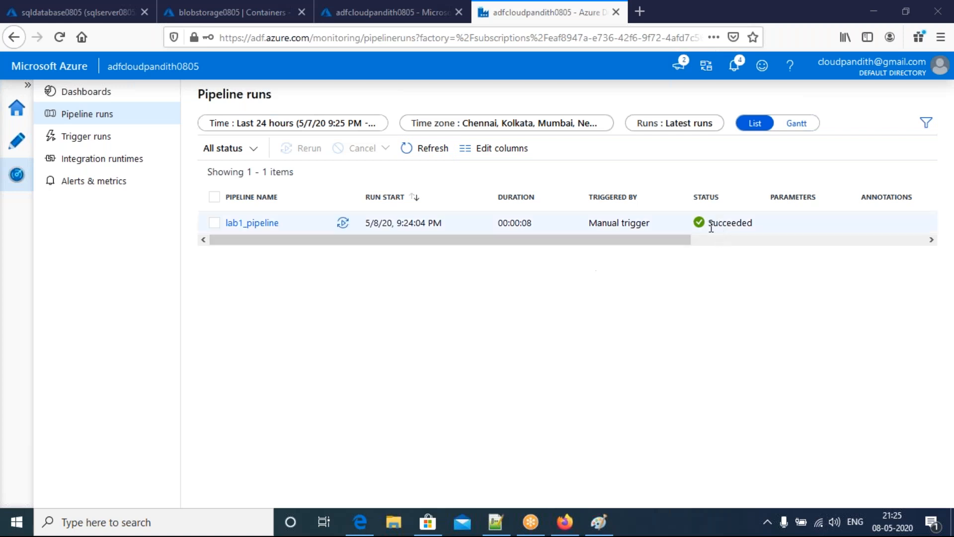
pyautogui.click(259, 223)
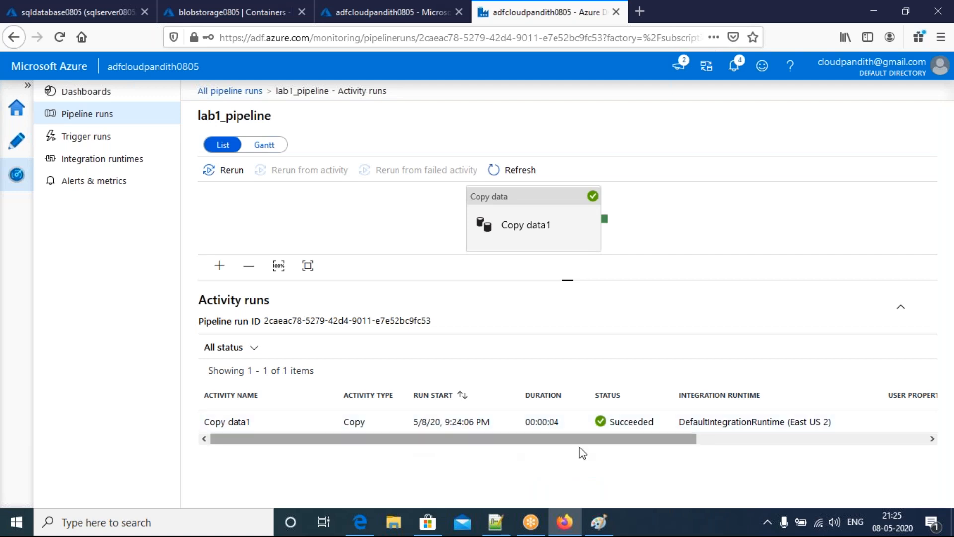
# - Open the lab1 container in blobstorage0805 and inspect the contents of the text file written by the pipeline
pyautogui.click(231, 19)
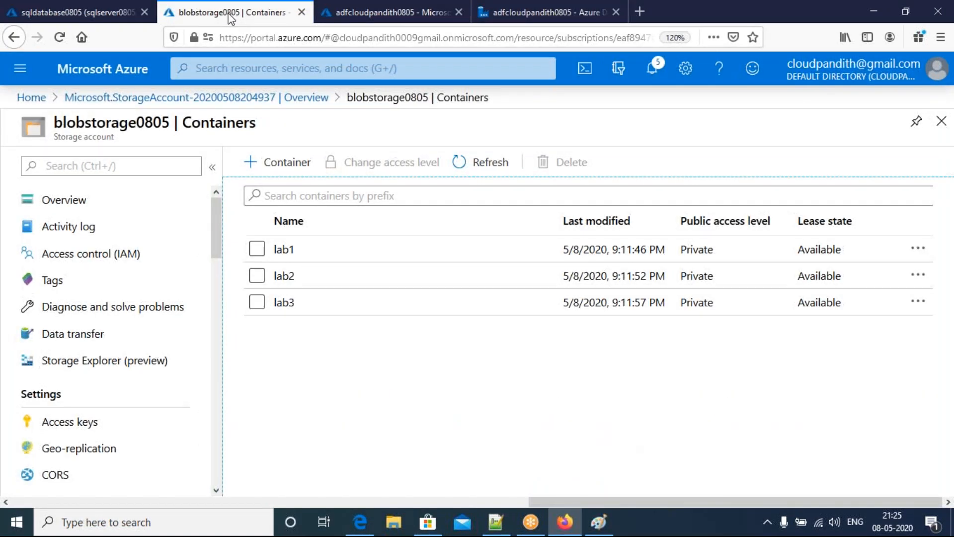
pyautogui.click(330, 260)
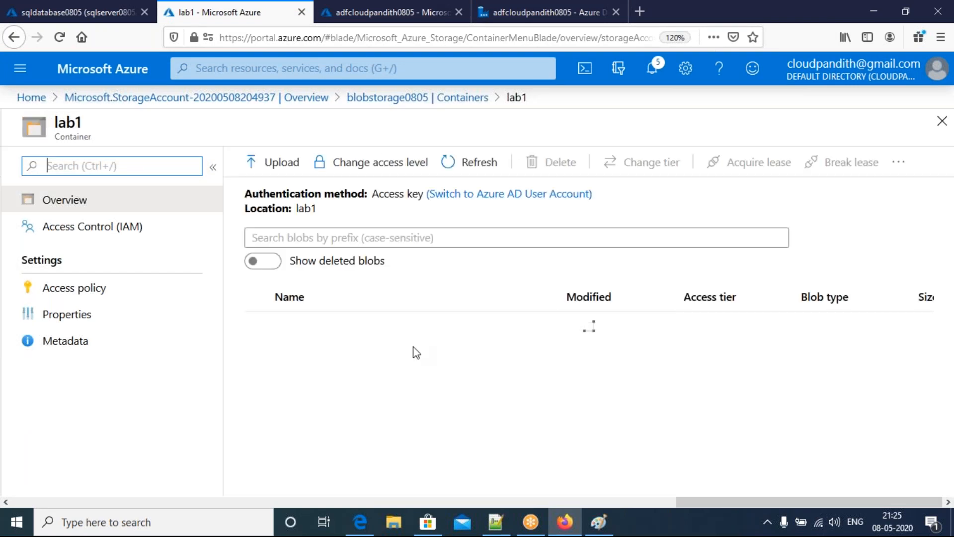
pyautogui.click(356, 326)
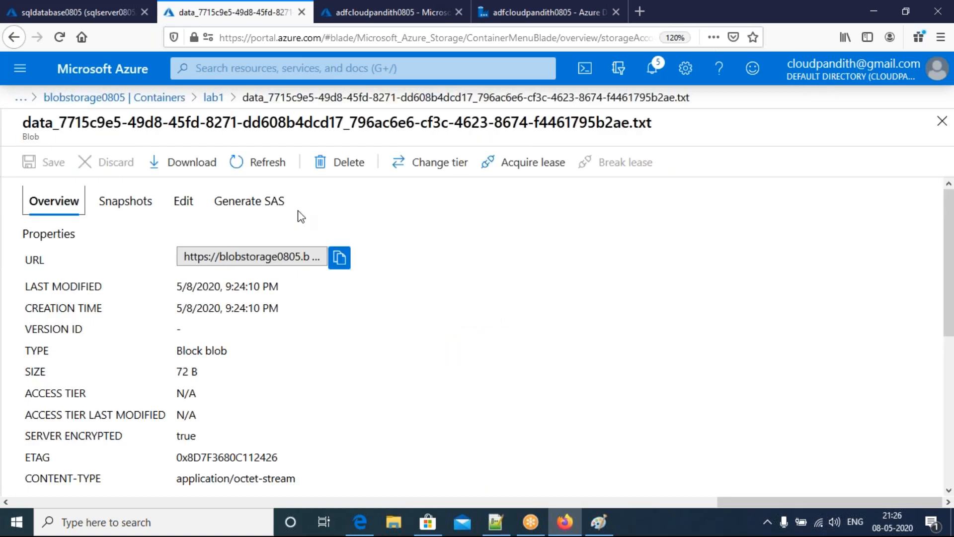
pyautogui.click(183, 201)
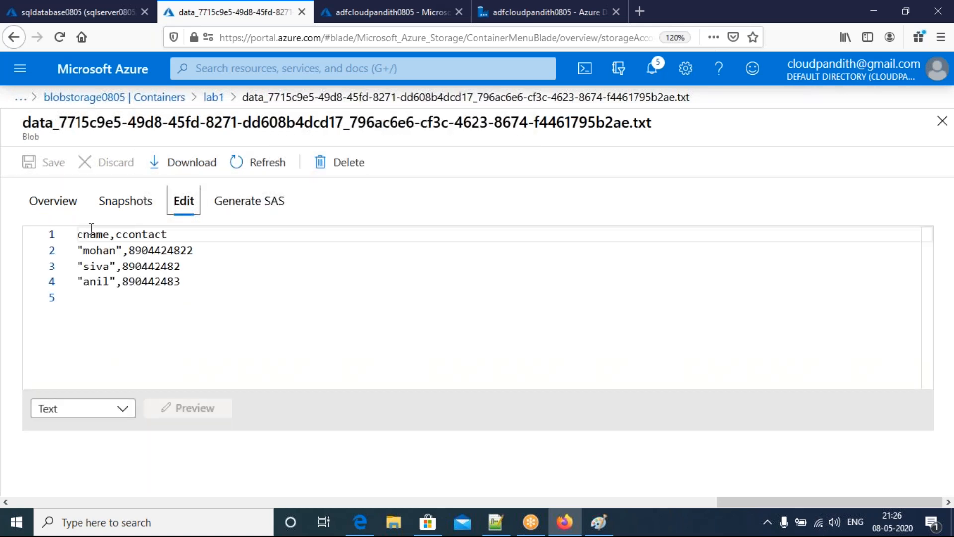
# - Examine the exported cname and ccontact rows in the output text file and return to the Azure Data Factory authoring view
pyautogui.moveTo(83, 234); pyautogui.dragTo(148, 281)
pyautogui.doubleClick(206, 287)
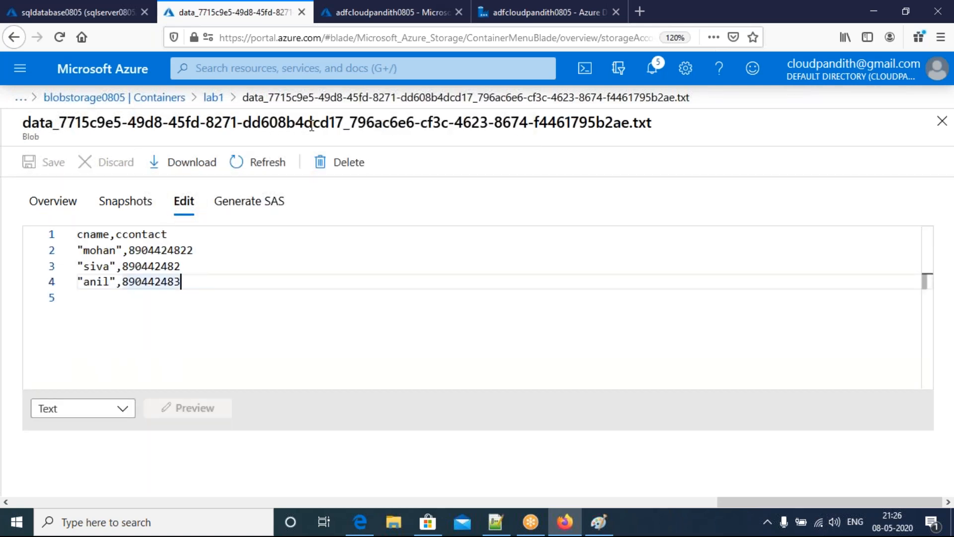
pyautogui.click(600, 13)
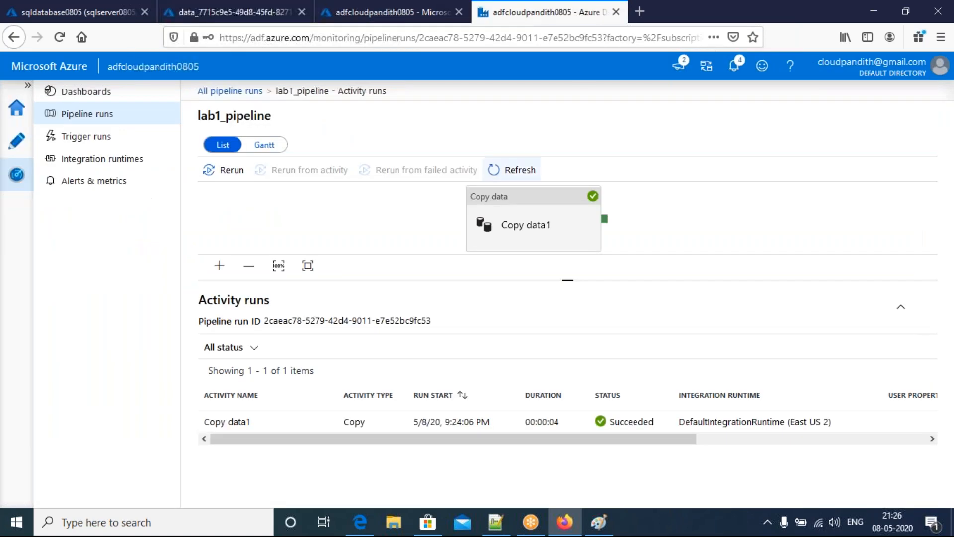
pyautogui.click(13, 148)
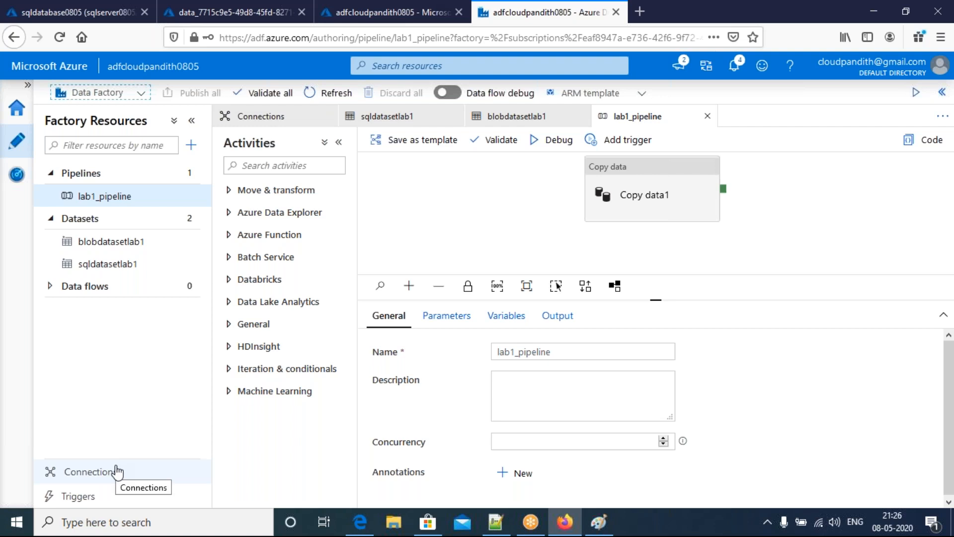
# - Create a new empty pipeline named lab2_pipeline in the factory resources
pyautogui.click(190, 145)
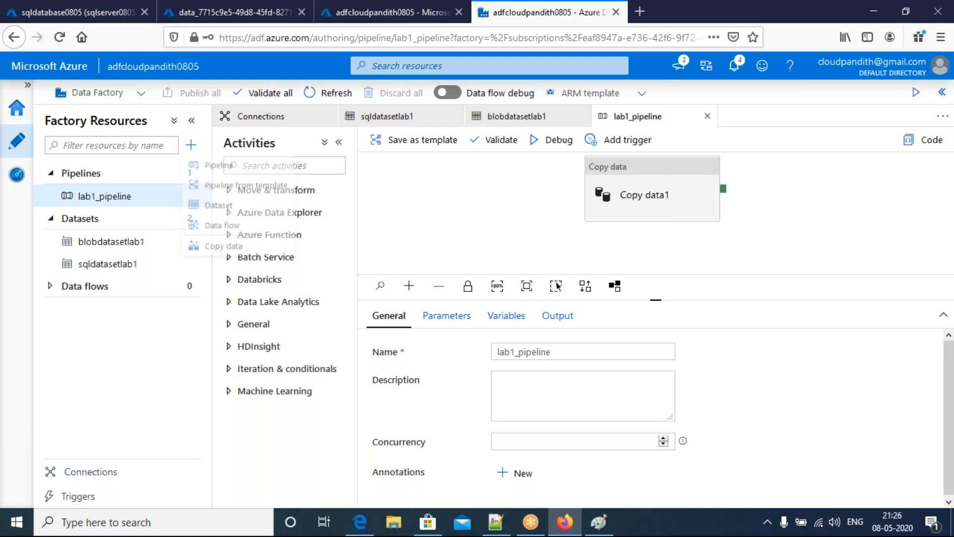
pyautogui.click(207, 167)
pyautogui.moveTo(552, 344); pyautogui.dragTo(442, 352)
pyautogui.write('lab2_pipeline')
pyautogui.click(571, 206)
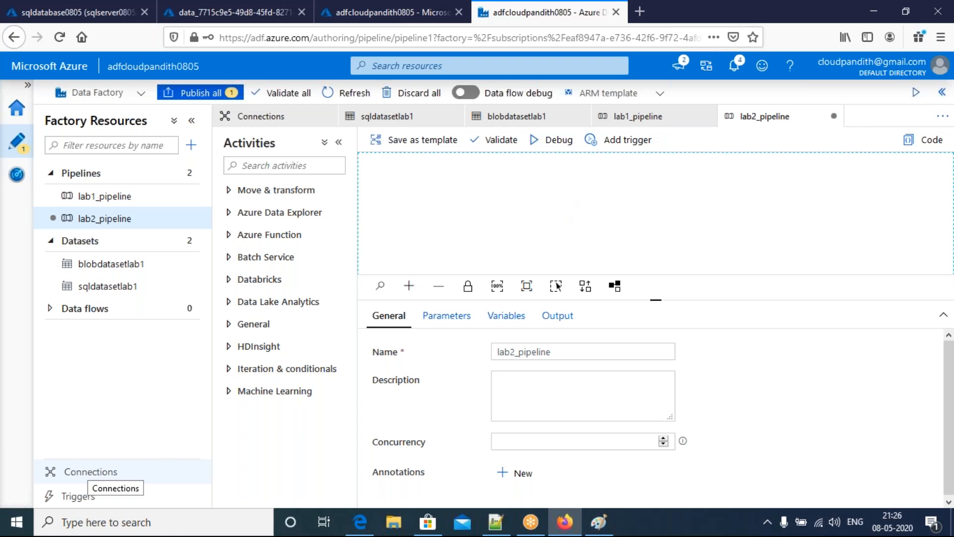
pyautogui.click(698, 19)
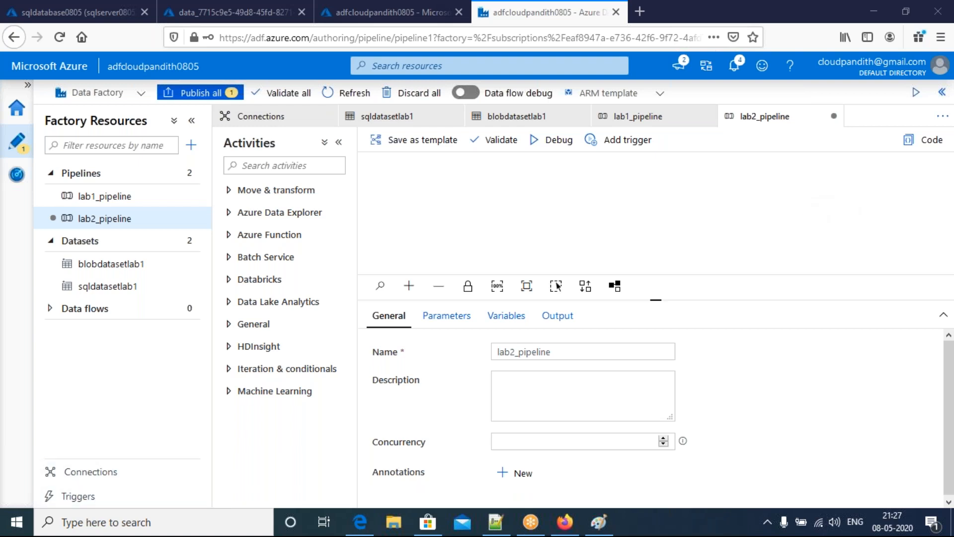
# - Review sqldatasetlab1, the source settings of Copy data1 in lab1_pipeline, and the existing linked services
pyautogui.click(102, 291)
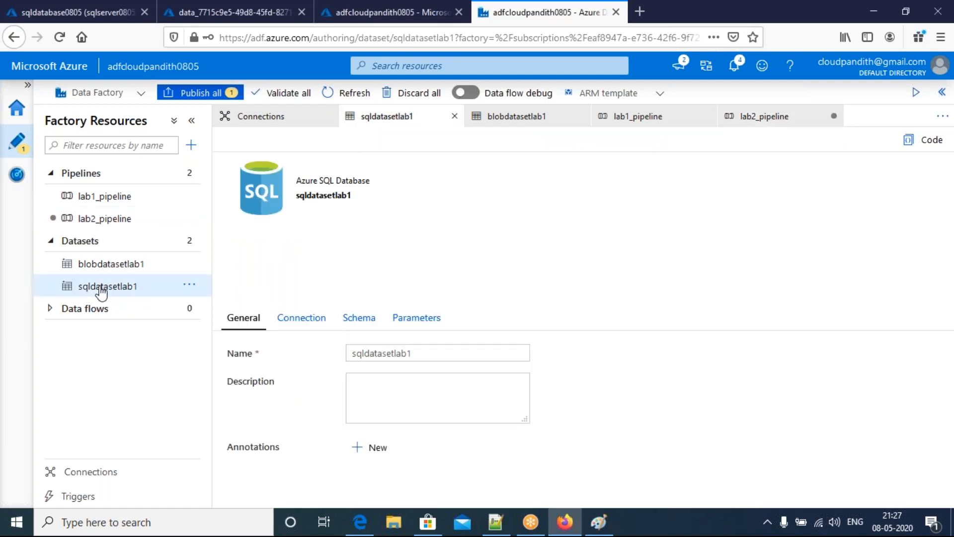
pyautogui.click(127, 202)
pyautogui.click(581, 205)
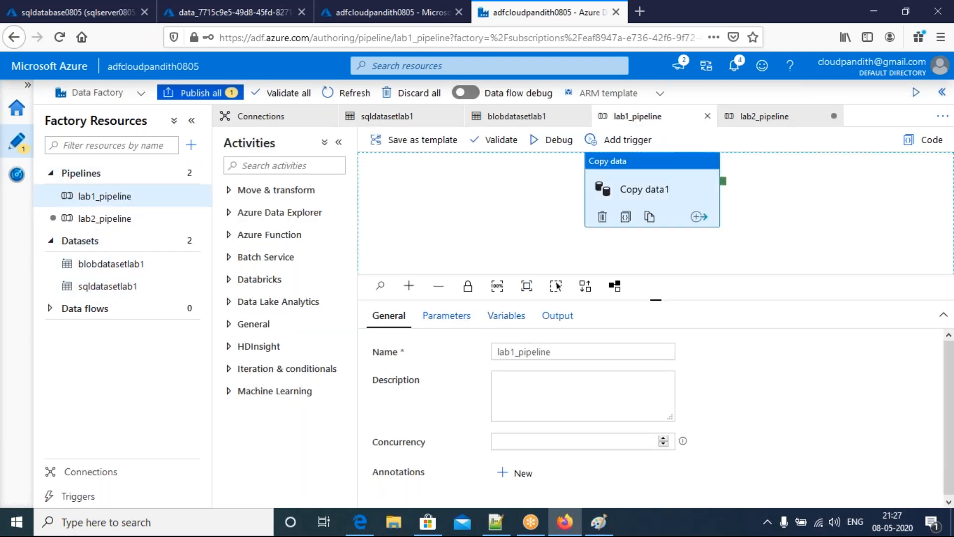
pyautogui.click(436, 318)
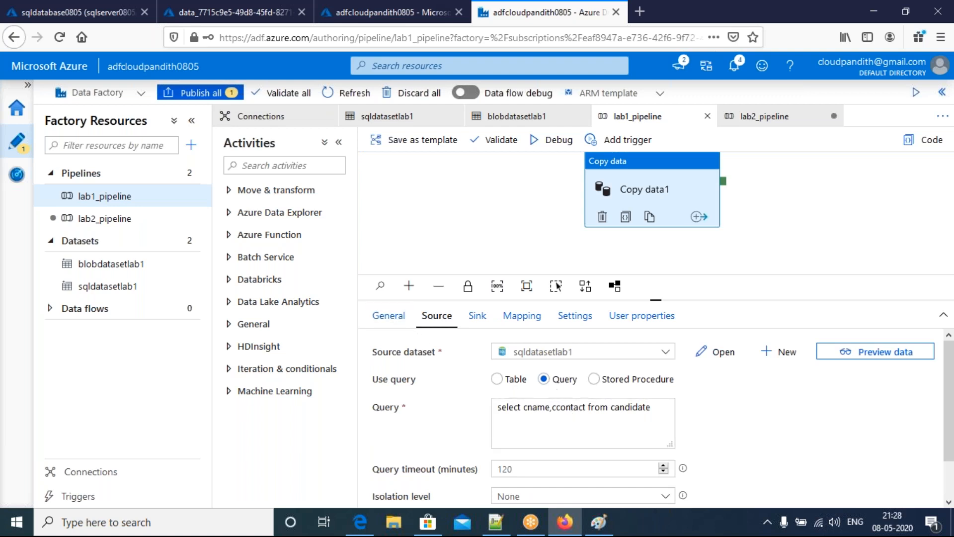
pyautogui.click(115, 476)
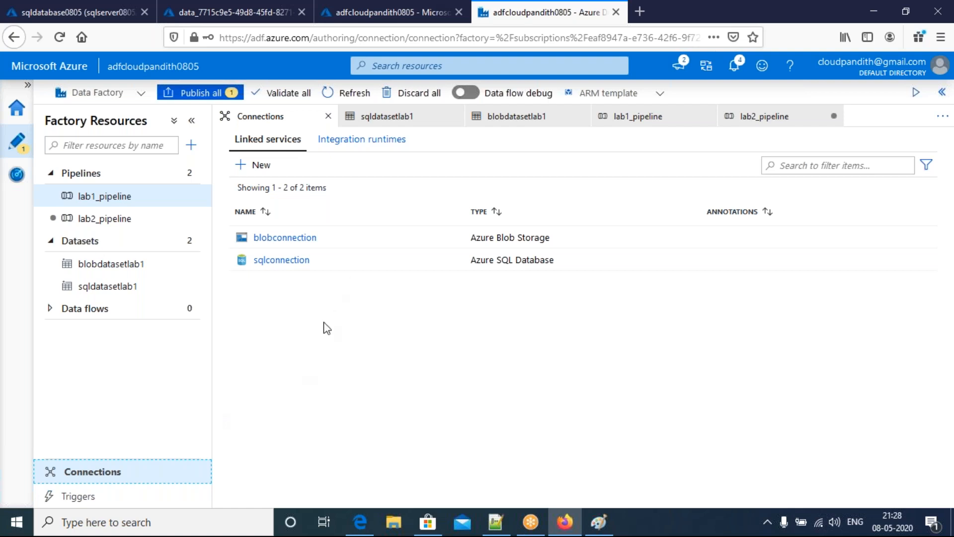
pyautogui.click(193, 146)
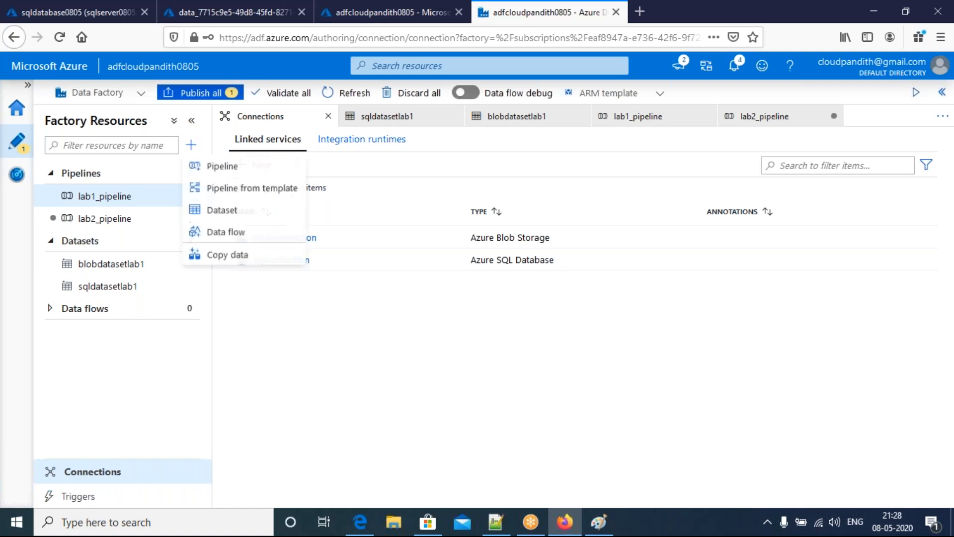
pyautogui.click(198, 169)
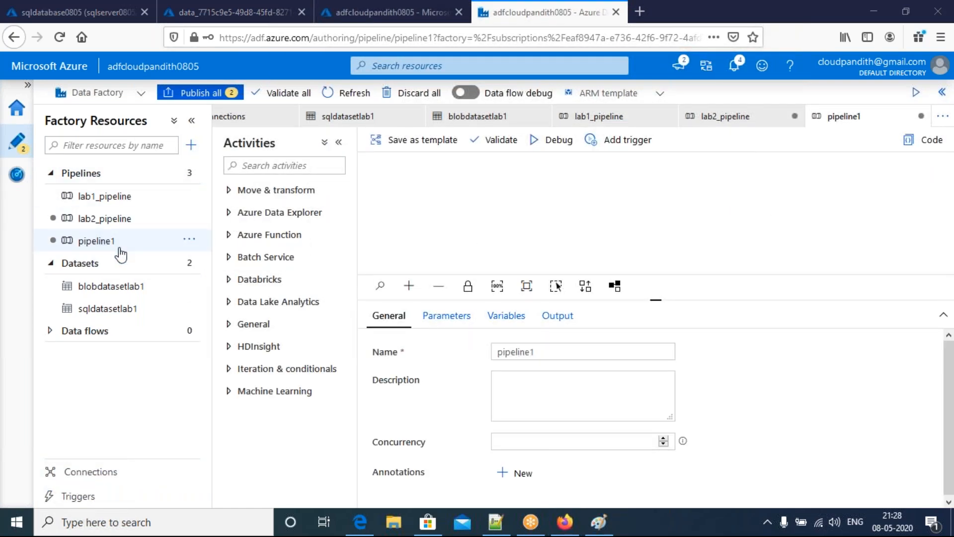
pyautogui.click(191, 241)
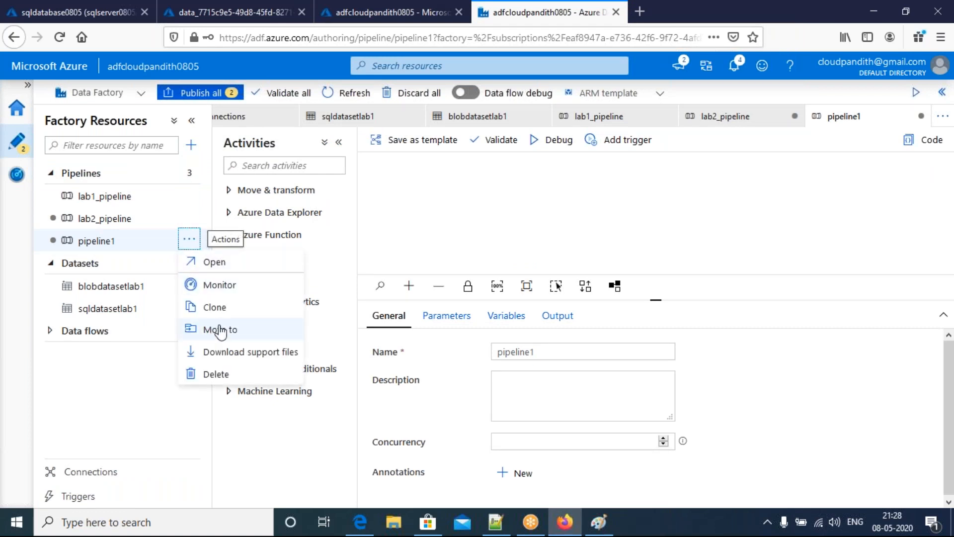
pyautogui.click(217, 374)
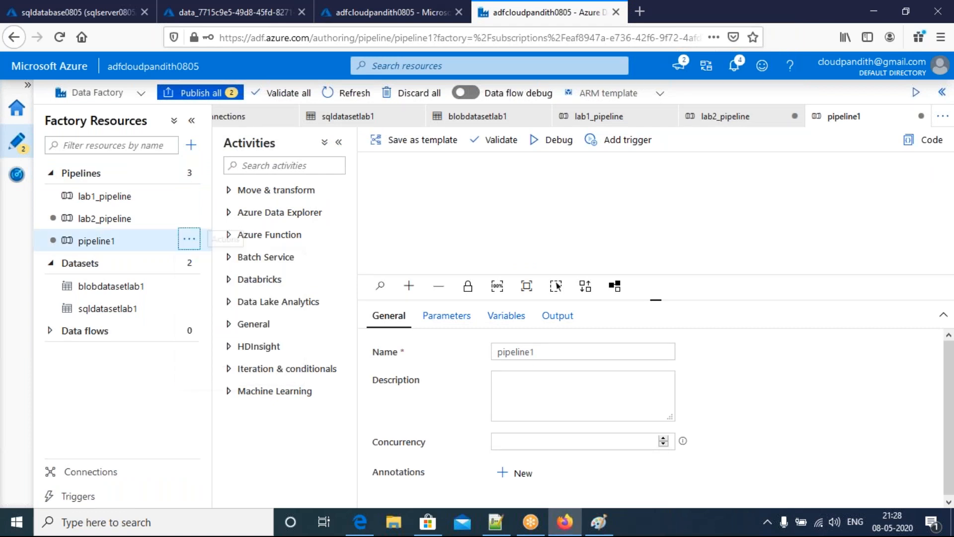
pyautogui.click(382, 342)
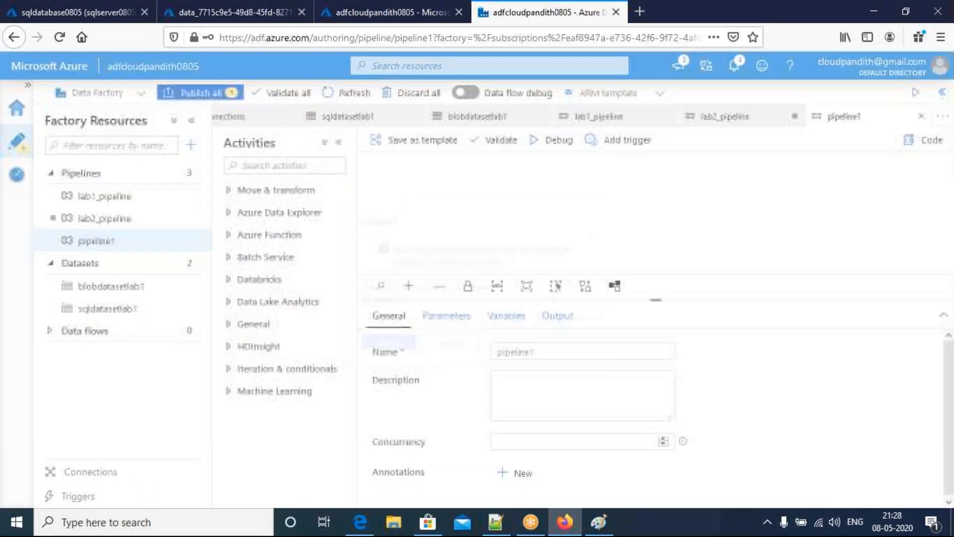
# - Delete lab2_pipeline from the factory resources and confirm the deletion
pyautogui.click(190, 218)
pyautogui.click(221, 348)
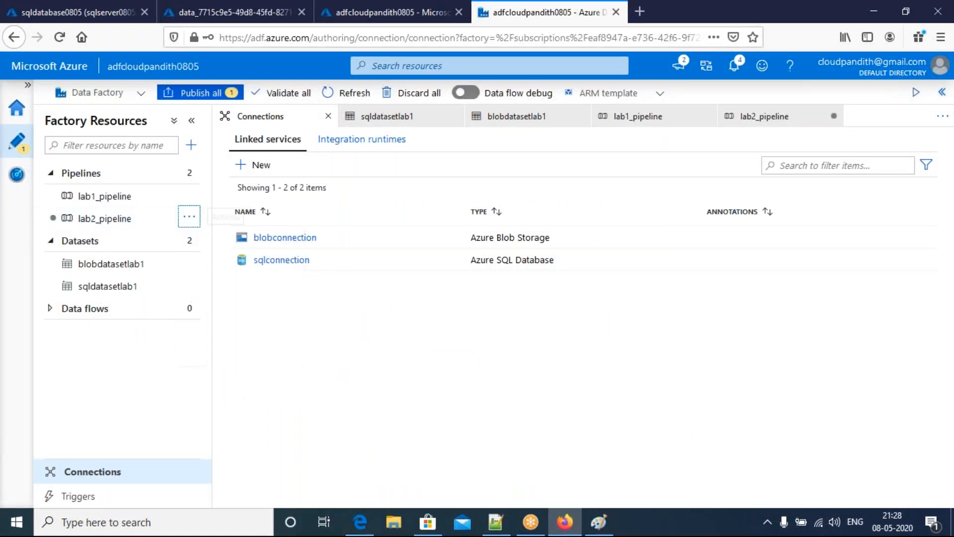
pyautogui.click(389, 342)
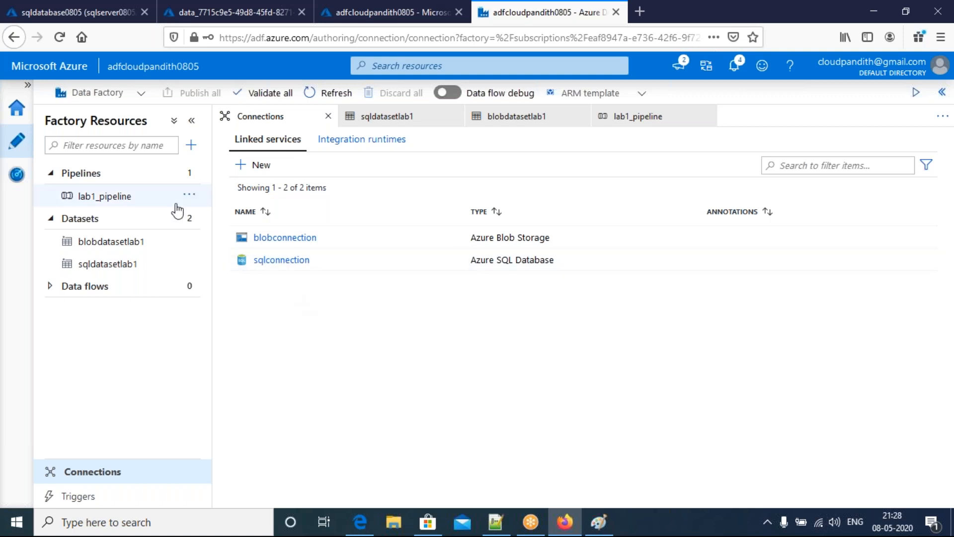
# - Start a new dataset on the Azure SQL Database data store and name it sqldatasetlab2
pyautogui.click(189, 218)
pyautogui.click(206, 239)
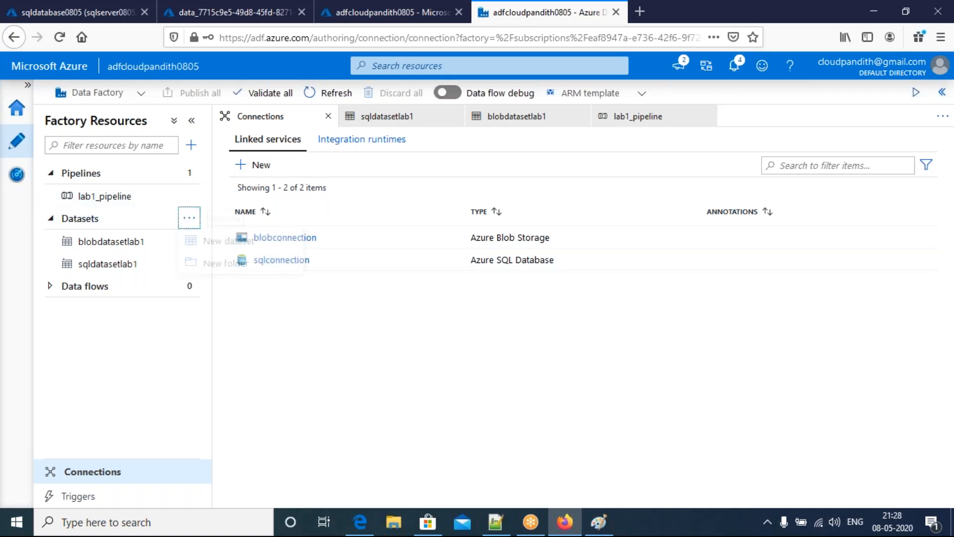
pyautogui.write('sql')
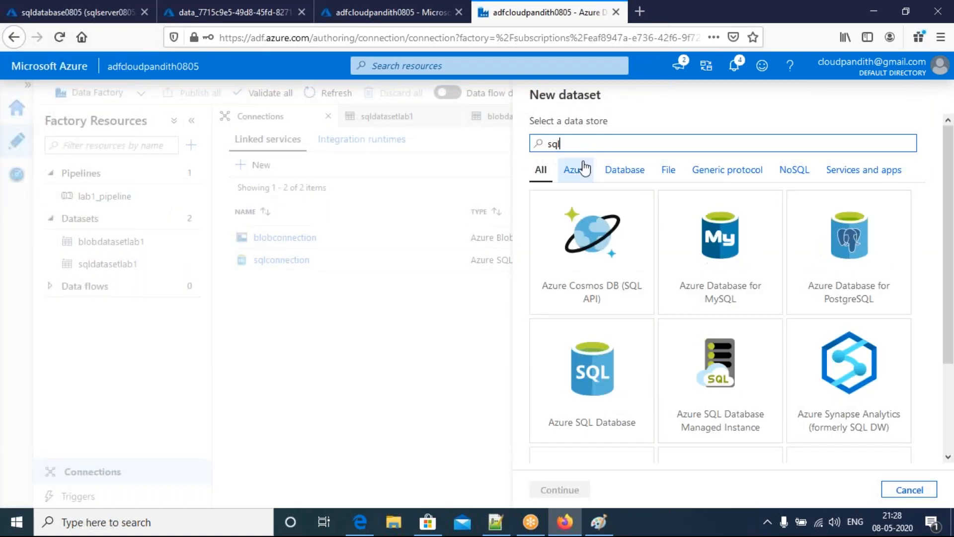
pyautogui.write(' data')
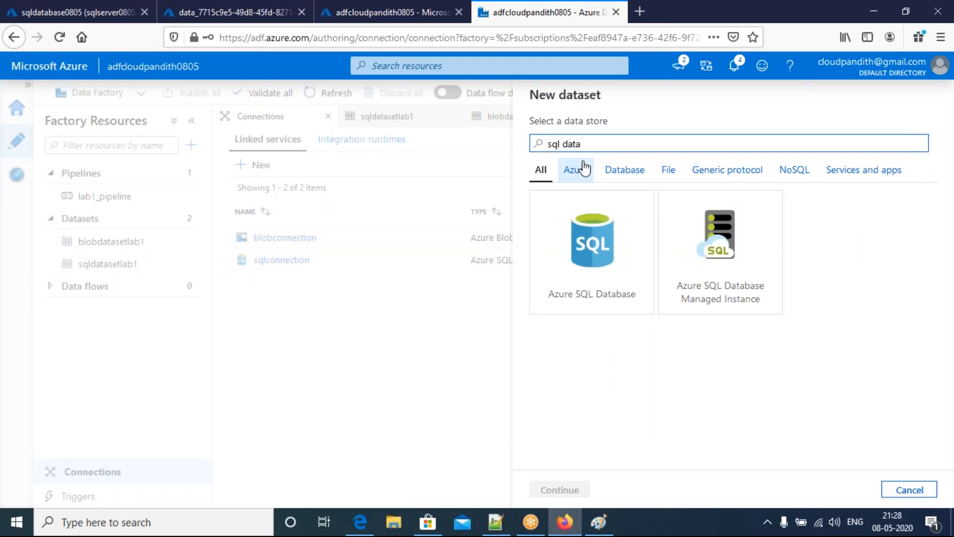
pyautogui.click(586, 303)
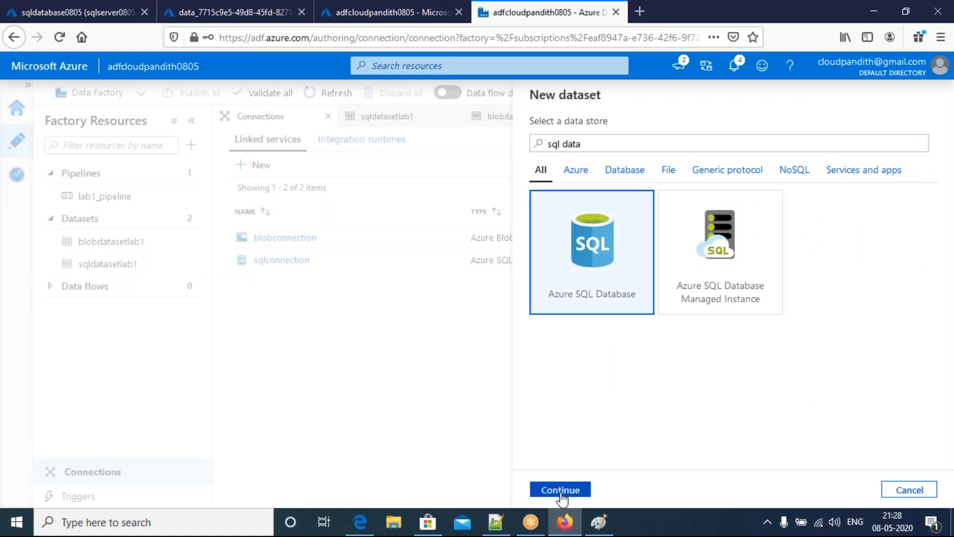
pyautogui.click(561, 491)
pyautogui.doubleClick(559, 133)
pyautogui.write('sqldataset')
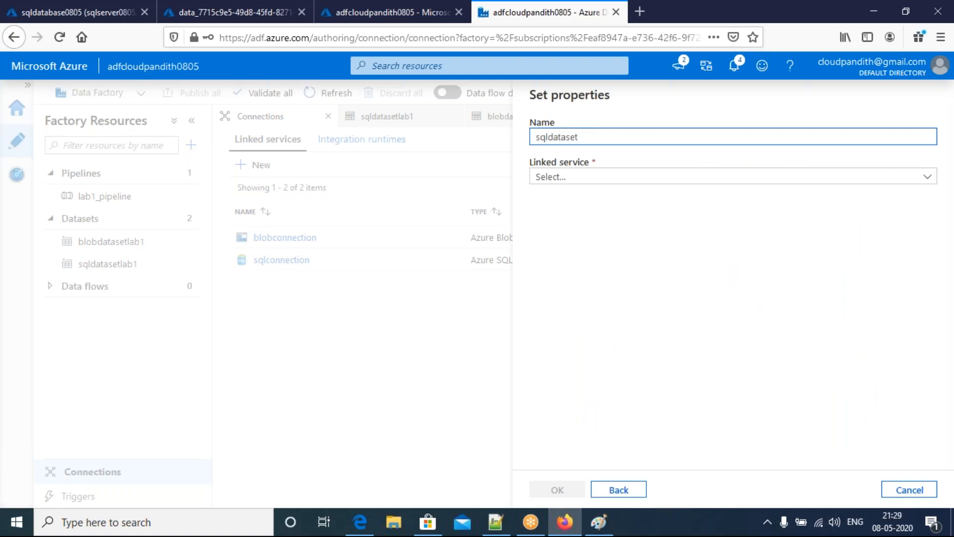
# - Link sqldatasetlab2 to sqlconnection, set its table name to None, and create the dataset
pyautogui.click(569, 177)
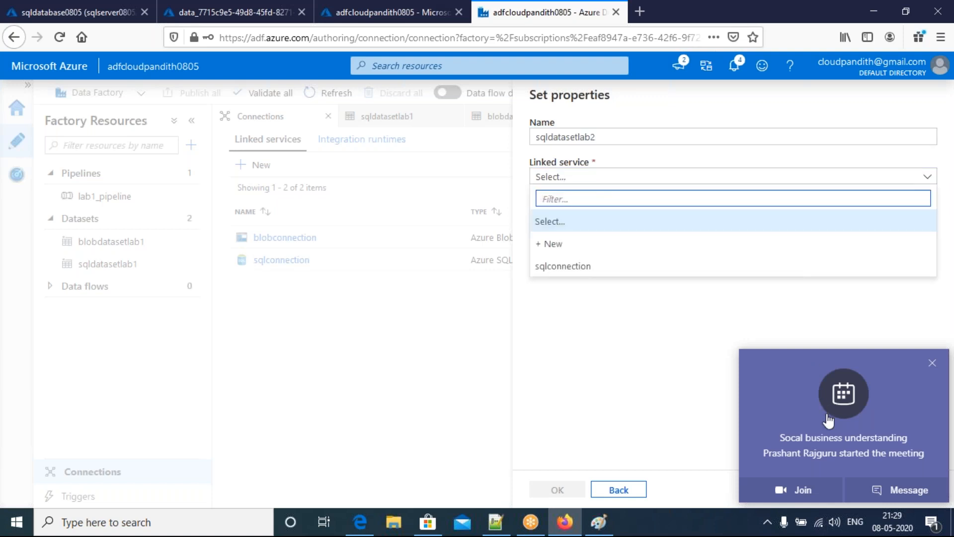
pyautogui.click(932, 364)
pyautogui.click(601, 178)
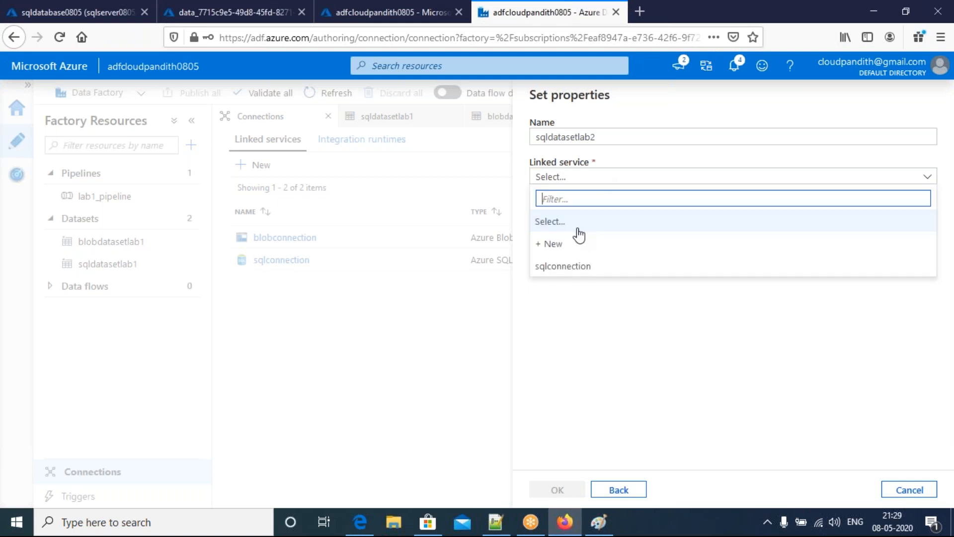
pyautogui.click(564, 268)
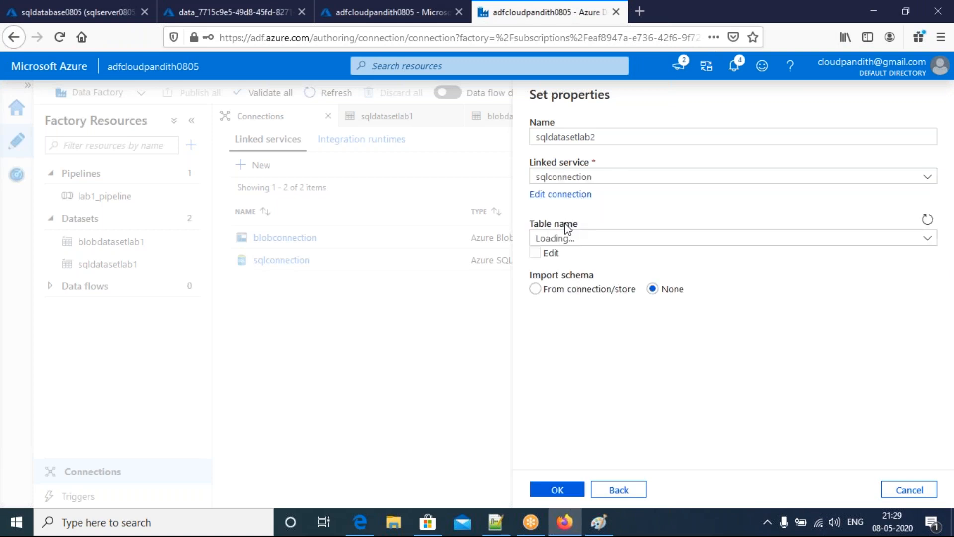
pyautogui.click(560, 237)
pyautogui.click(564, 280)
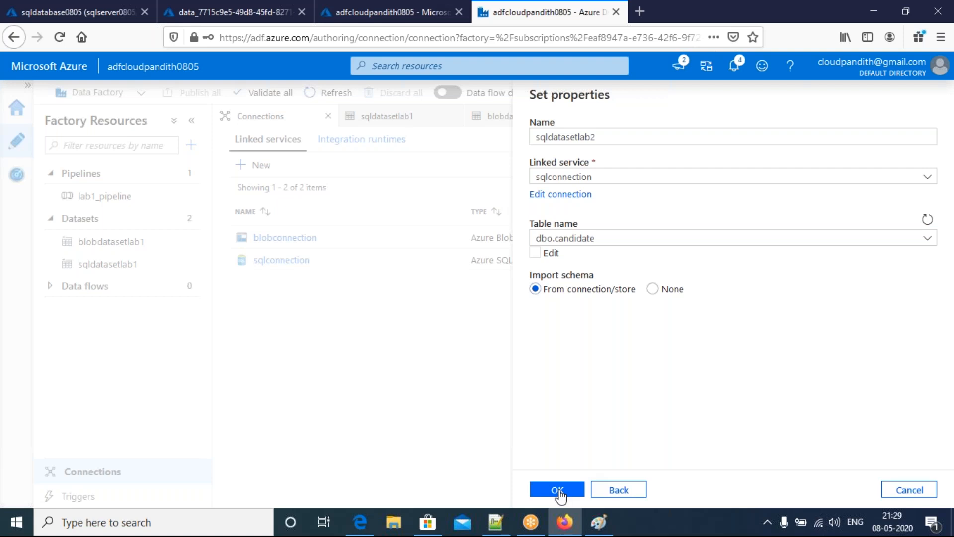
pyautogui.click(584, 241)
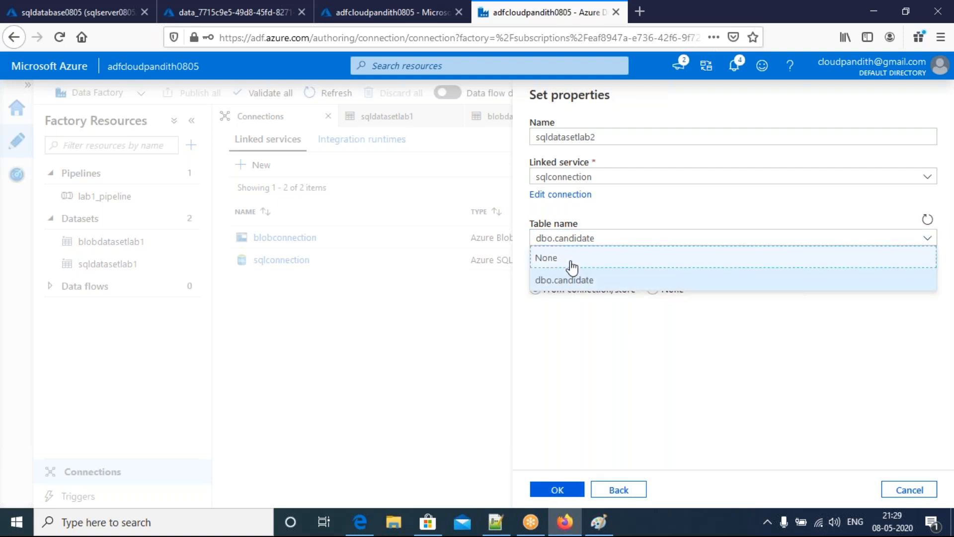
pyautogui.click(572, 268)
pyautogui.click(557, 490)
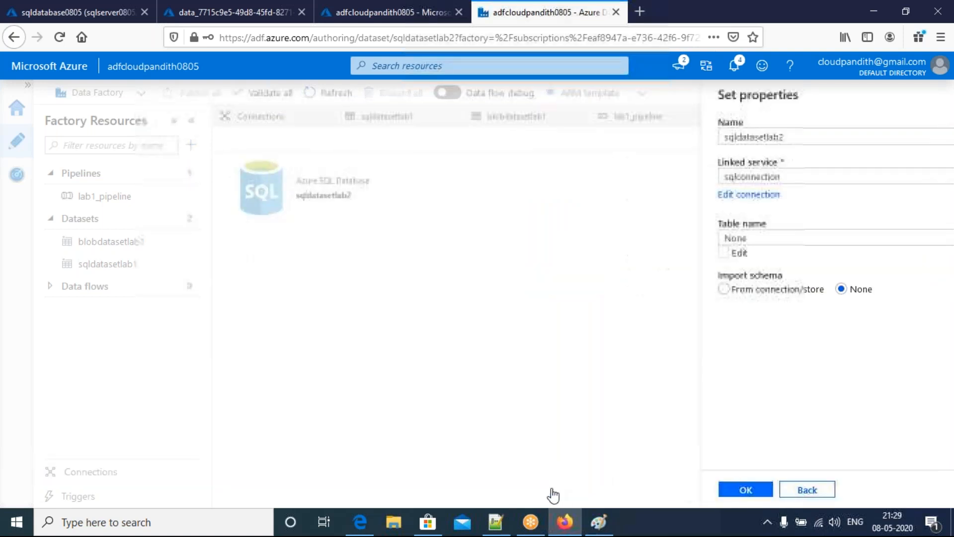
# - Start a second new dataset on the Azure Blob Storage data store using the DelimitedText format
pyautogui.click(189, 217)
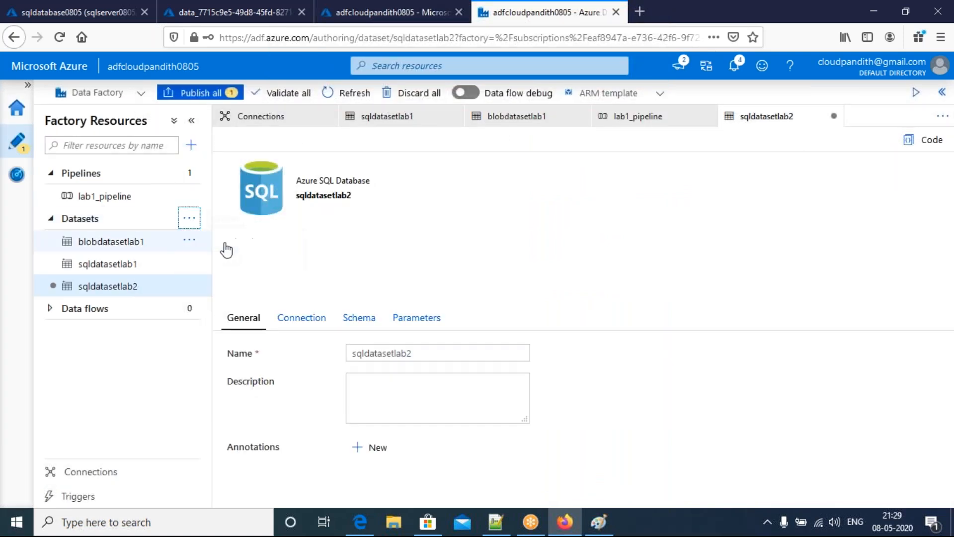
pyautogui.write('blob')
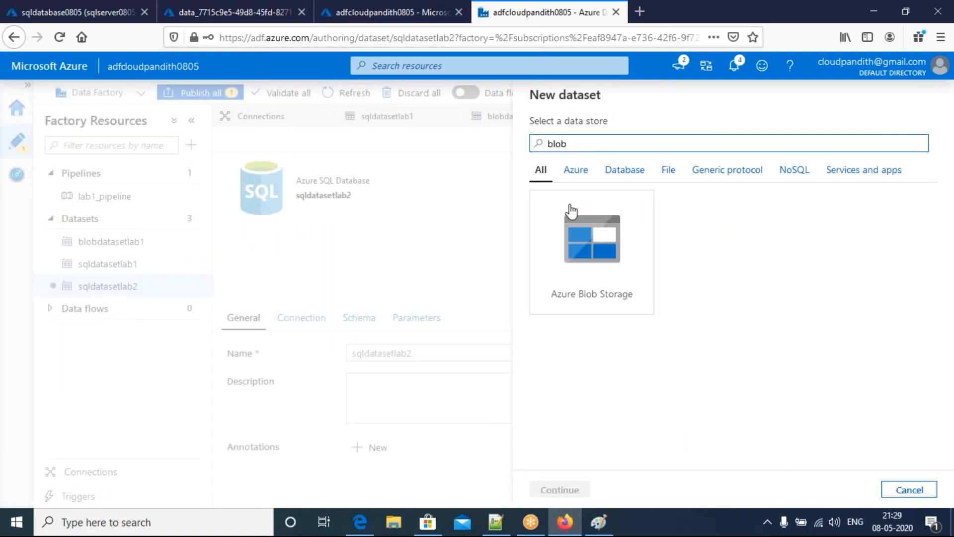
pyautogui.click(616, 311)
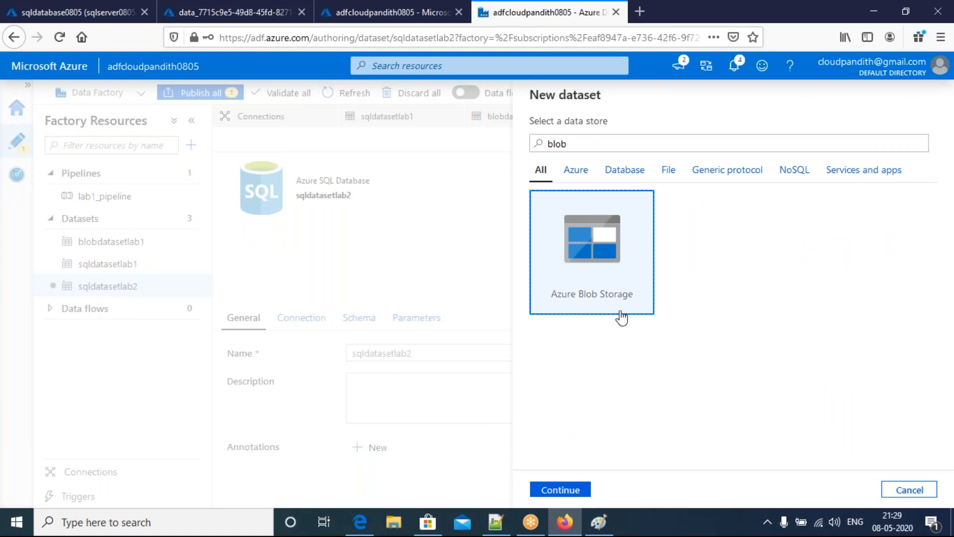
pyautogui.click(577, 490)
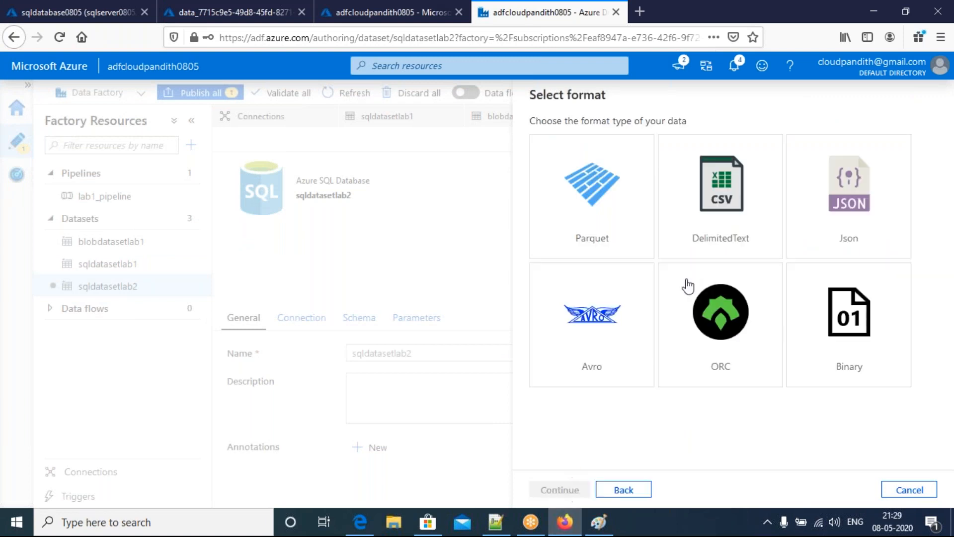
pyautogui.click(714, 225)
pyautogui.click(561, 488)
# - Name the blob dataset blobdatasetlab2 and select blobconnection as its linked service
pyautogui.click(606, 132)
pyautogui.hotkey('ctrl', 'a')
pyautogui.press('BackSpace')
pyautogui.write('bl')
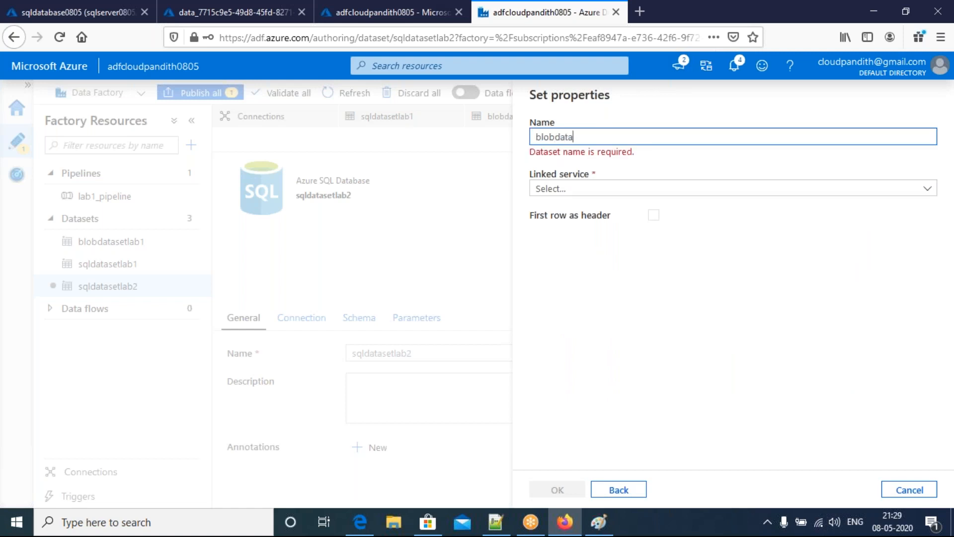
pyautogui.write('obdatasrt')
pyautogui.press('BackSpace')
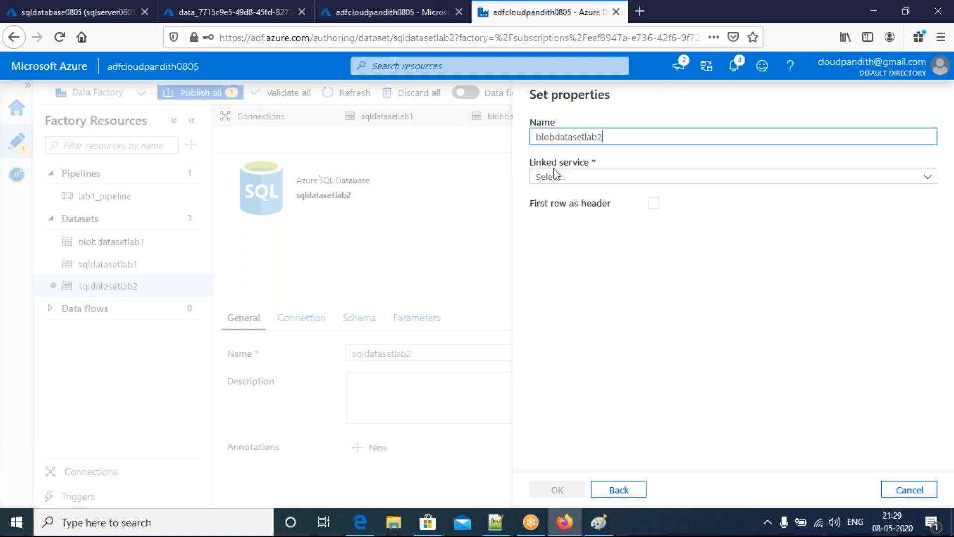
pyautogui.click(565, 177)
pyautogui.click(560, 267)
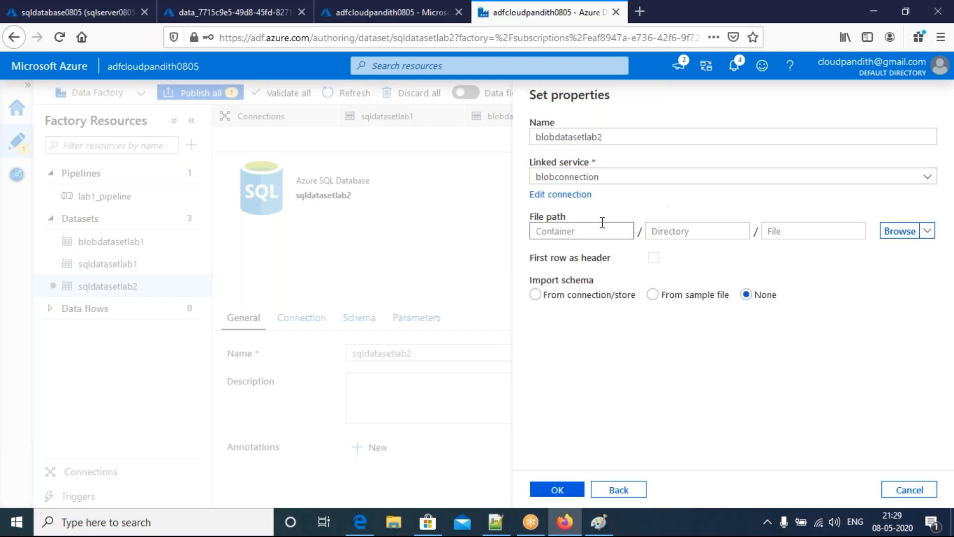
# - Set blobdatasetlab2's file path to the lab2 container, enable first row as header, and create the dataset
pyautogui.click(900, 231)
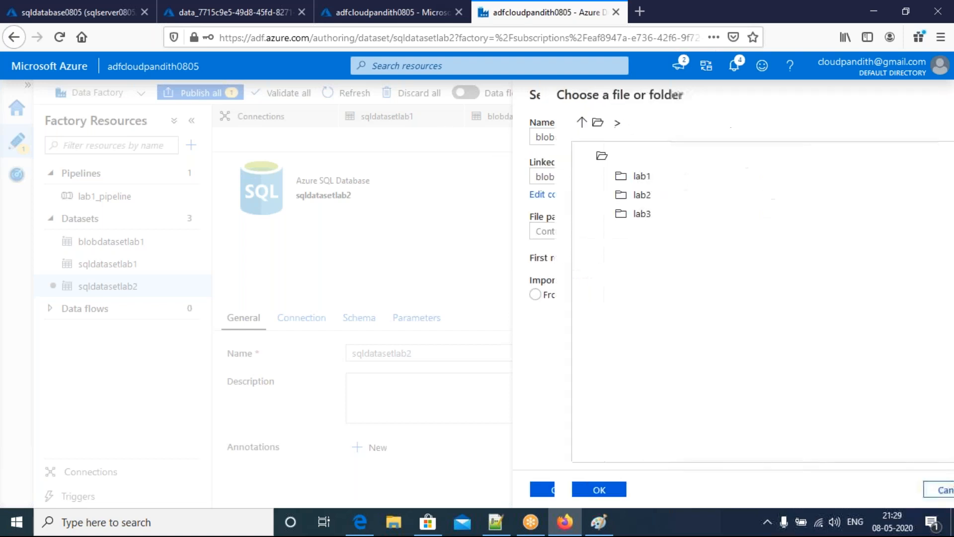
pyautogui.click(647, 198)
pyautogui.click(559, 495)
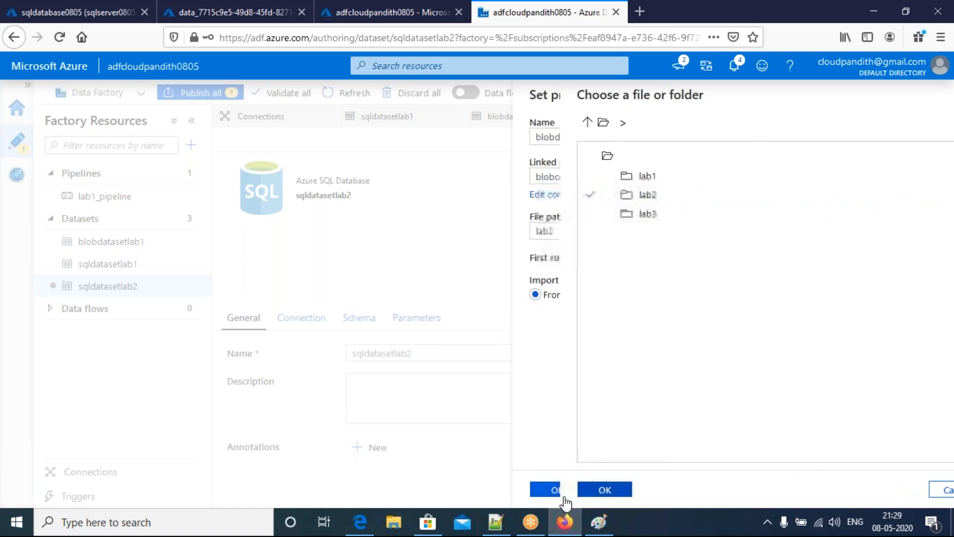
pyautogui.click(654, 260)
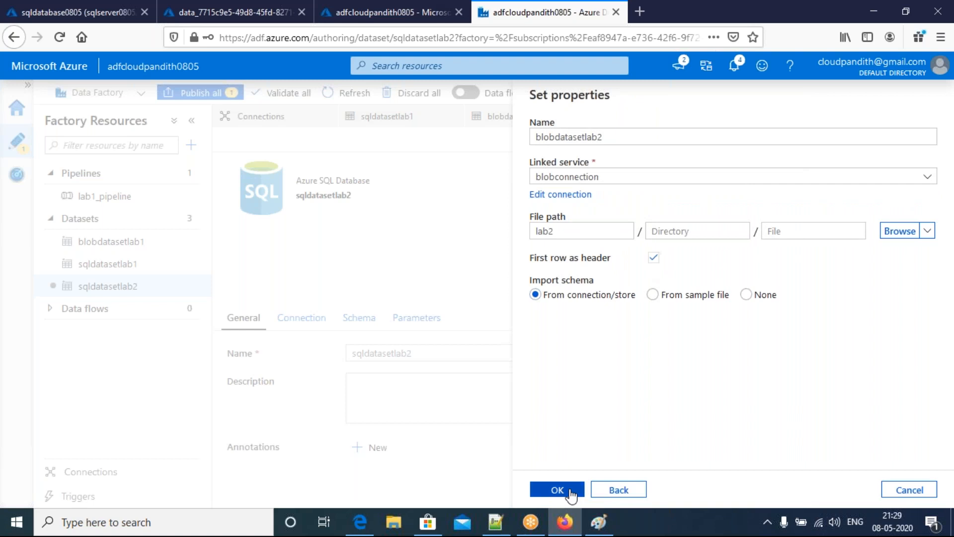
pyautogui.click(572, 494)
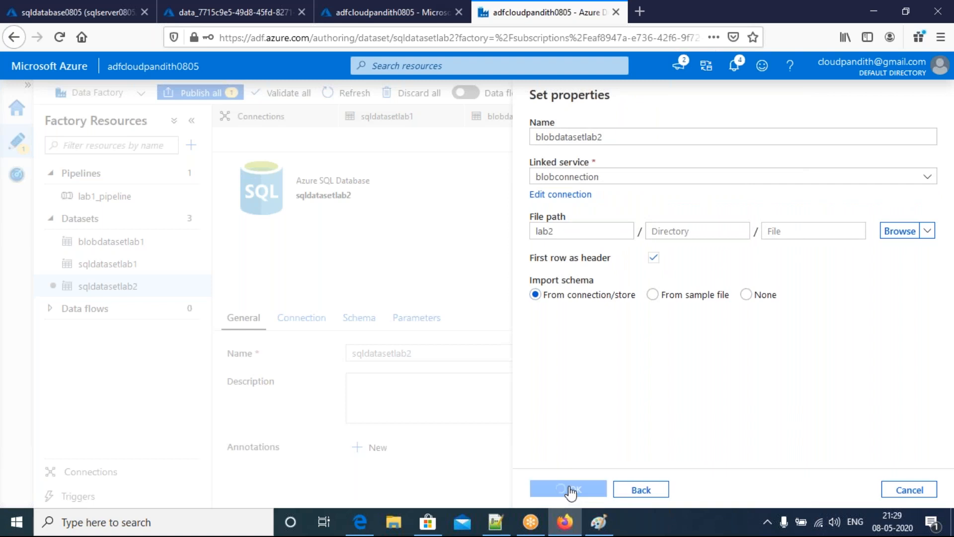
# - Create a new pipeline and add a Copy data activity to its canvas
pyautogui.click(191, 145)
pyautogui.click(202, 167)
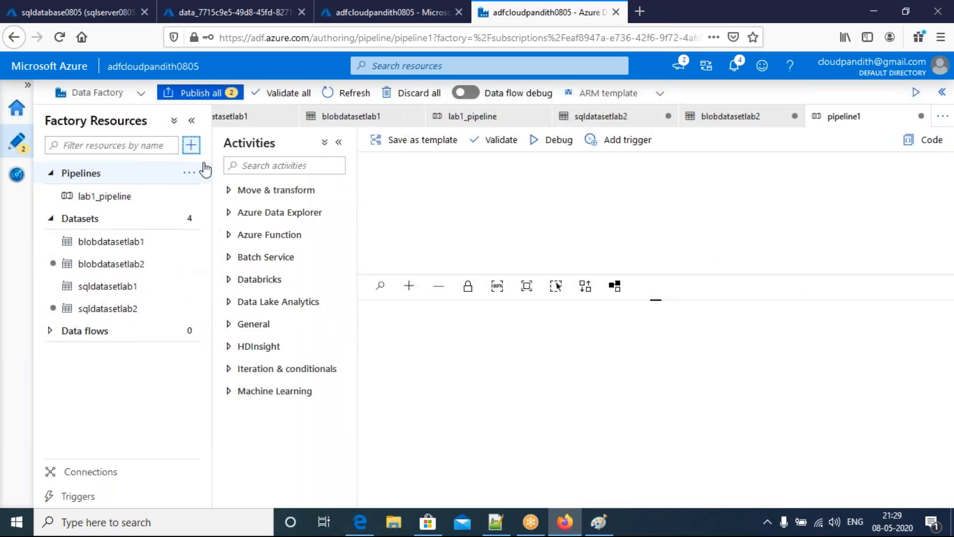
pyautogui.click(274, 193)
pyautogui.moveTo(263, 215); pyautogui.dragTo(517, 204)
# - Set the Copy data activity's source dataset to sqldatasetlab2 and its sink dataset to blobdatasetlab2
pyautogui.click(437, 315)
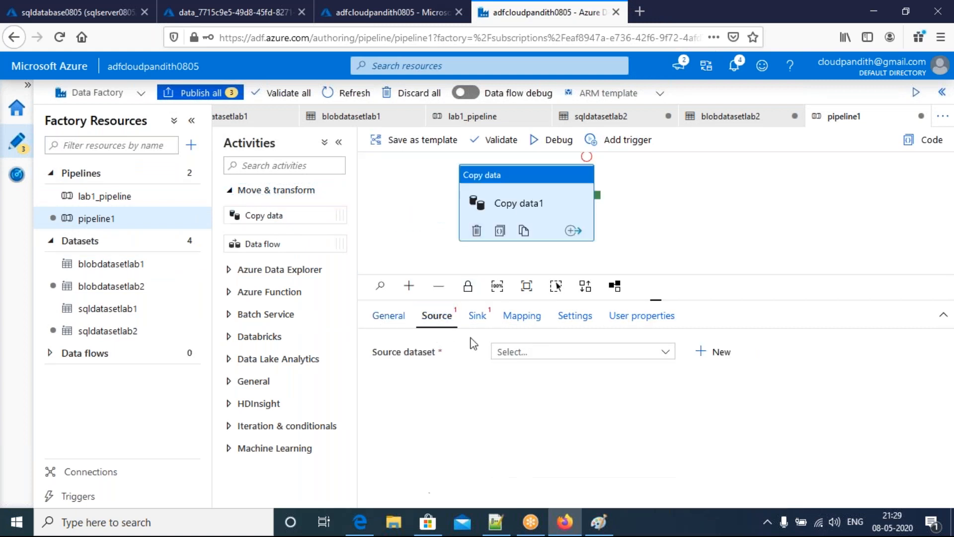
pyautogui.click(520, 352)
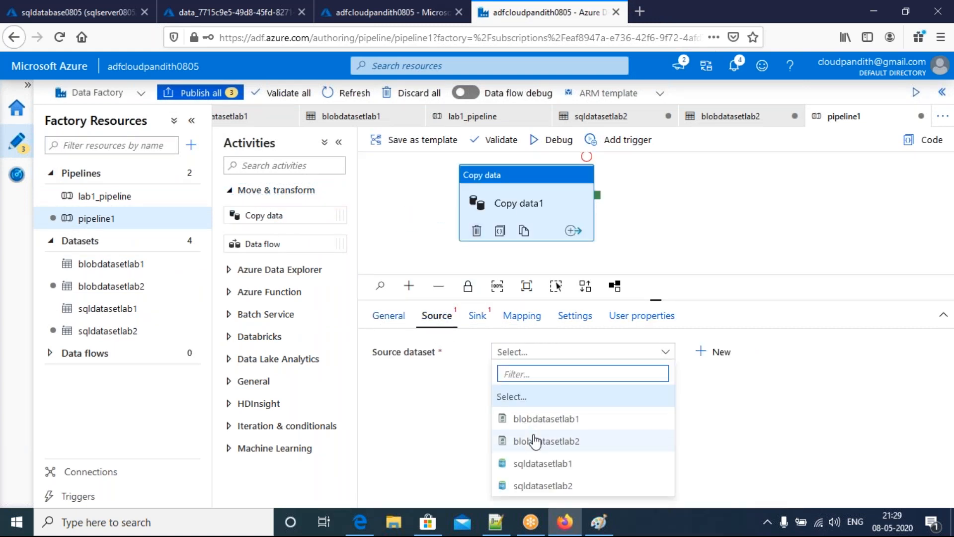
pyautogui.click(537, 486)
pyautogui.click(478, 316)
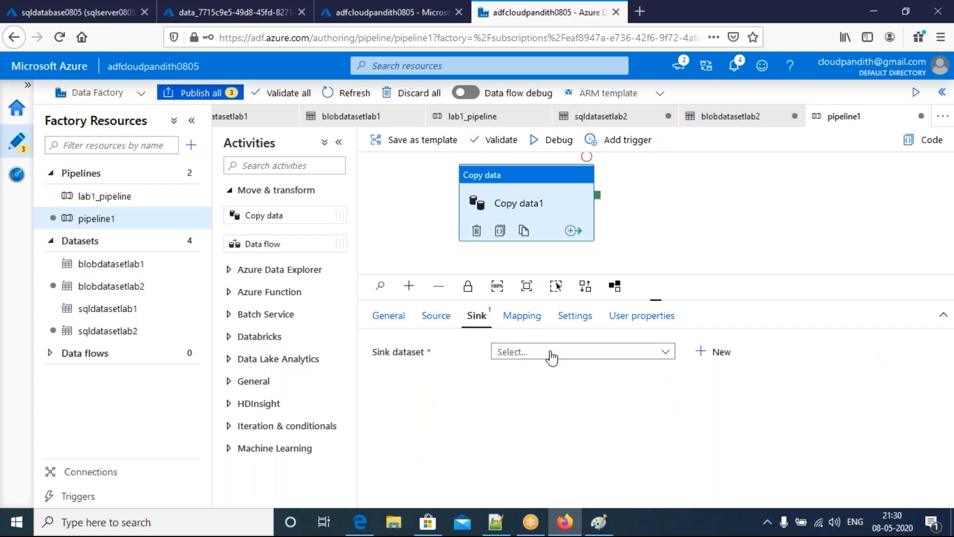
pyautogui.click(549, 354)
pyautogui.click(548, 443)
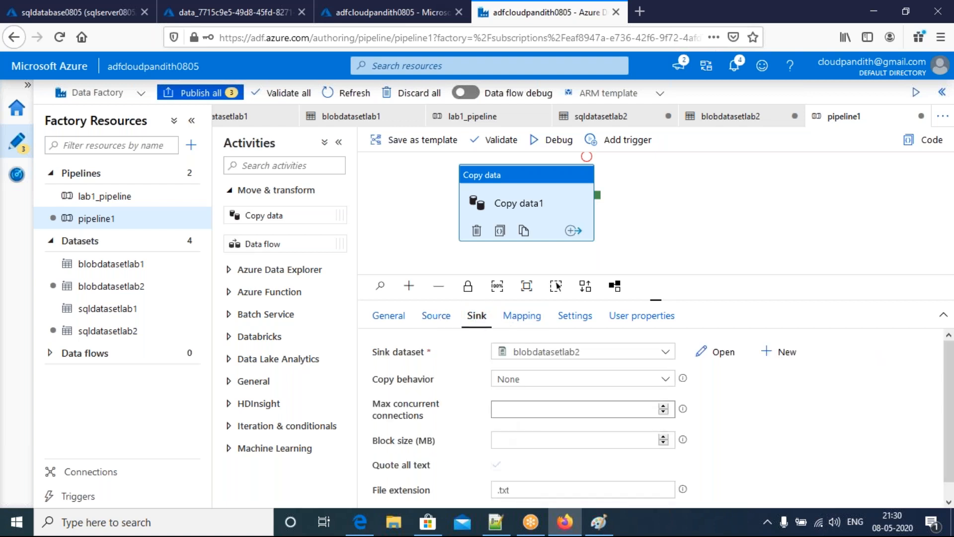
# - Switch the source to Query, paste the selected-rows query on candidate filtered by ccontact from Notepad++, and preview the data
pyautogui.click(435, 316)
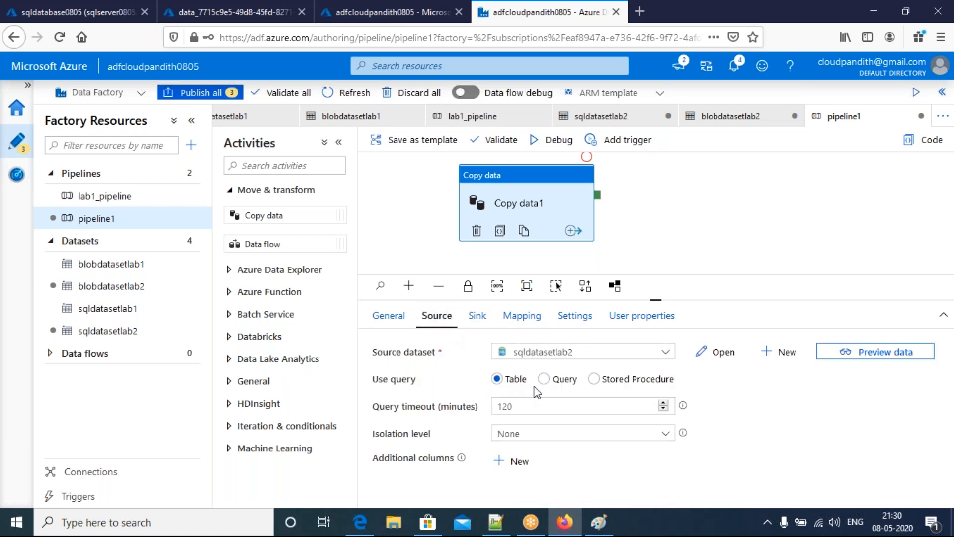
pyautogui.click(545, 380)
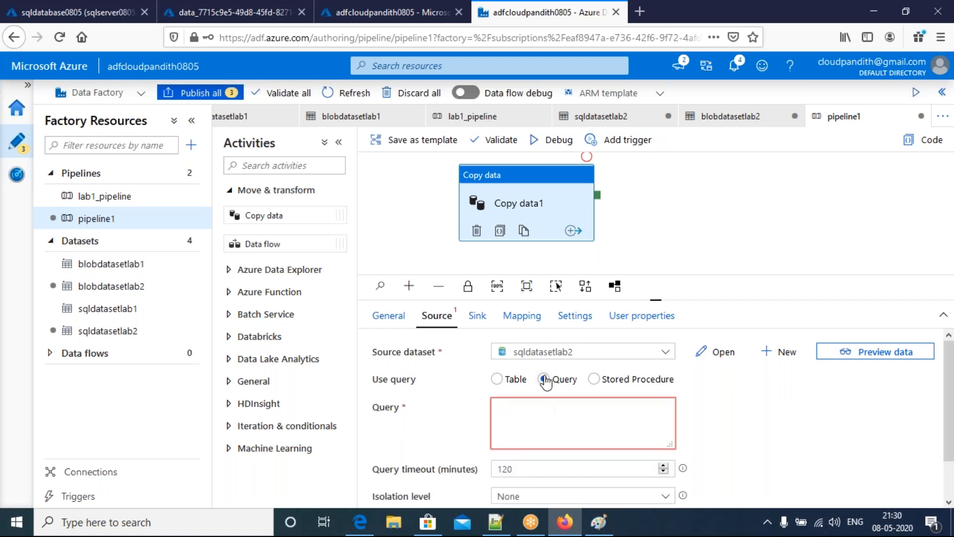
pyautogui.click(539, 442)
pyautogui.click(485, 529)
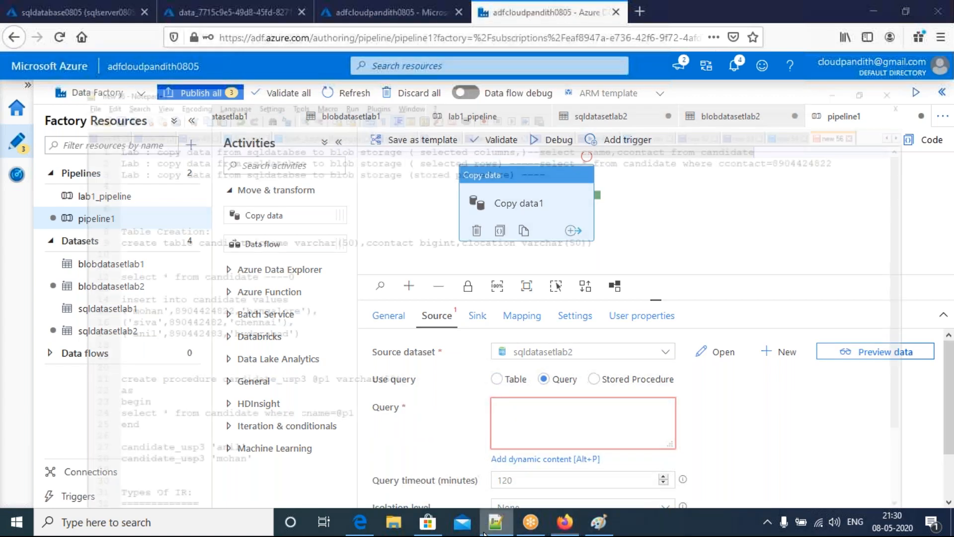
pyautogui.moveTo(534, 91); pyautogui.dragTo(901, 83)
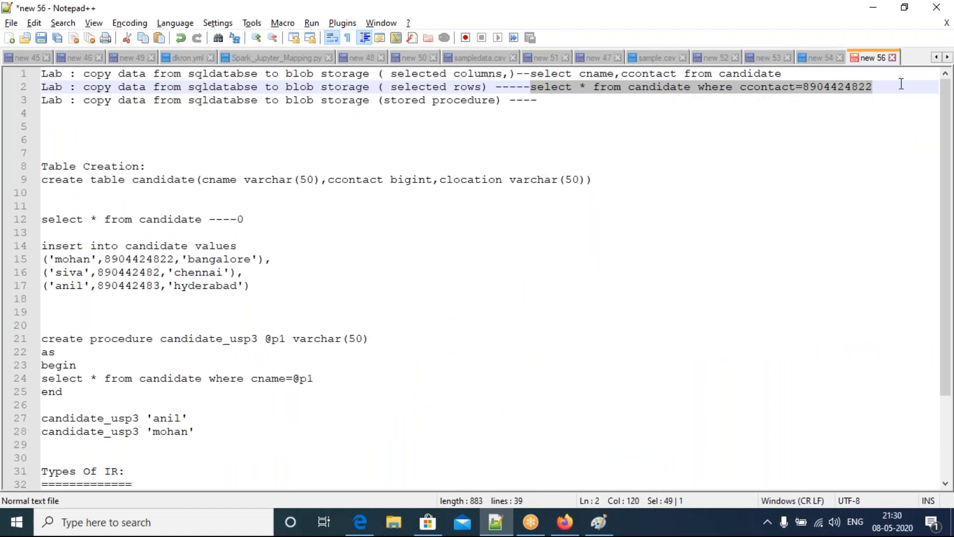
pyautogui.hotkey('ctrl', 'c')
pyautogui.hotkey('alt', 'Tab')
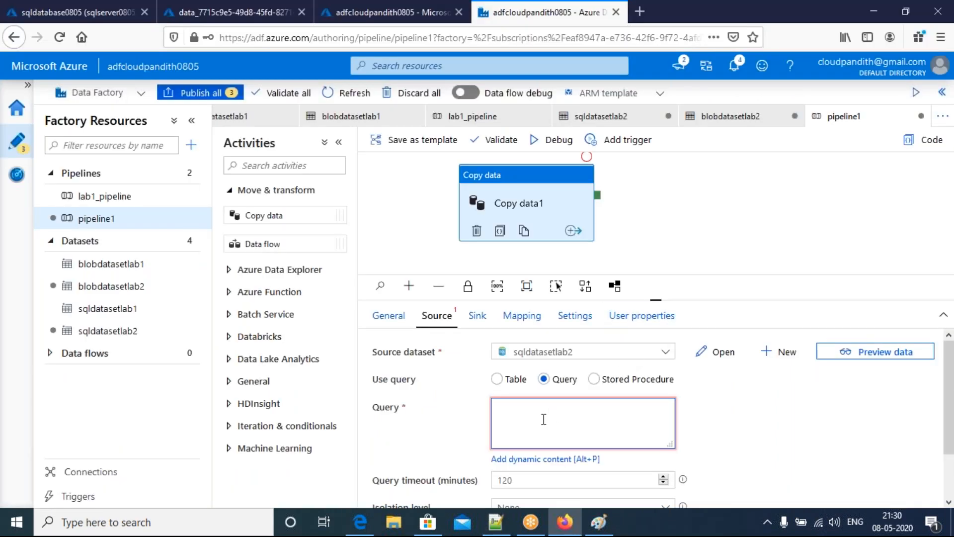
pyautogui.hotkey('ctrl', 'v')
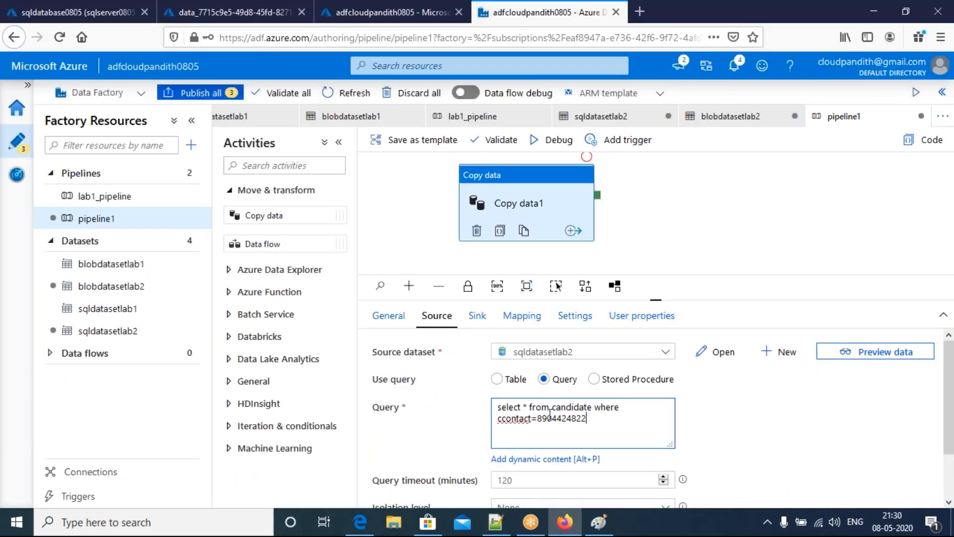
pyautogui.click(860, 354)
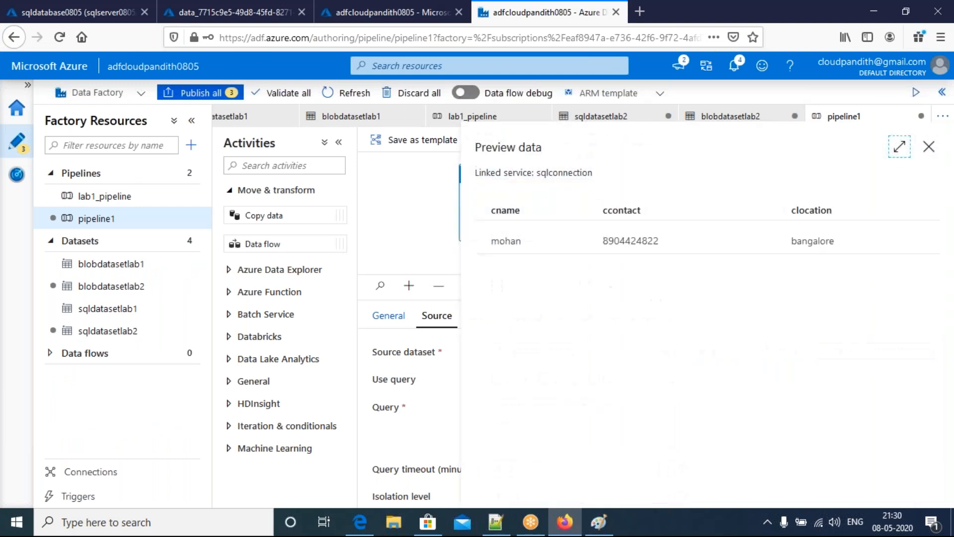
pyautogui.click(929, 146)
# - Publish the pending pipeline and dataset changes, and trigger a run of pipeline1 now
pyautogui.click(201, 94)
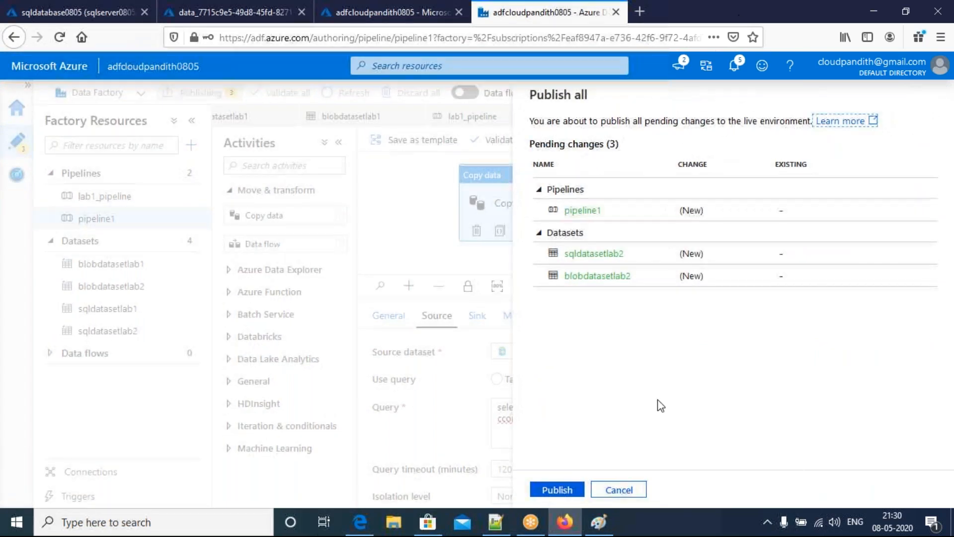
pyautogui.click(557, 490)
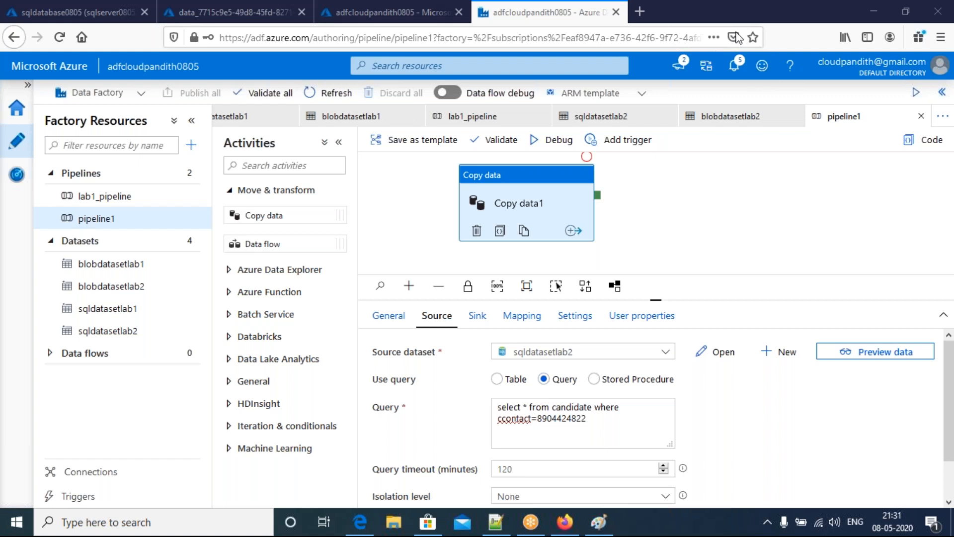
pyautogui.click(663, 246)
pyautogui.click(625, 143)
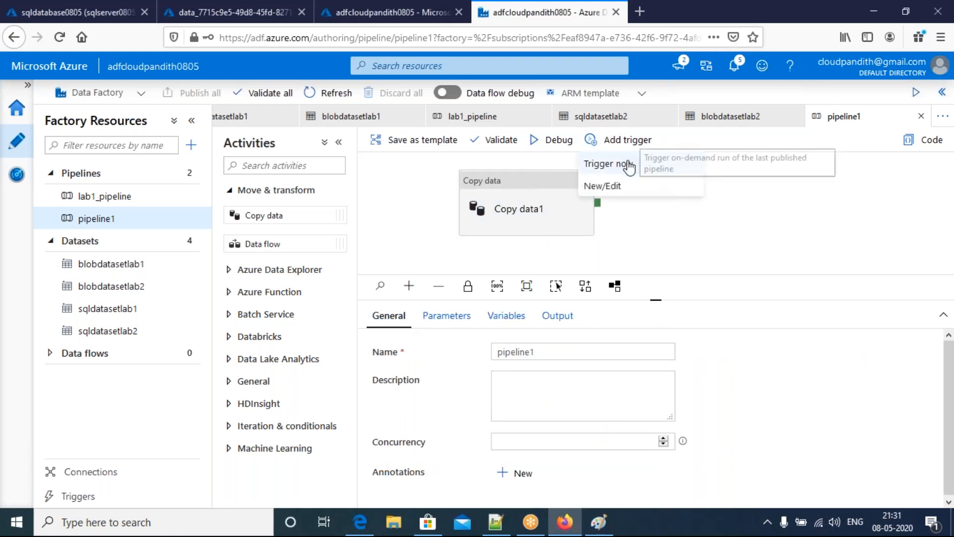
pyautogui.click(611, 162)
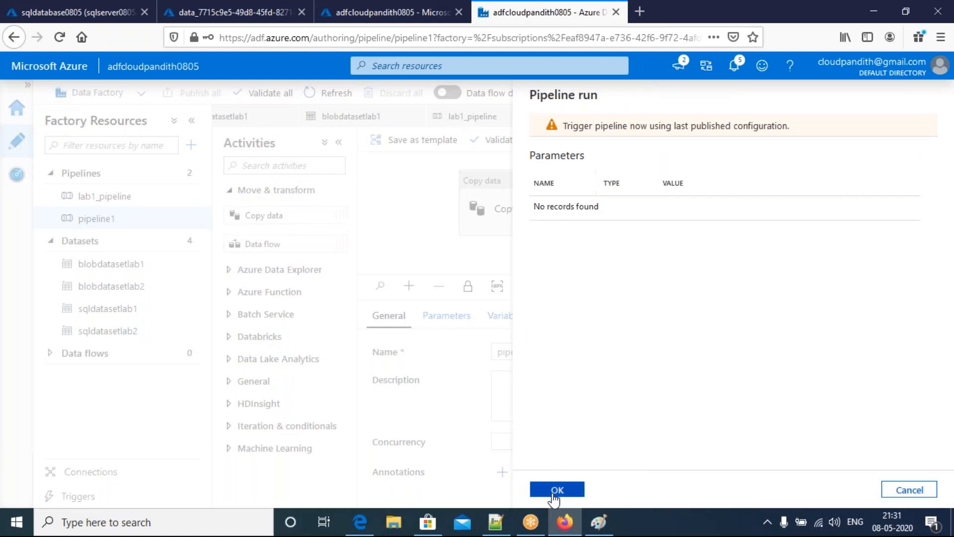
pyautogui.click(552, 493)
# - Open the pipeline runs monitor and refresh it repeatedly to check the status of the pipeline1 run
pyautogui.click(15, 180)
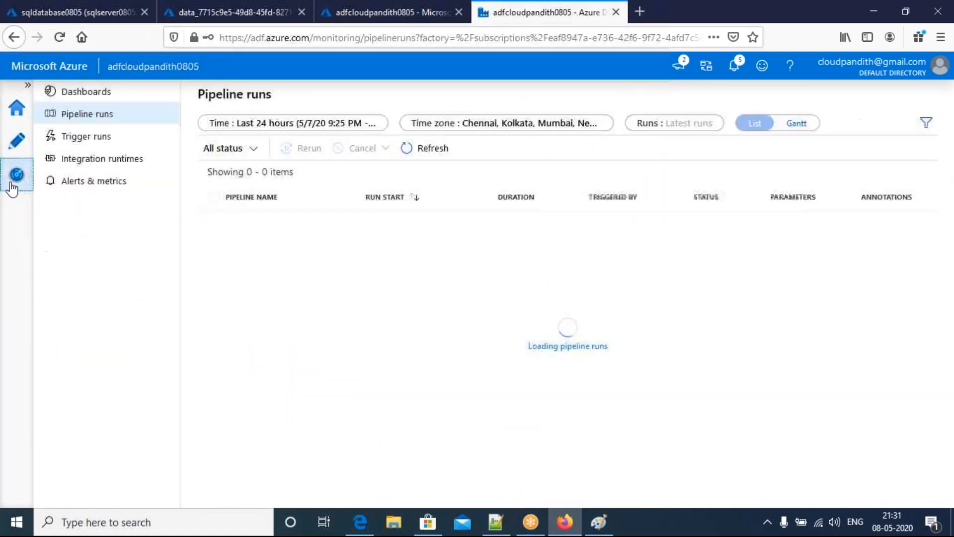
pyautogui.click(430, 149)
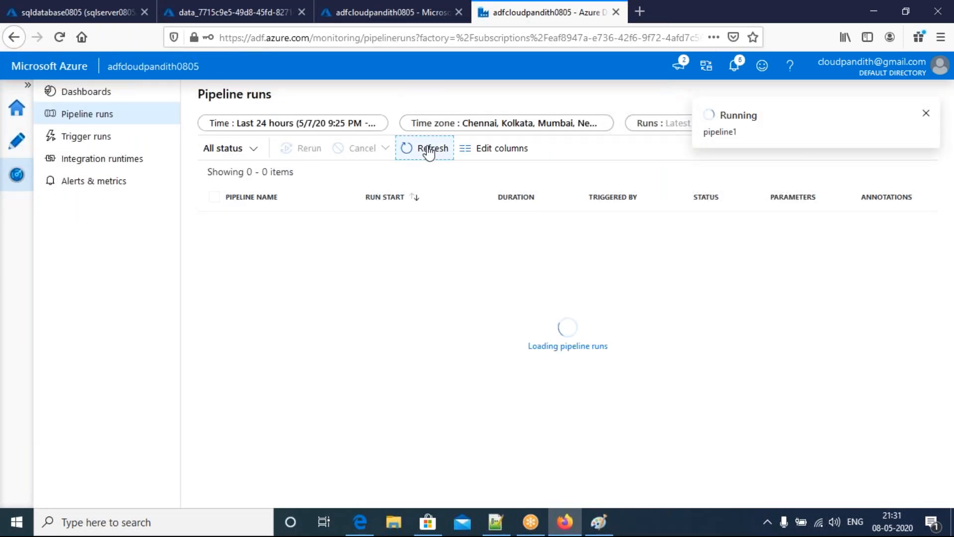
pyautogui.click(429, 150)
pyautogui.click(429, 150)
pyautogui.click(429, 150)
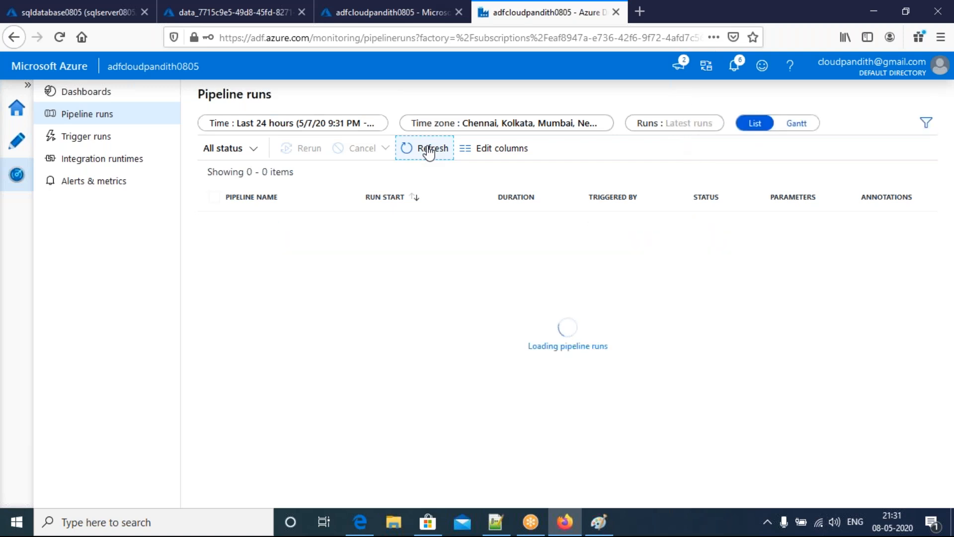
pyautogui.click(428, 150)
pyautogui.click(428, 151)
pyautogui.click(428, 150)
pyautogui.click(429, 150)
pyautogui.click(429, 150)
pyautogui.click(429, 150)
# - In the blobstorage0805 browser tab, open the output blob in the lab2 container and examine its modified time and contents
pyautogui.click(229, 19)
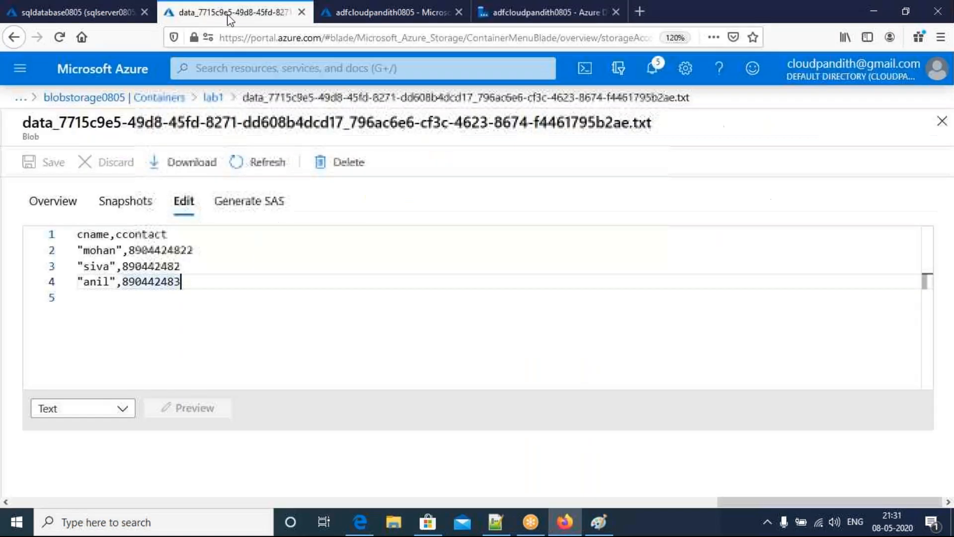
pyautogui.click(168, 99)
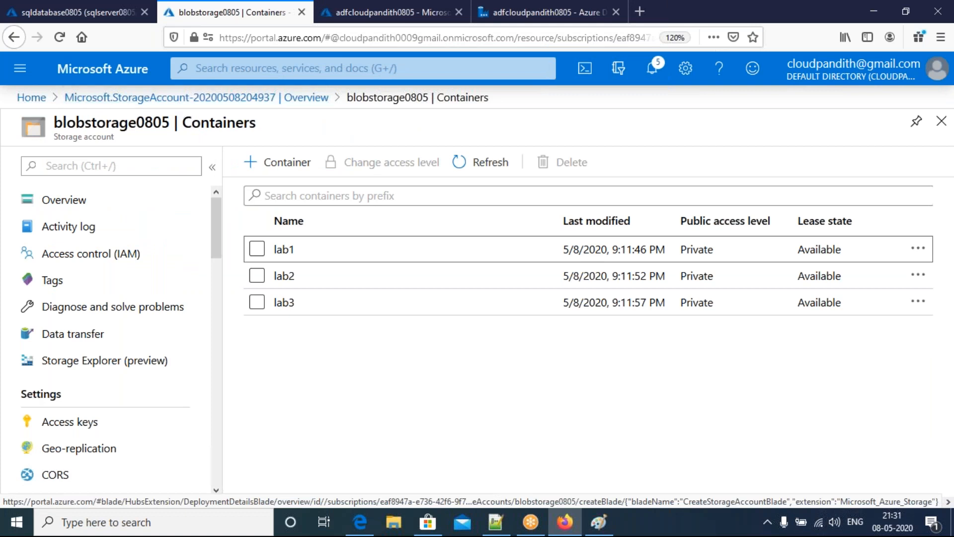
pyautogui.click(285, 277)
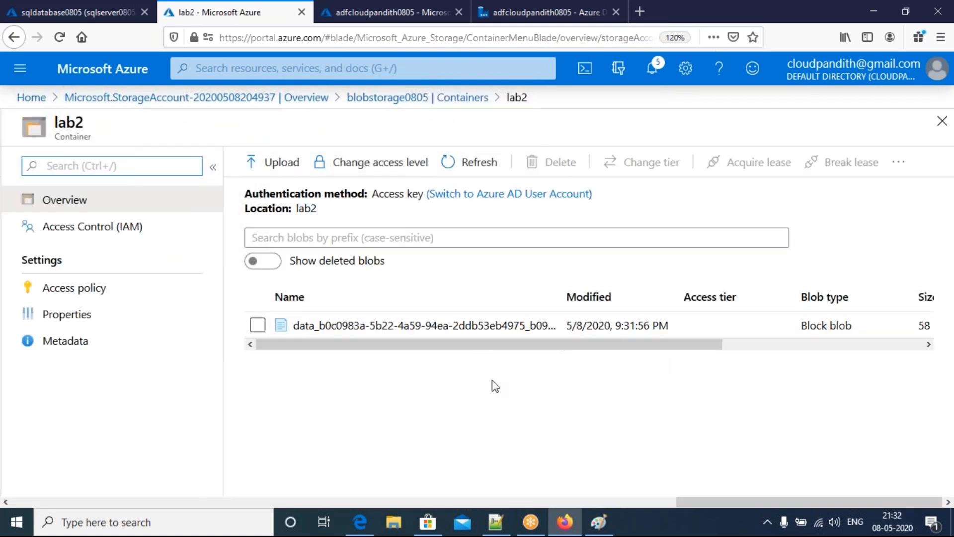
pyautogui.moveTo(617, 325); pyautogui.dragTo(636, 326)
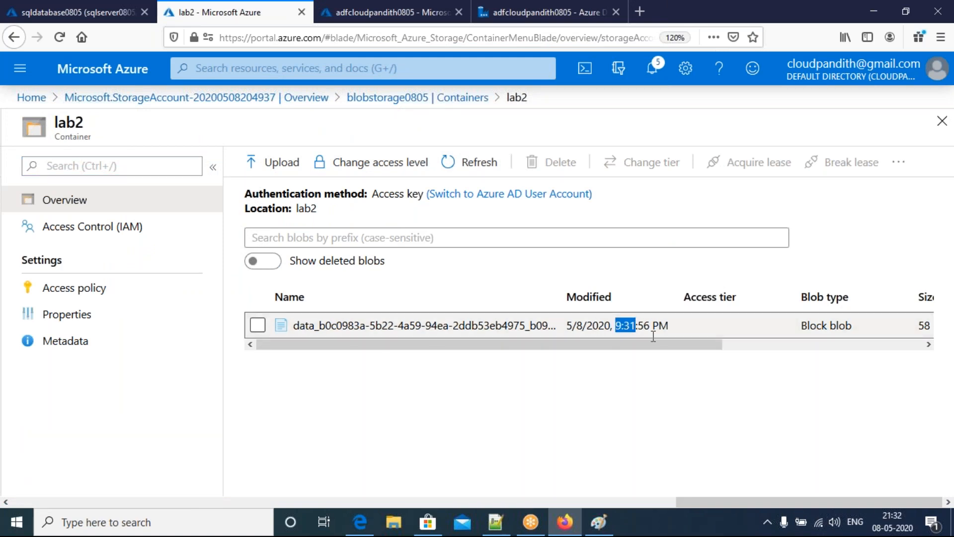
pyautogui.click(497, 327)
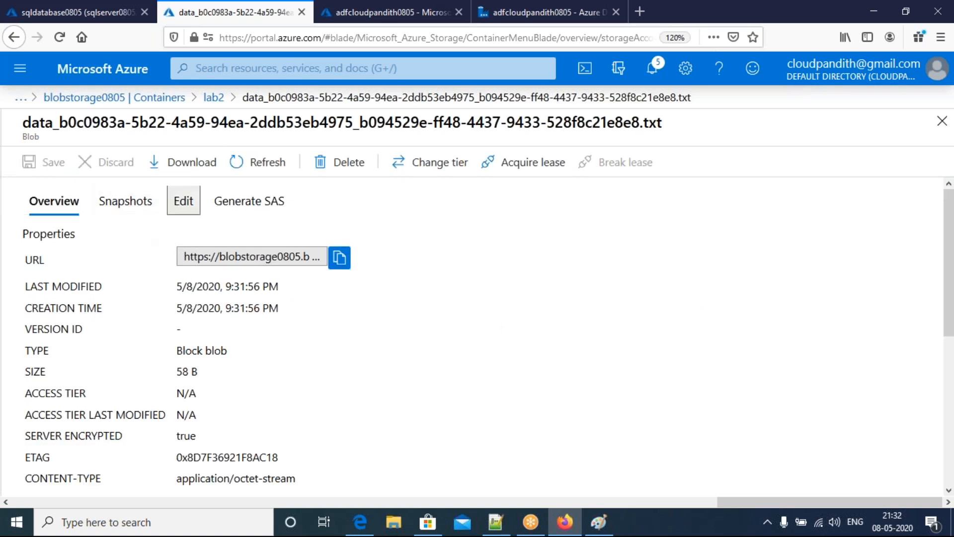
pyautogui.click(184, 201)
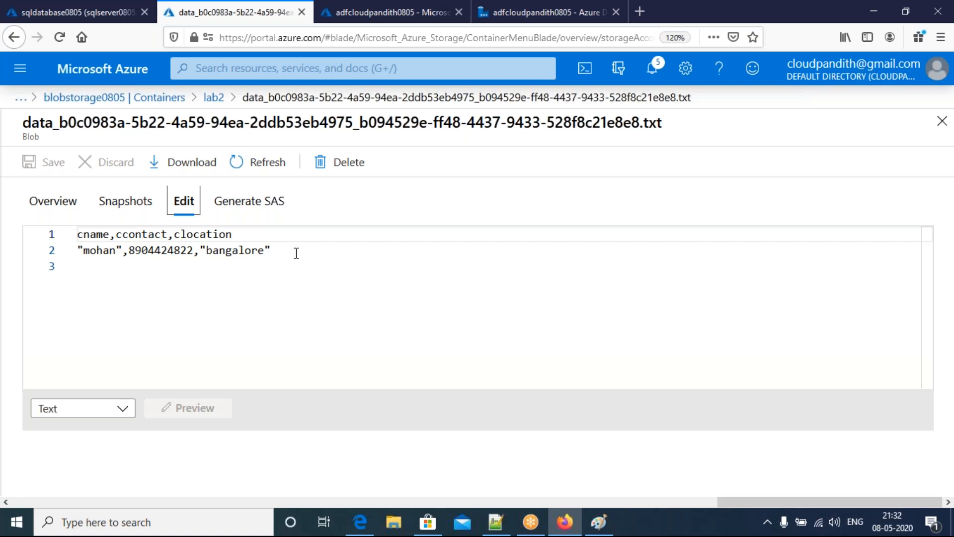
pyautogui.moveTo(296, 253); pyautogui.dragTo(116, 241)
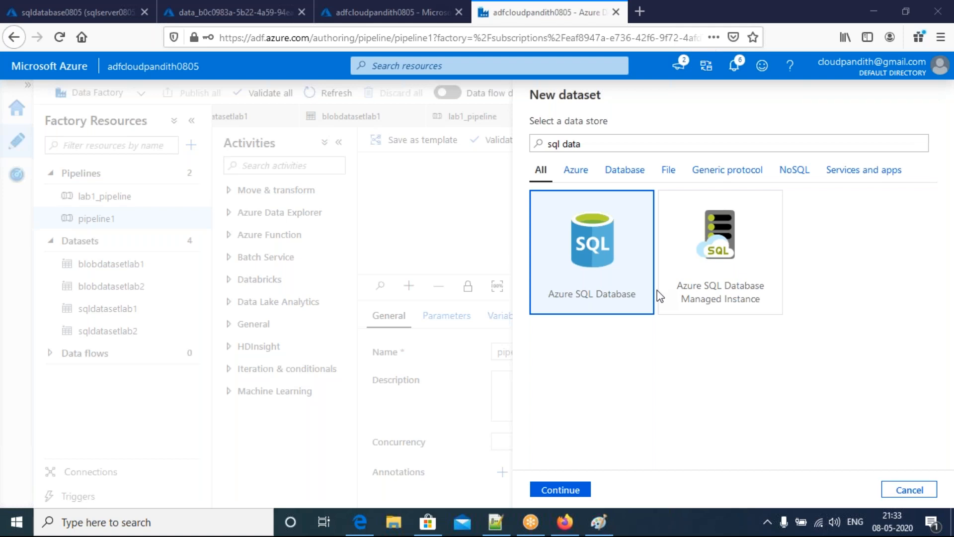
# - Continue the new dataset with the Azure SQL Database data store and name it sqldatasetlab3
pyautogui.click(576, 491)
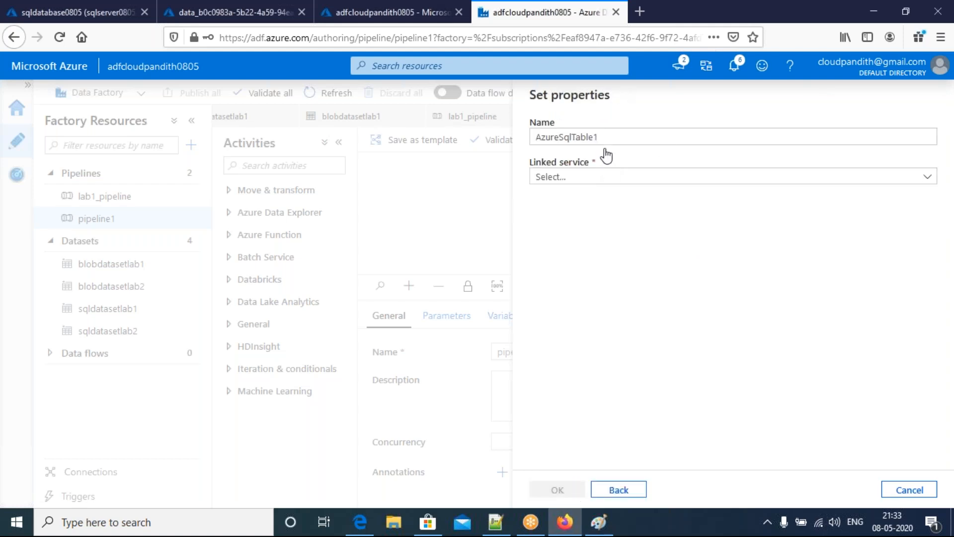
pyautogui.doubleClick(603, 135)
pyautogui.press('BackSpace')
pyautogui.write('sqlda')
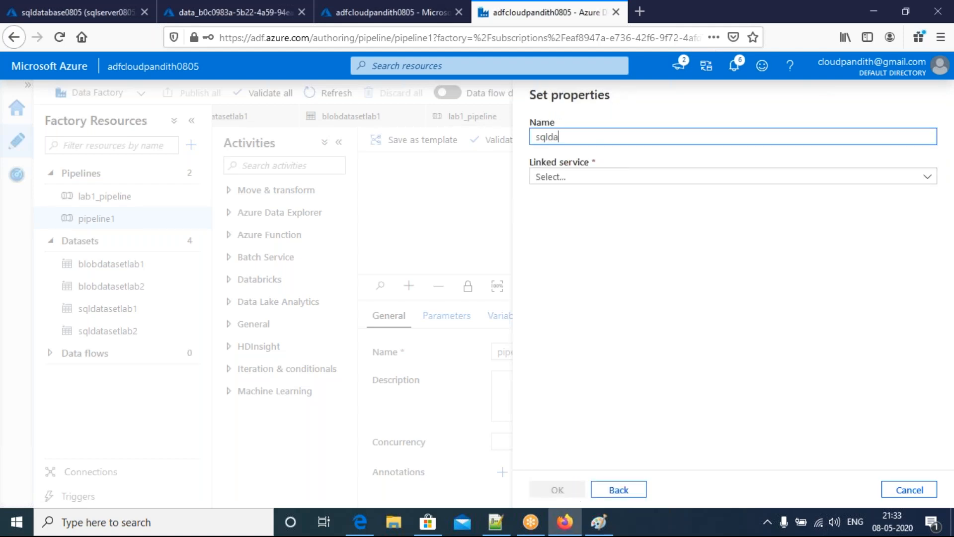
pyautogui.write('tasetlab3')
# - Link sqldatasetlab3 to sqlconnection, choose its table setting, and create the dataset
pyautogui.click(566, 178)
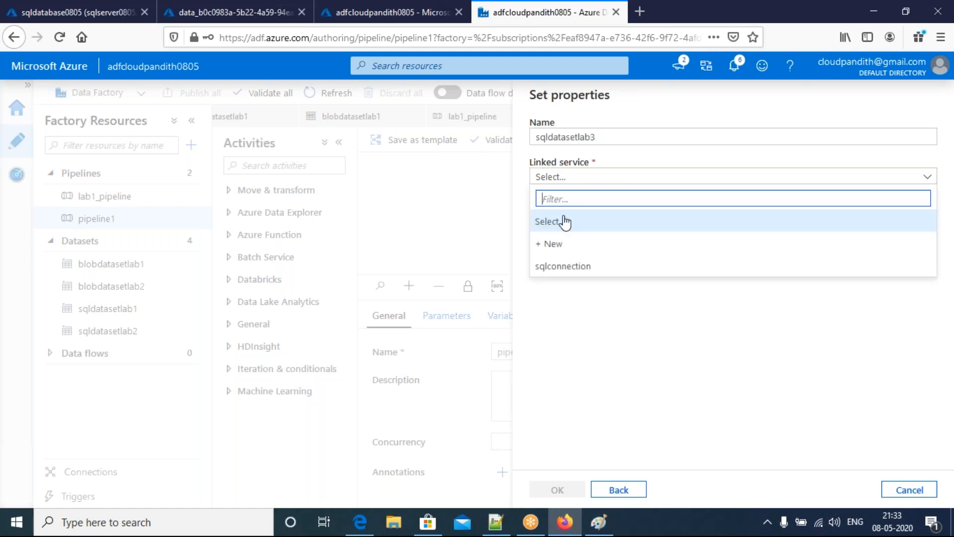
pyautogui.click(567, 271)
pyautogui.doubleClick(560, 236)
pyautogui.moveTo(594, 443); pyautogui.dragTo(598, 405)
pyautogui.click(558, 490)
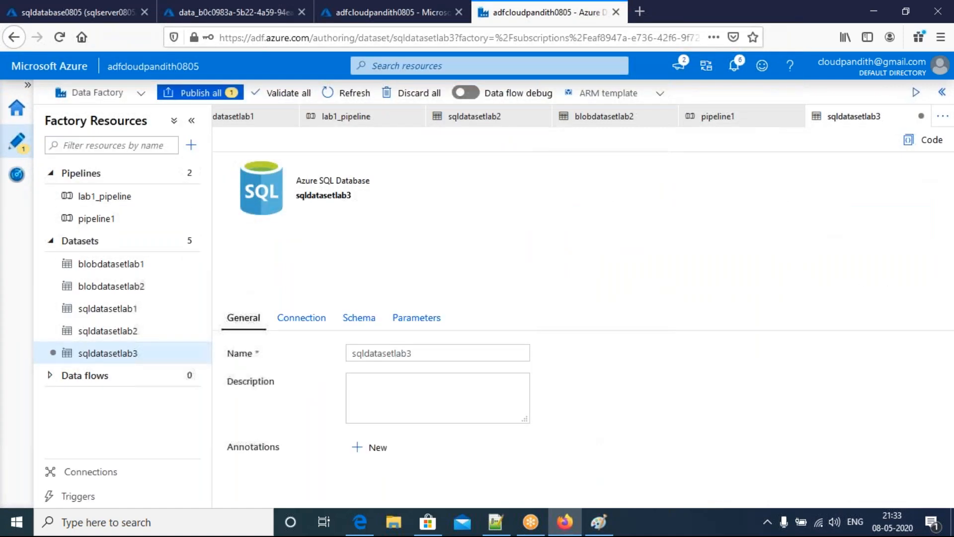
# - Start a new dataset with Azure Blob Storage as the data store and DelimitedText as the format
pyautogui.click(189, 240)
pyautogui.click(217, 256)
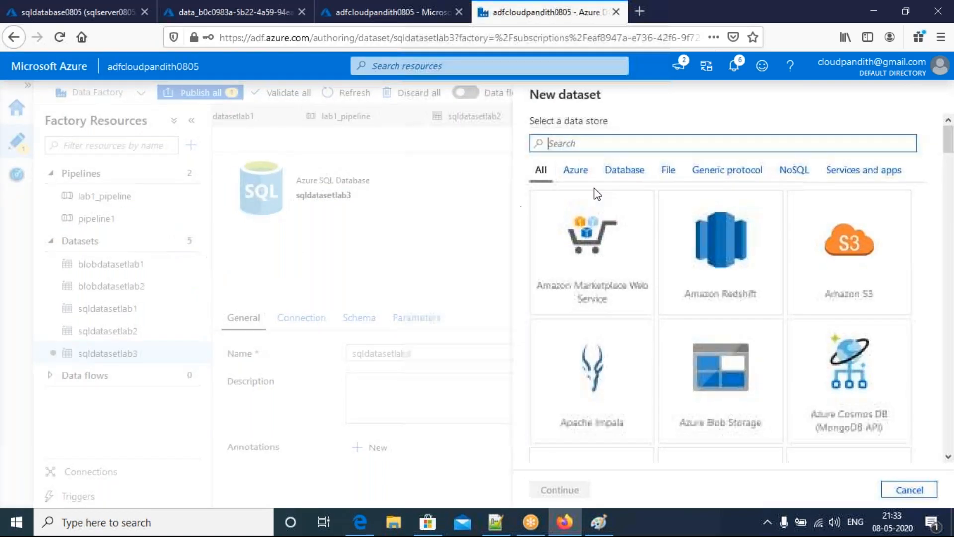
pyautogui.click(706, 433)
pyautogui.click(560, 497)
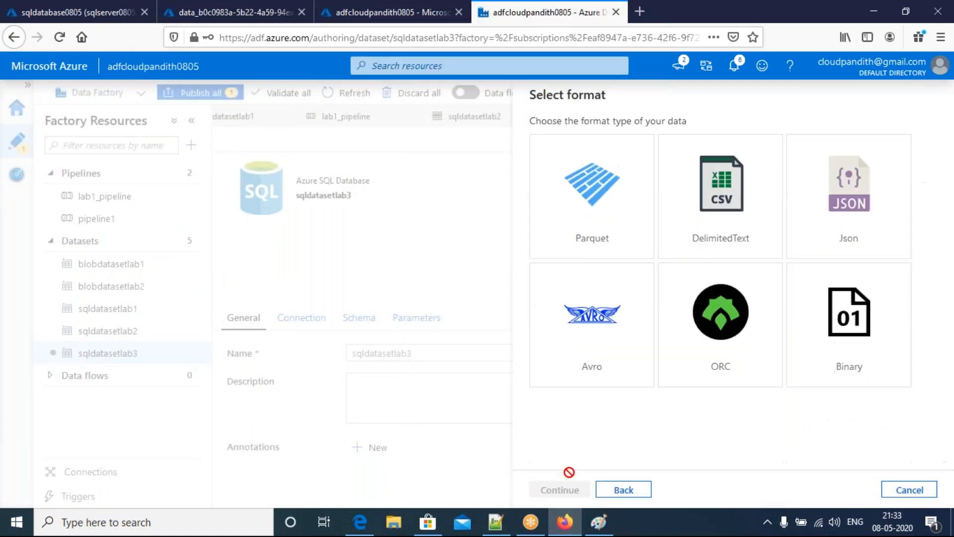
pyautogui.click(700, 188)
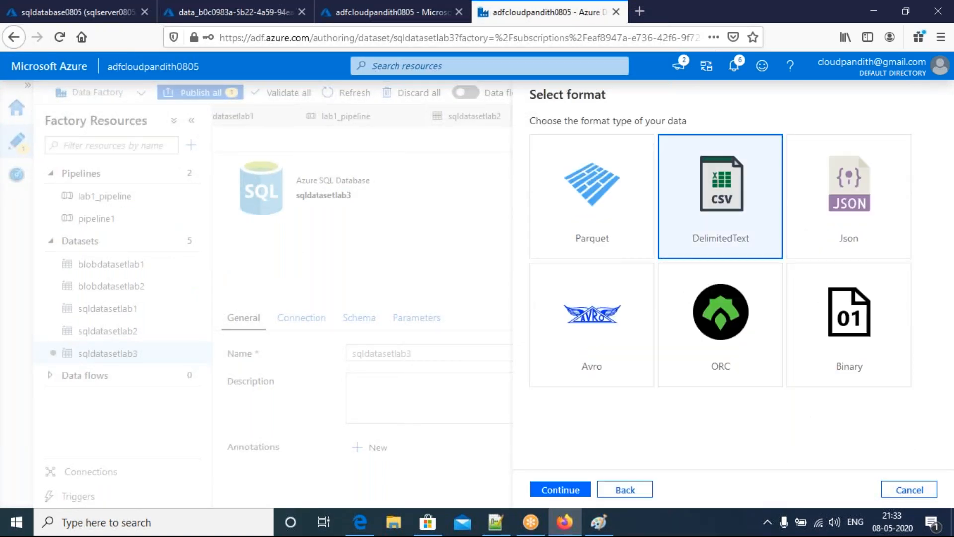
pyautogui.click(552, 494)
# - Name the new dataset blobdatasetlab3 and link it to the blobconnection linked service
pyautogui.doubleClick(630, 139)
pyautogui.press('BackSpace')
pyautogui.write('blob')
pyautogui.write('da')
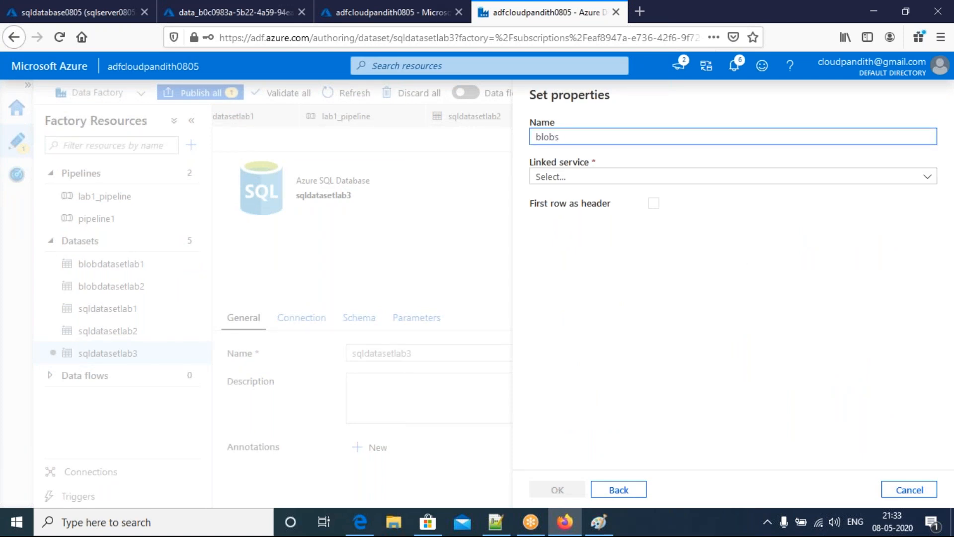
pyautogui.write('tasetlab3')
pyautogui.click(554, 176)
pyautogui.click(585, 261)
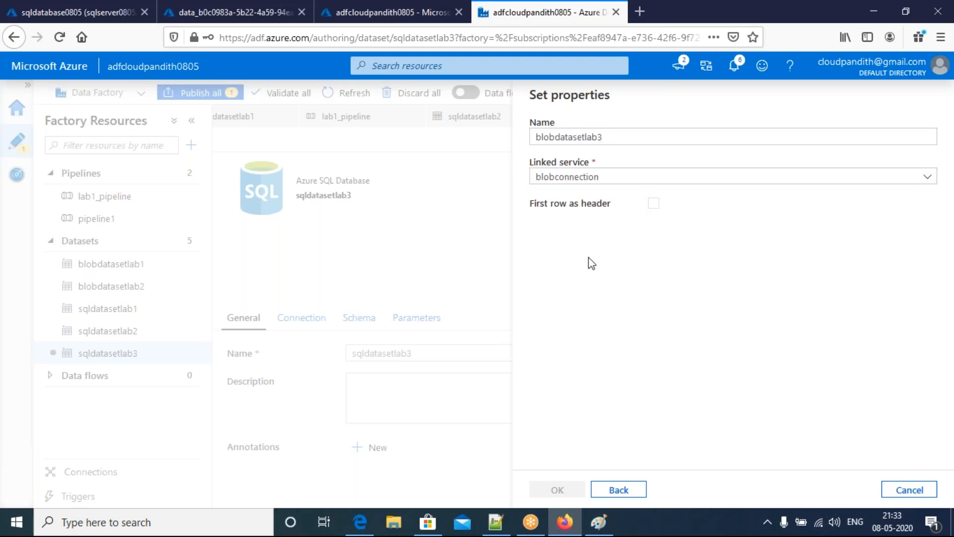
# - Set the dataset's file path to the lab3 container, treat the first row as header, and create the dataset
pyautogui.click(900, 231)
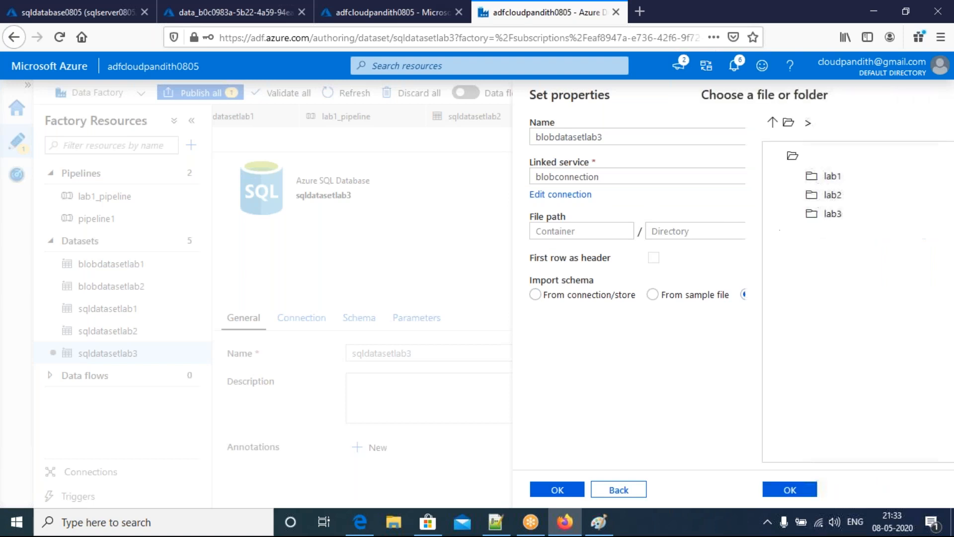
pyautogui.click(613, 213)
pyautogui.click(572, 491)
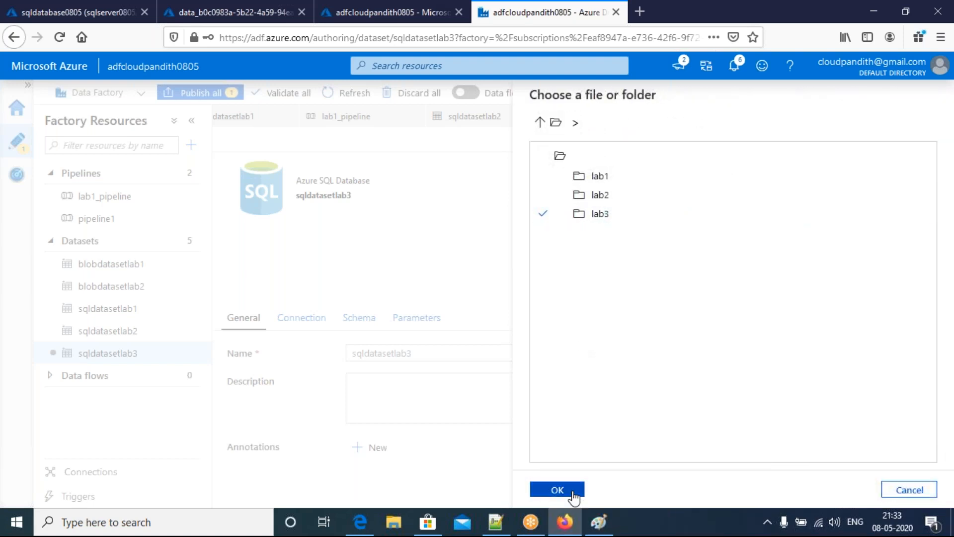
pyautogui.click(654, 258)
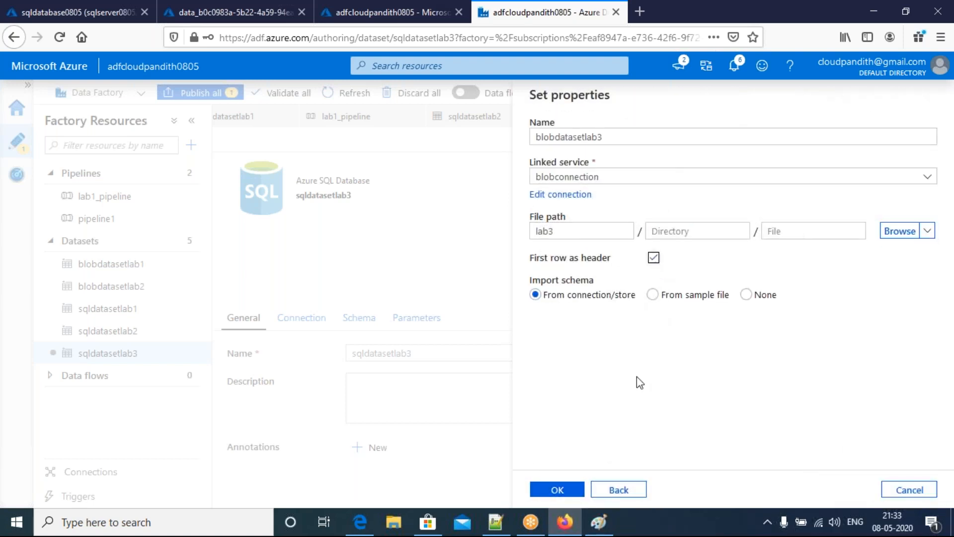
pyautogui.click(564, 489)
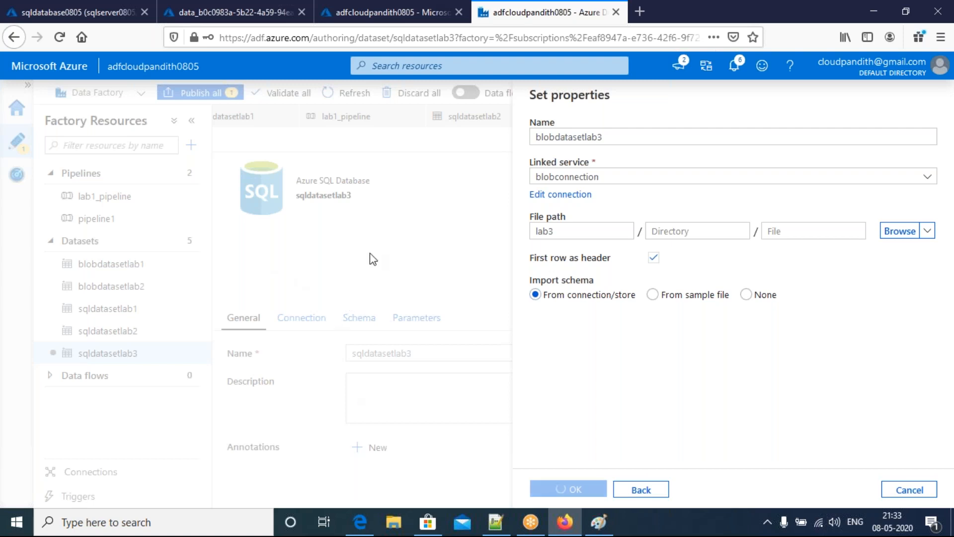
# - Create a new pipeline and add a Copy data activity to its canvas
pyautogui.click(192, 148)
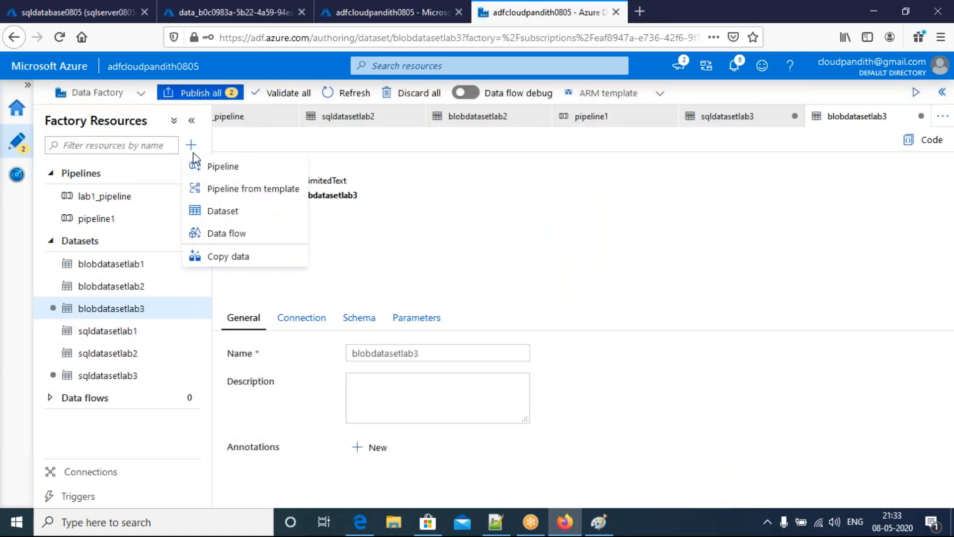
pyautogui.click(223, 165)
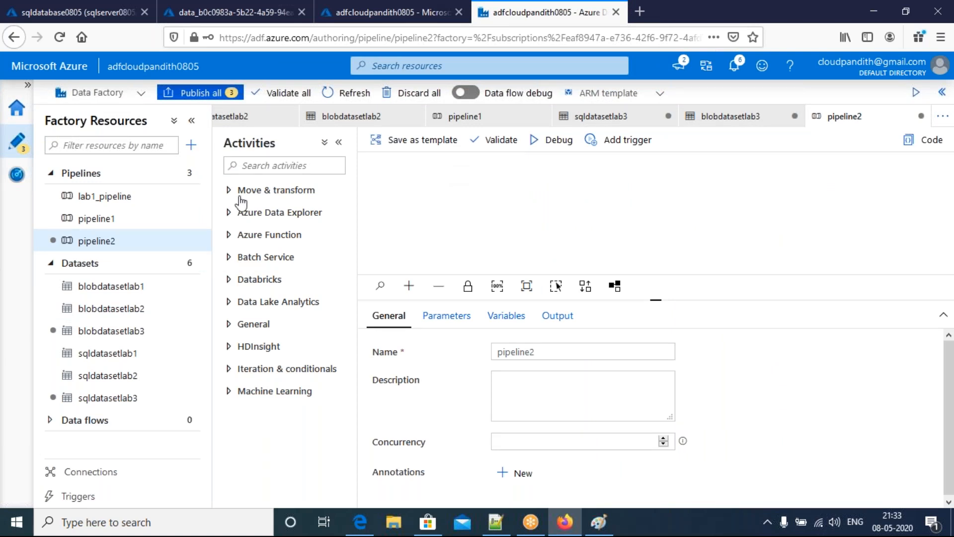
pyautogui.click(259, 190)
pyautogui.moveTo(263, 216); pyautogui.dragTo(456, 214)
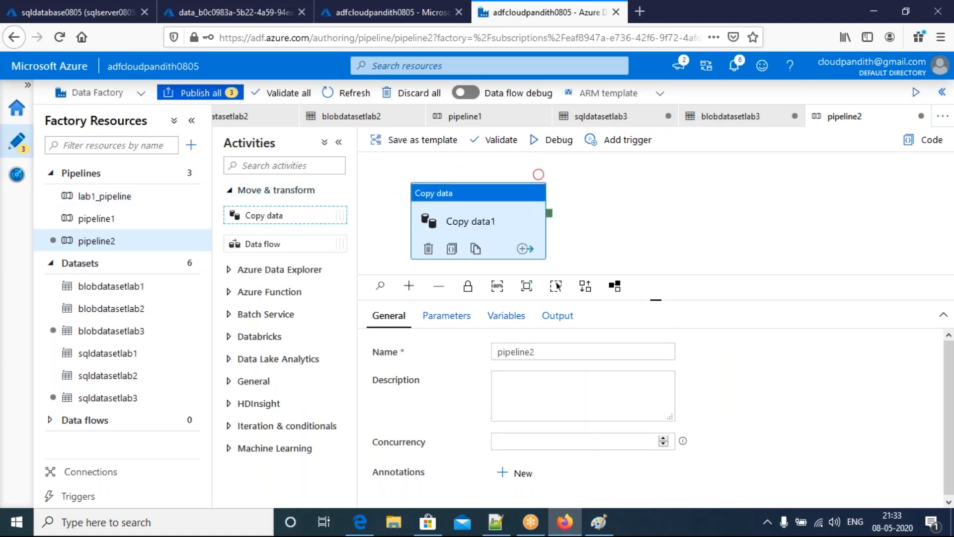
# - Set the copy activity's source dataset to sqldatasetlab3 and its sink dataset to blobdatasetlab3
pyautogui.click(442, 322)
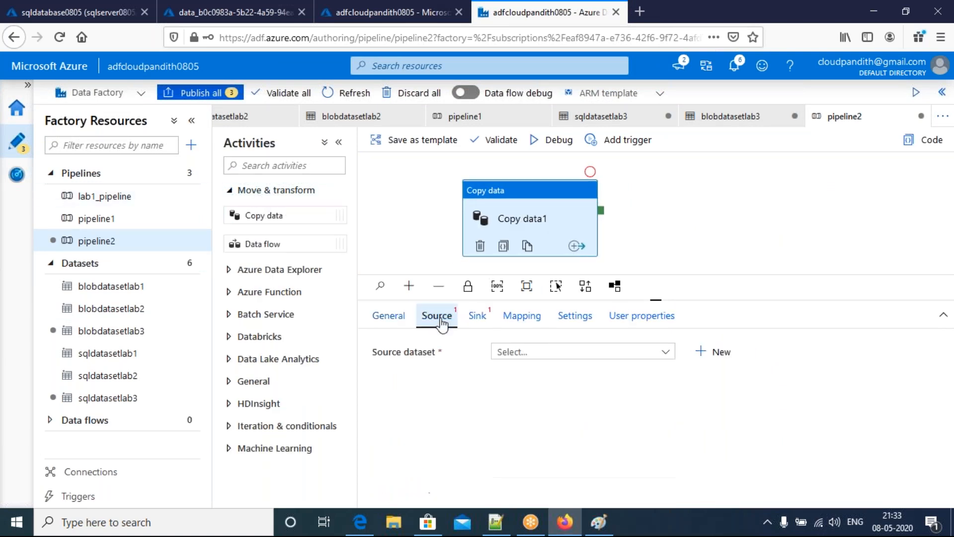
pyautogui.click(535, 353)
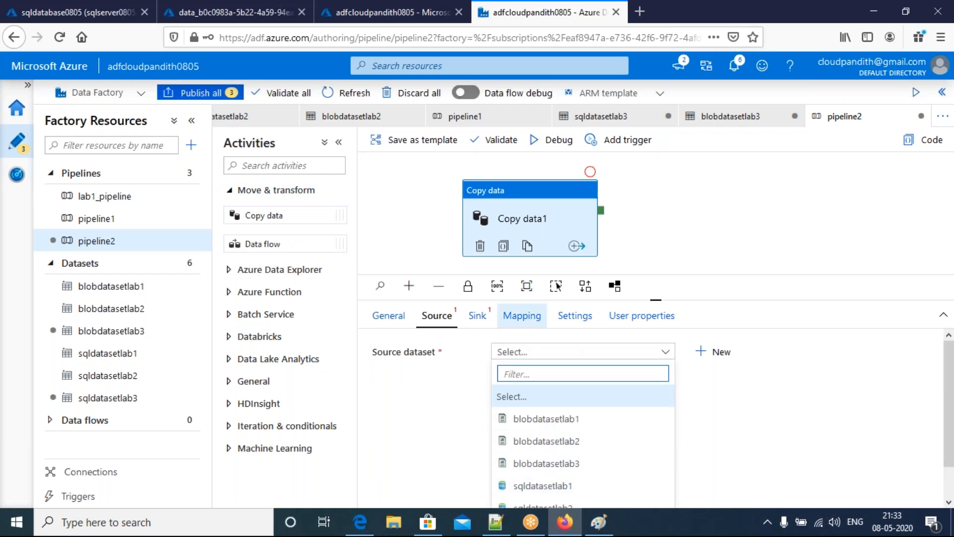
pyautogui.write('sqld')
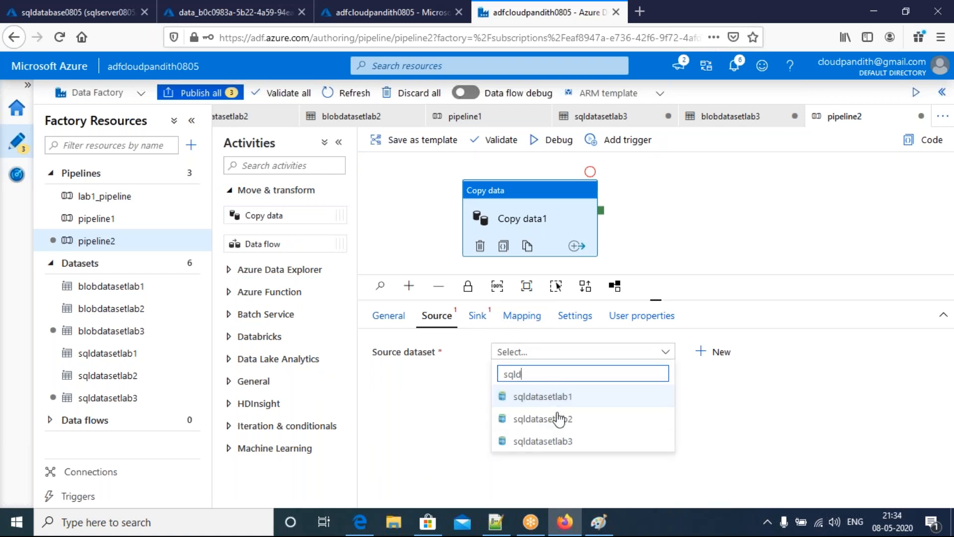
pyautogui.click(558, 441)
pyautogui.click(477, 315)
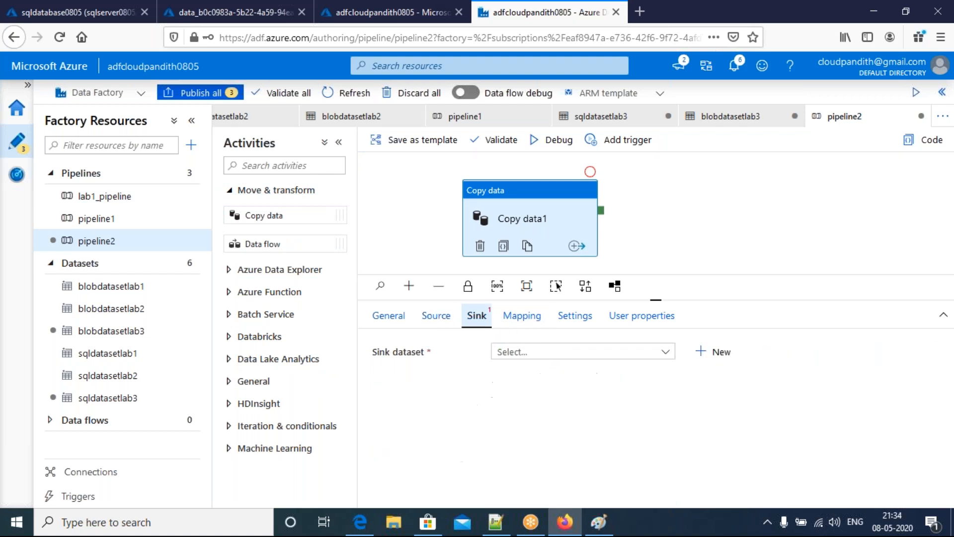
pyautogui.click(532, 354)
pyautogui.click(535, 472)
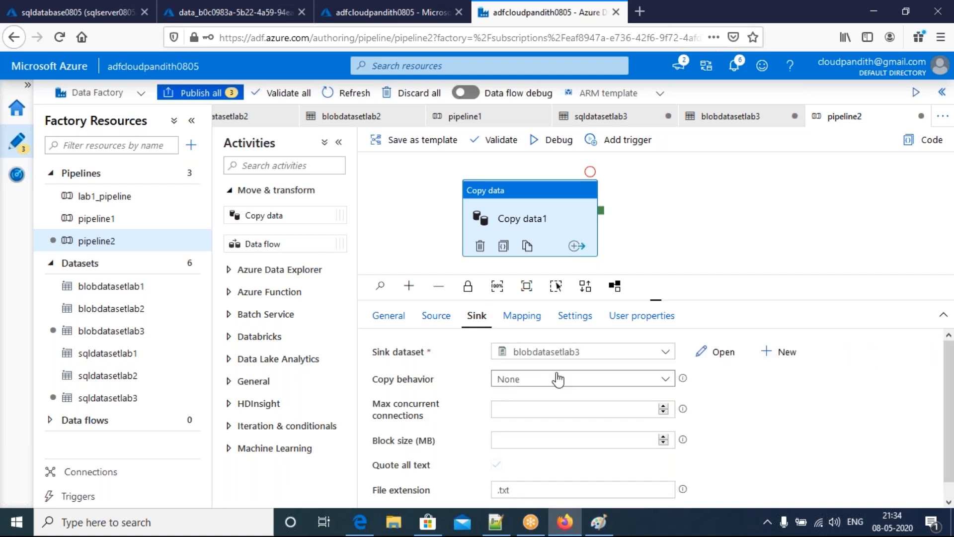
# - Make the copy source use a stored procedure and choose [dbo].[candidate_usp3]
pyautogui.click(444, 322)
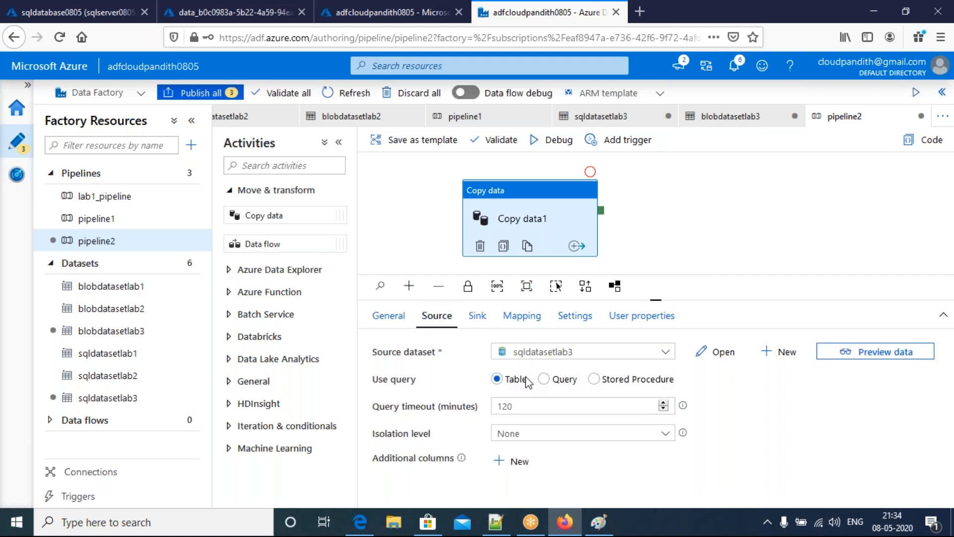
pyautogui.click(544, 381)
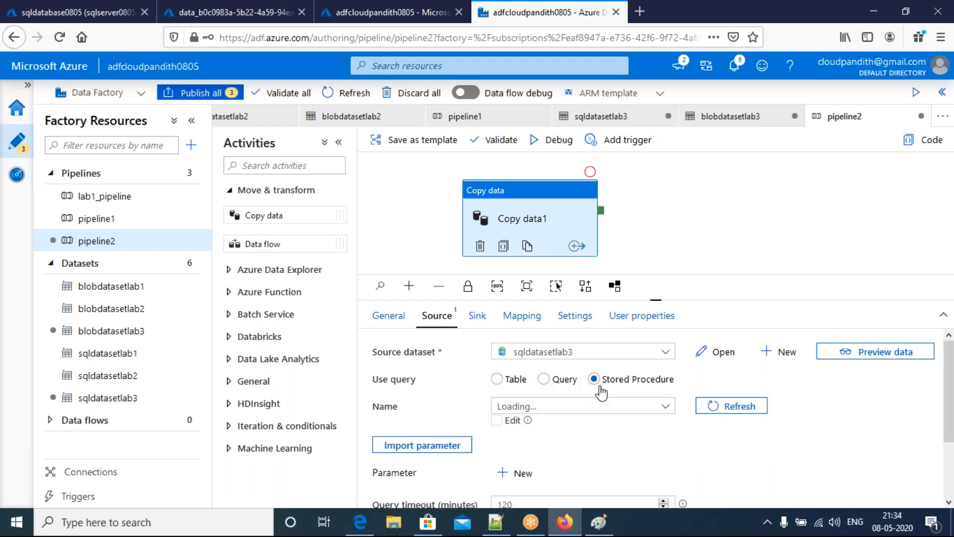
pyautogui.click(607, 413)
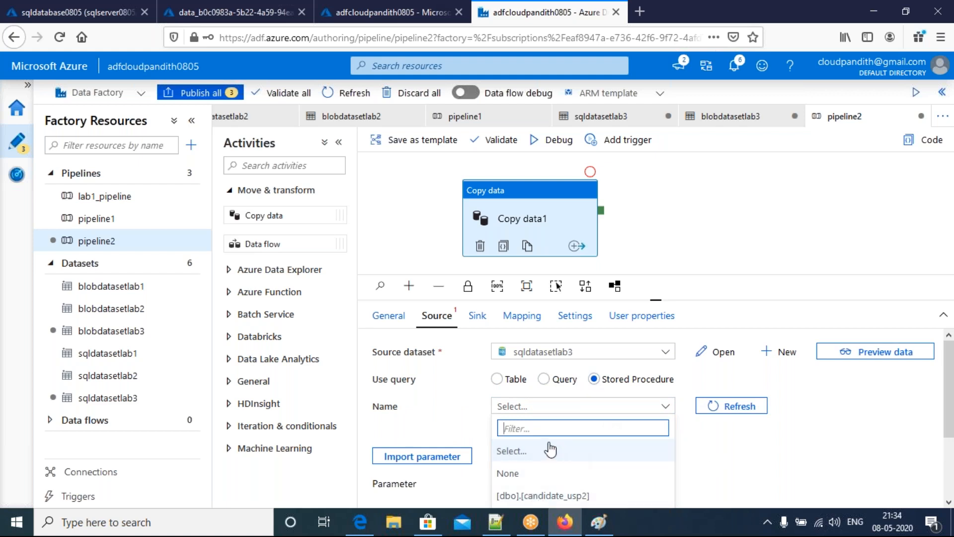
pyautogui.write('sq;')
pyautogui.press('BackSpace')
pyautogui.press('BackSpace')
pyautogui.press('BackSpace')
pyautogui.write('can')
pyautogui.press('BackSpace')
pyautogui.write('3')
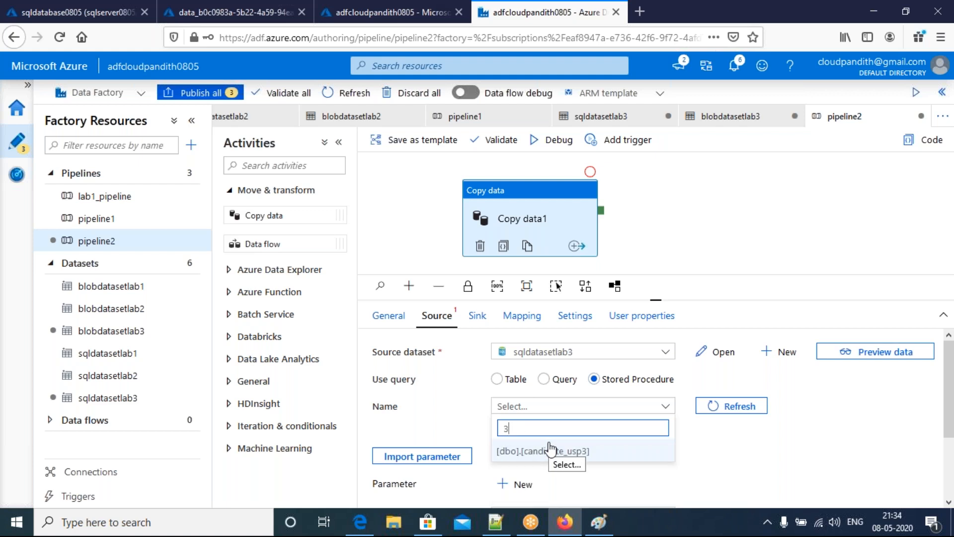
pyautogui.click(550, 450)
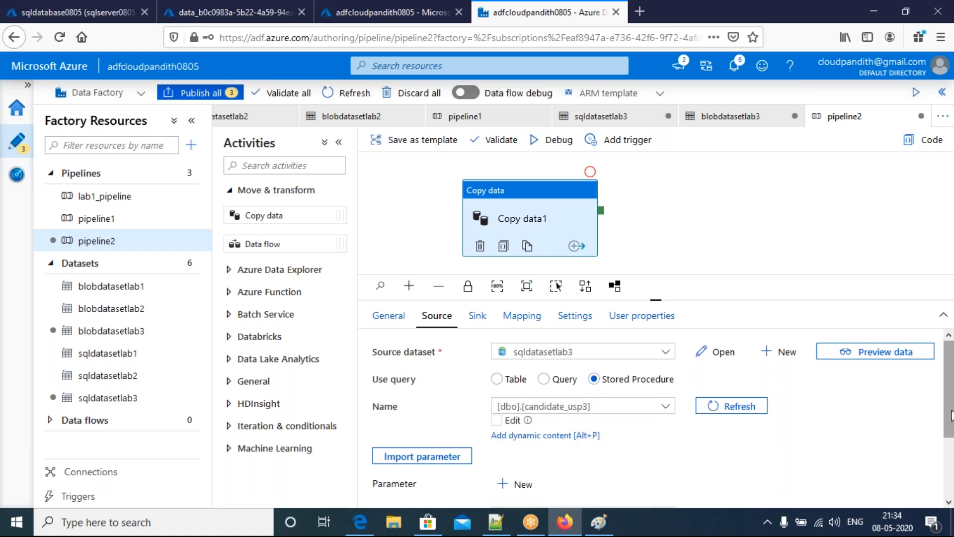
# - Import the stored procedure's parameter and give p1 a candidate's name in double quotes as its value
pyautogui.scroll(-2, 950, 481)
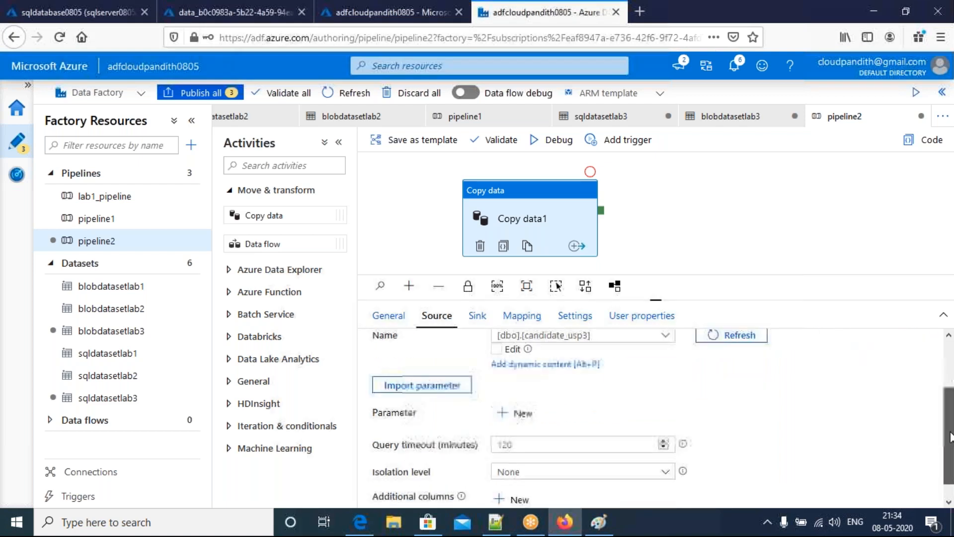
pyautogui.click(398, 387)
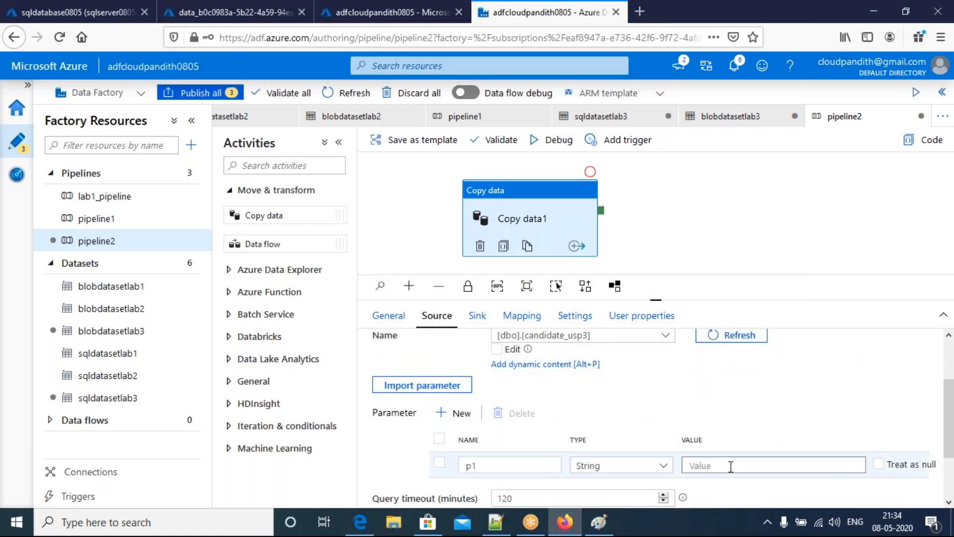
pyautogui.click(731, 466)
pyautogui.write('"rama')
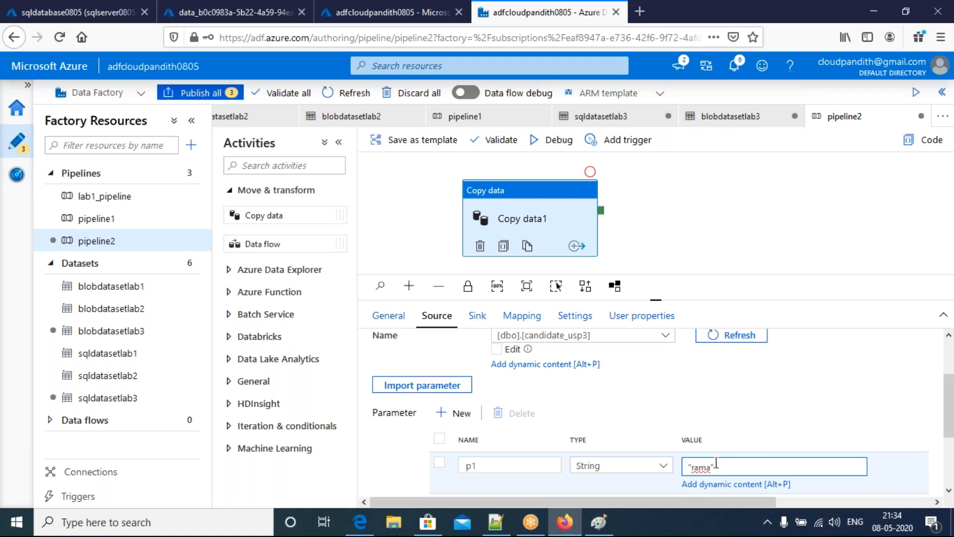
pyautogui.click(665, 412)
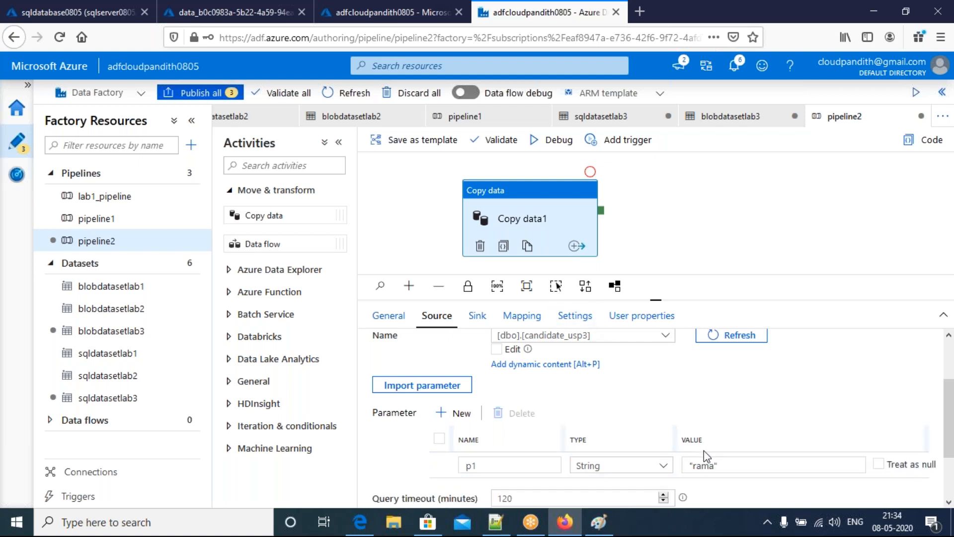
# - Replace the value of parameter p1 with a different candidate's name in double quotes
pyautogui.click(722, 463)
pyautogui.press('BackSpace')
pyautogui.press('BackSpace')
pyautogui.press('BackSpace')
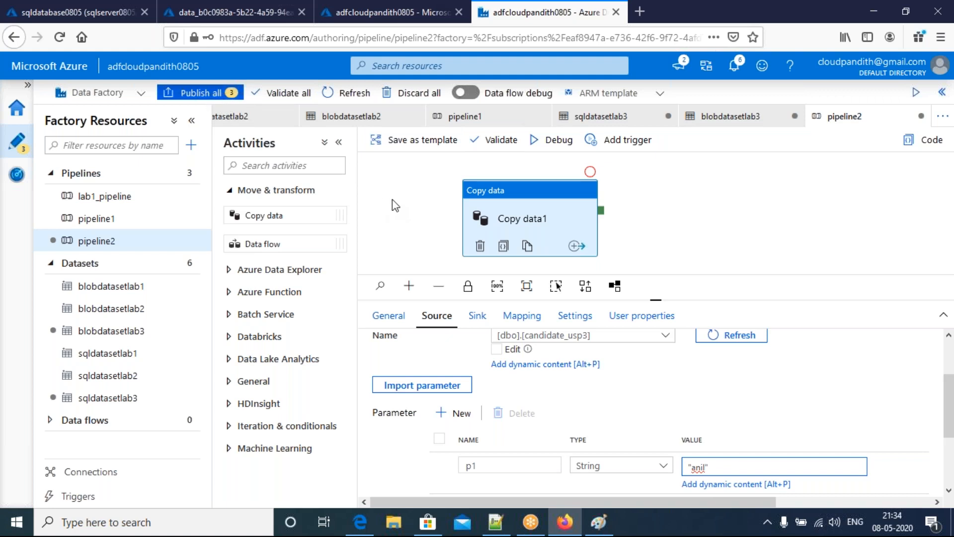
# - Debug pipeline2 and examine the run details of its Copy data1 activity
pyautogui.click(557, 144)
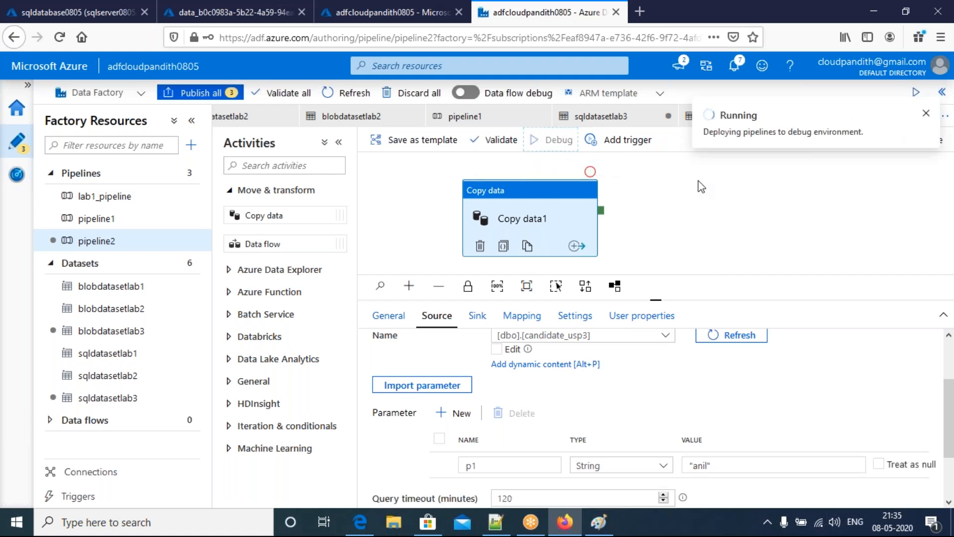
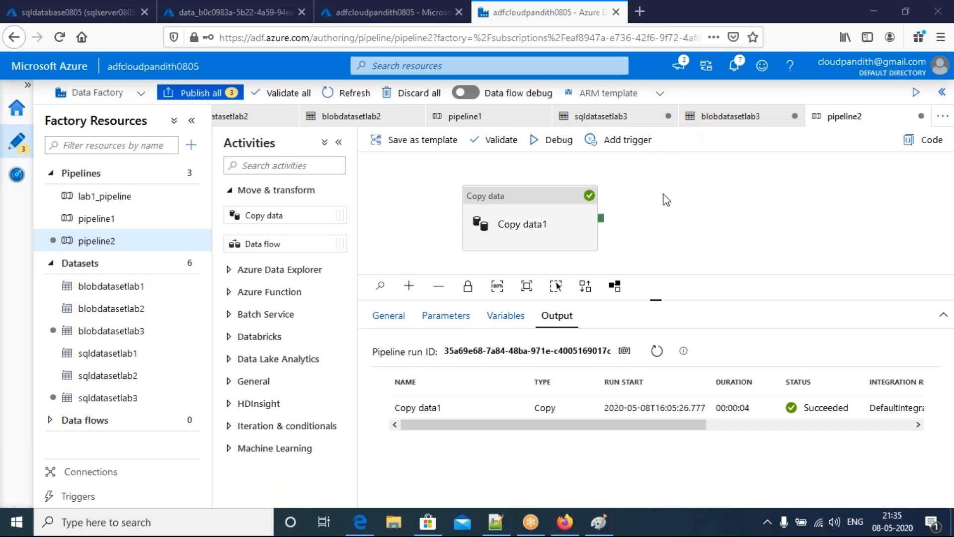
pyautogui.moveTo(624, 426); pyautogui.dragTo(534, 432)
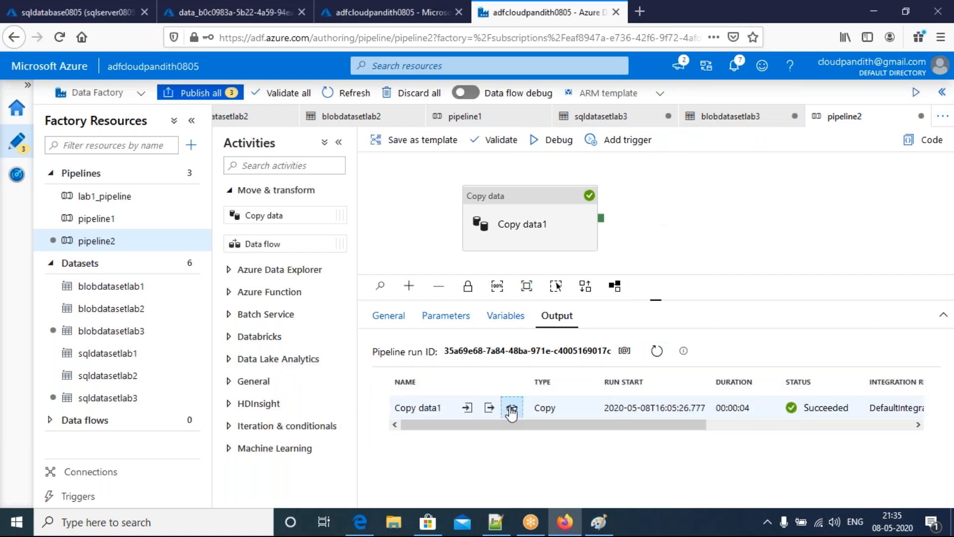
pyautogui.click(511, 407)
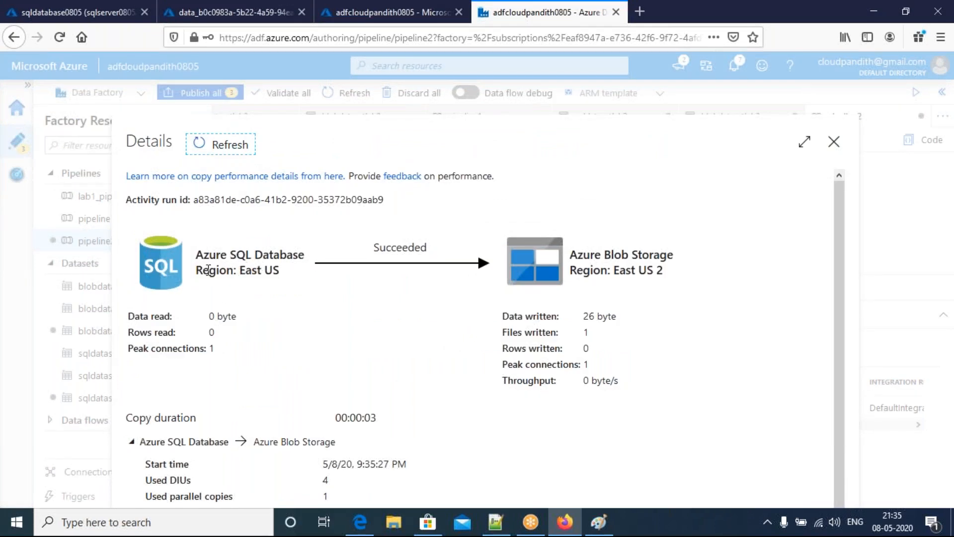
pyautogui.click(834, 142)
# - Switch to the blobstorage0805 browser tab and open the output blob in the lab3 container to examine its properties
pyautogui.click(246, 20)
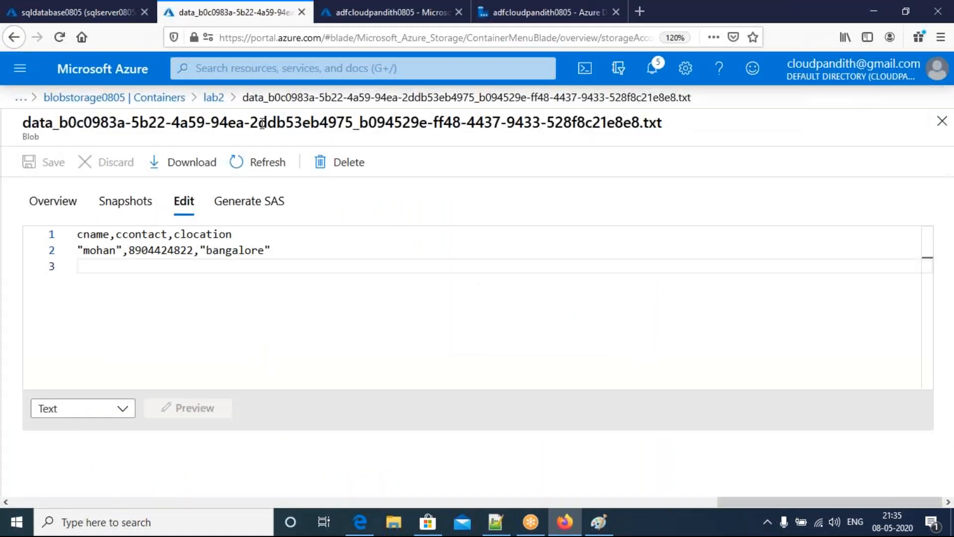
pyautogui.click(213, 96)
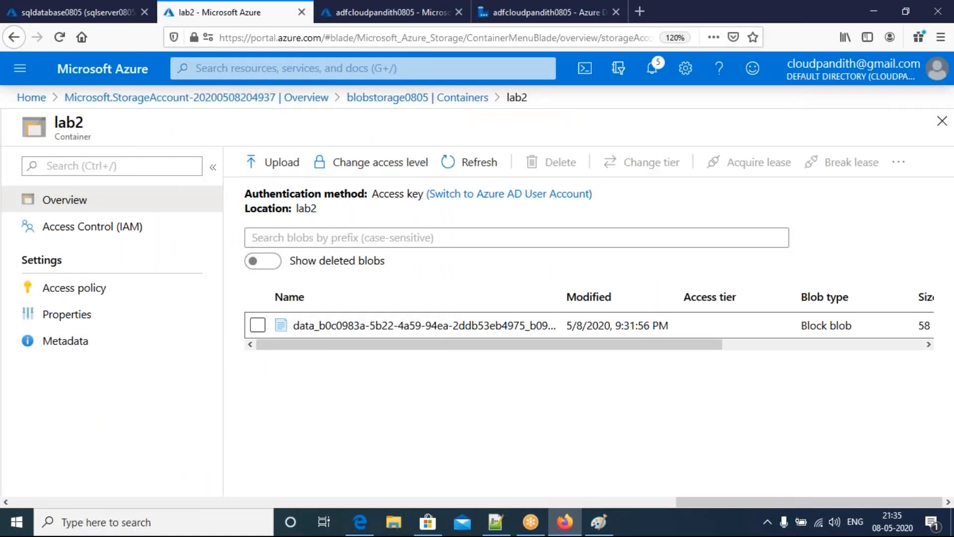
pyautogui.click(385, 98)
pyautogui.click(311, 303)
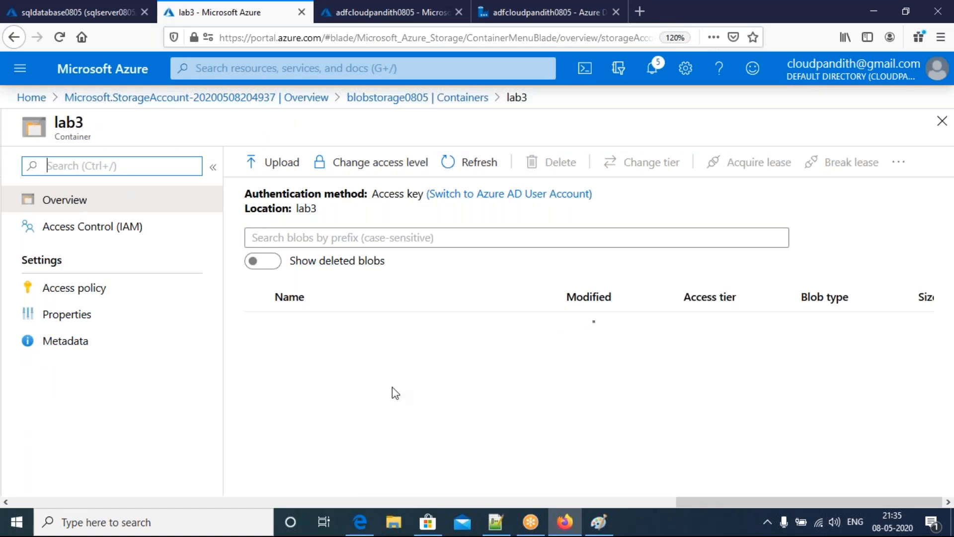
pyautogui.click(396, 328)
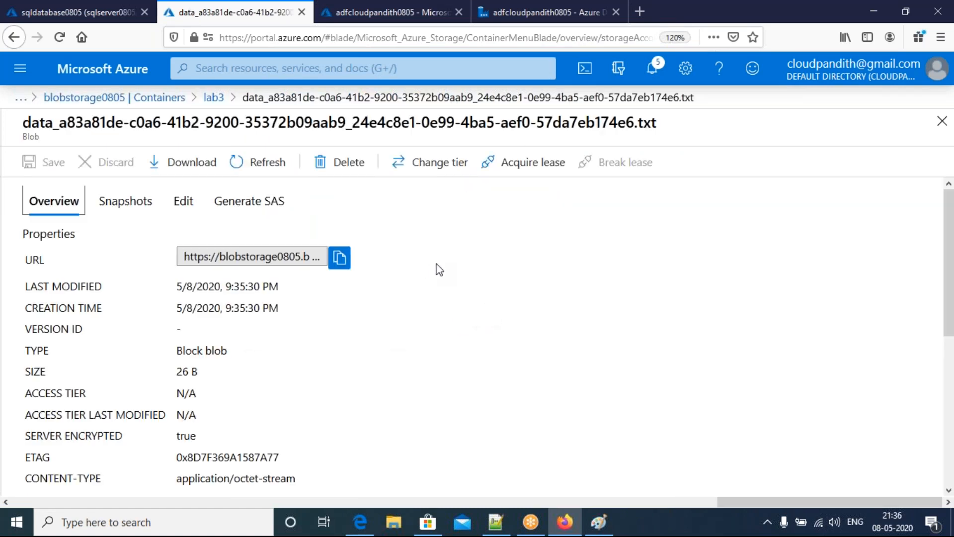
# - Display the text content of the output blob in the editor and examine its rows
pyautogui.click(184, 201)
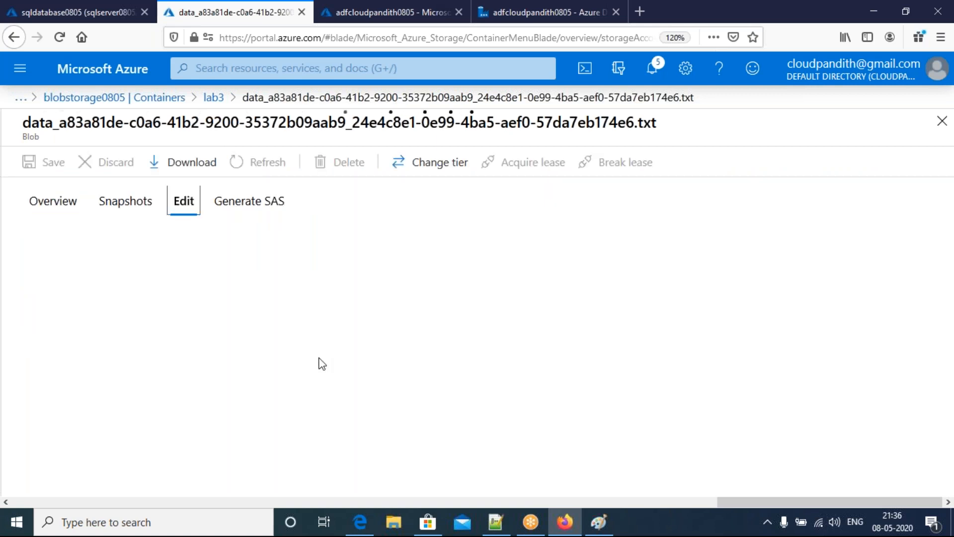
pyautogui.moveTo(244, 242); pyautogui.dragTo(76, 237)
pyautogui.click(259, 279)
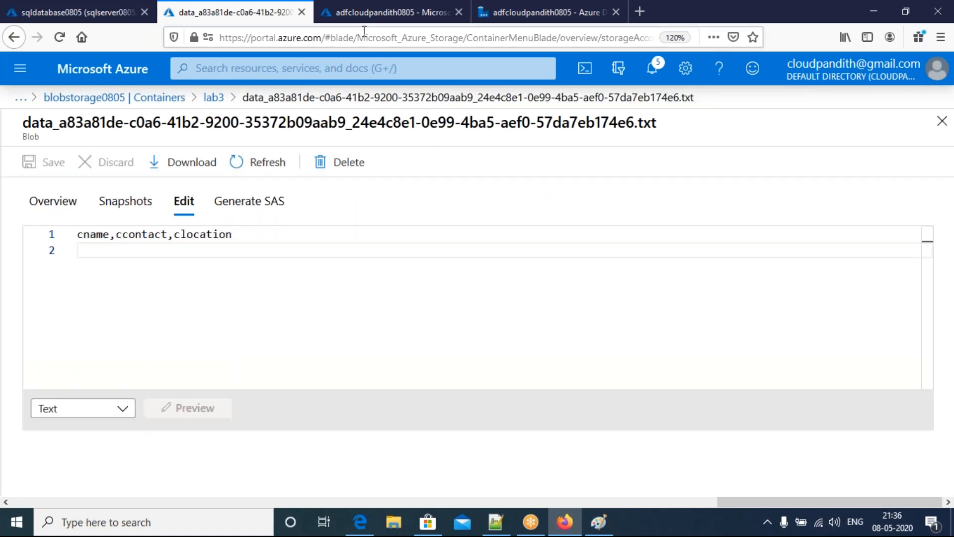
# - Switch to the Azure Data Factory browser tab and examine the p1 value in the Copy data1 run's input details
pyautogui.click(378, 12)
pyautogui.click(587, 13)
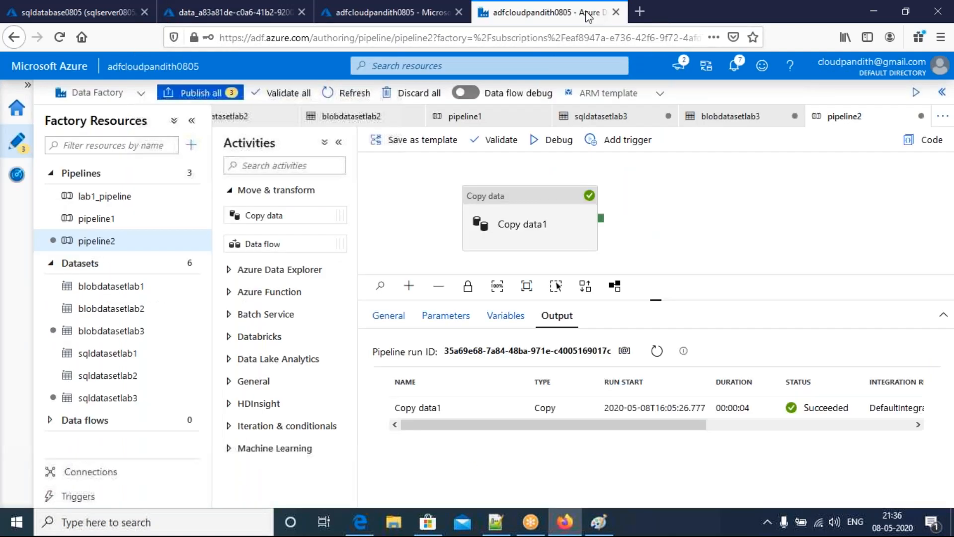
pyautogui.click(468, 409)
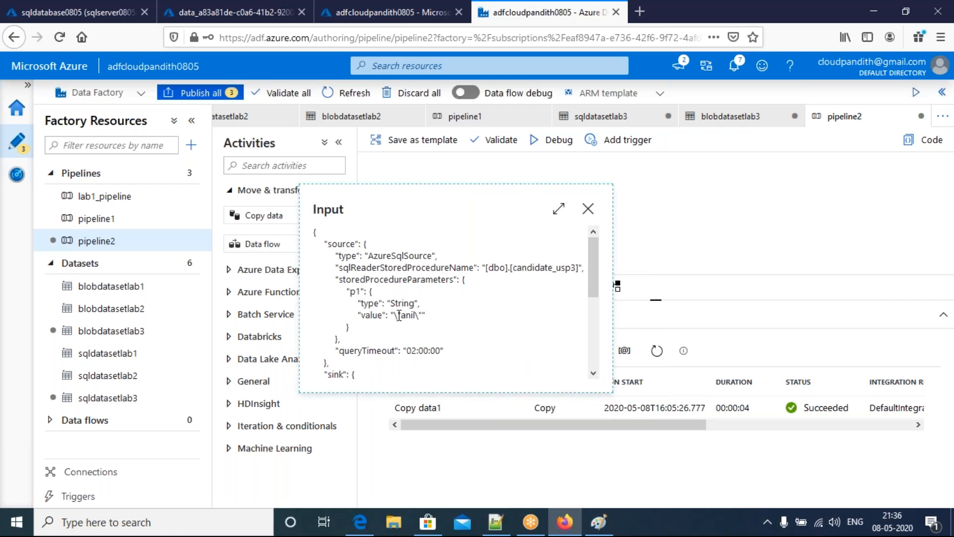
pyautogui.moveTo(399, 315); pyautogui.dragTo(415, 314)
pyautogui.click(588, 208)
# - Replace the value of parameter p1 in Copy data1's source with the candidate's name without quotation marks and debug pipeline2
pyautogui.click(561, 232)
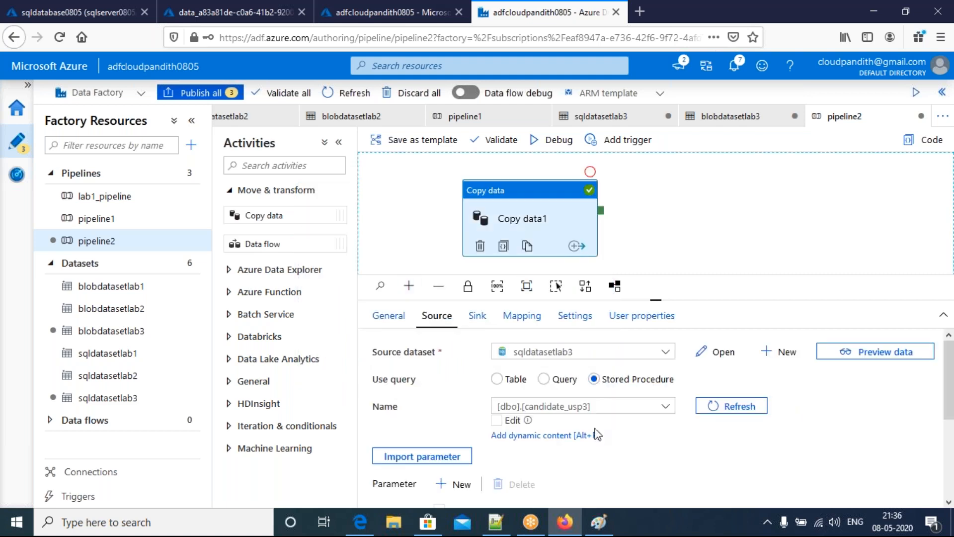
pyautogui.scroll(-2, 925, 417)
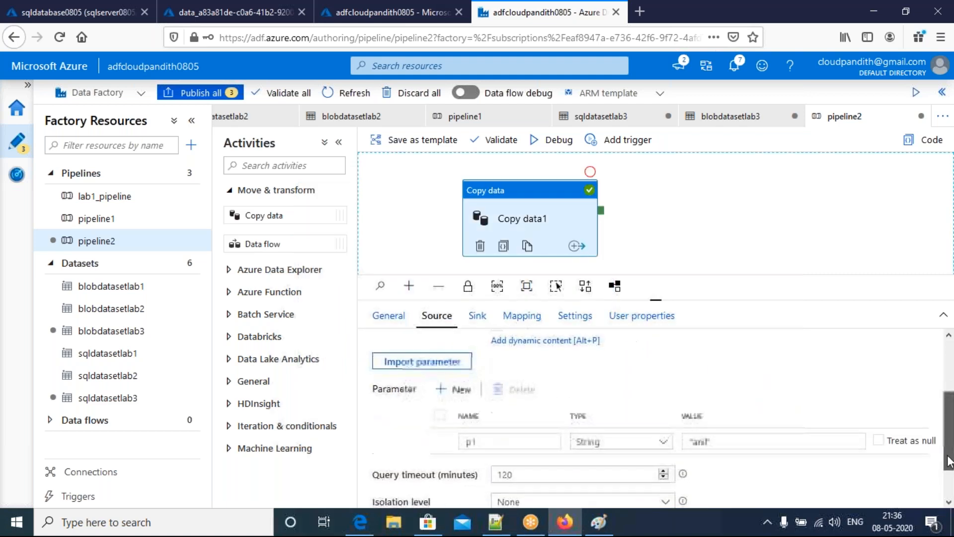
pyautogui.click(737, 441)
pyautogui.hotkey('ctrl', 'a')
pyautogui.press('BackSpace')
pyautogui.write('an')
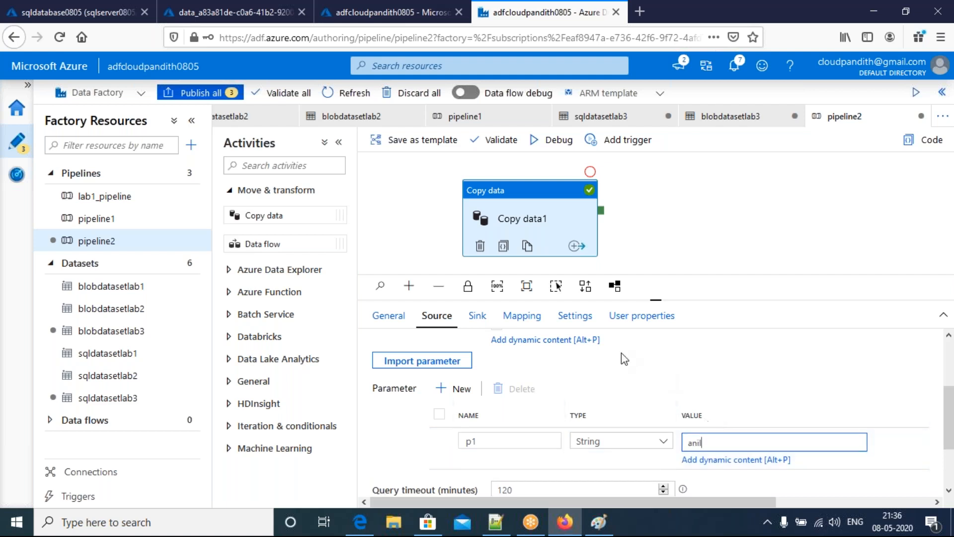
pyautogui.click(622, 354)
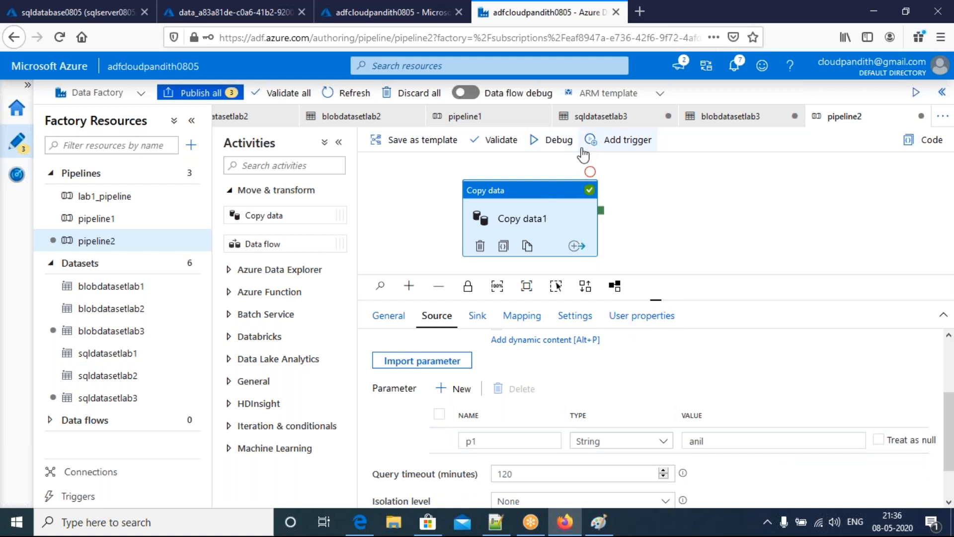
pyautogui.click(554, 139)
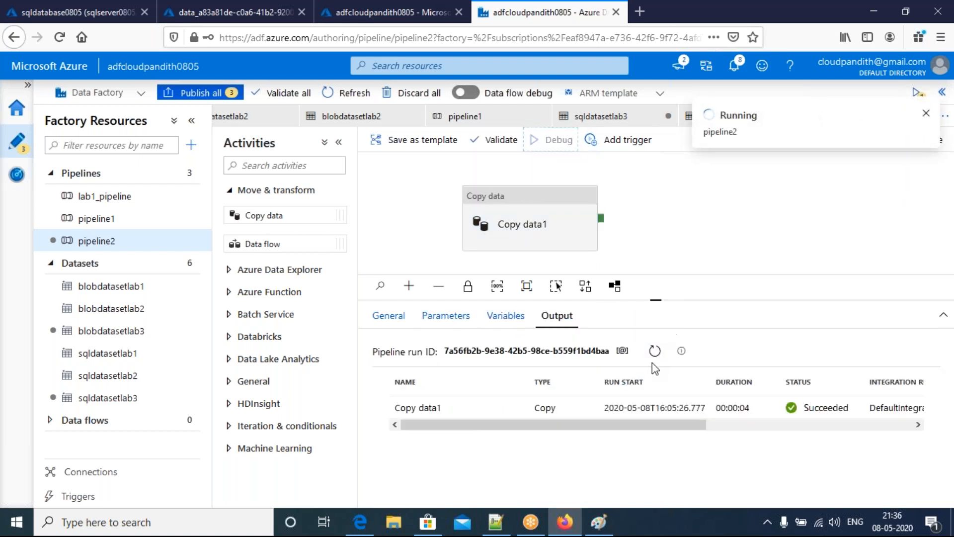
pyautogui.click(654, 351)
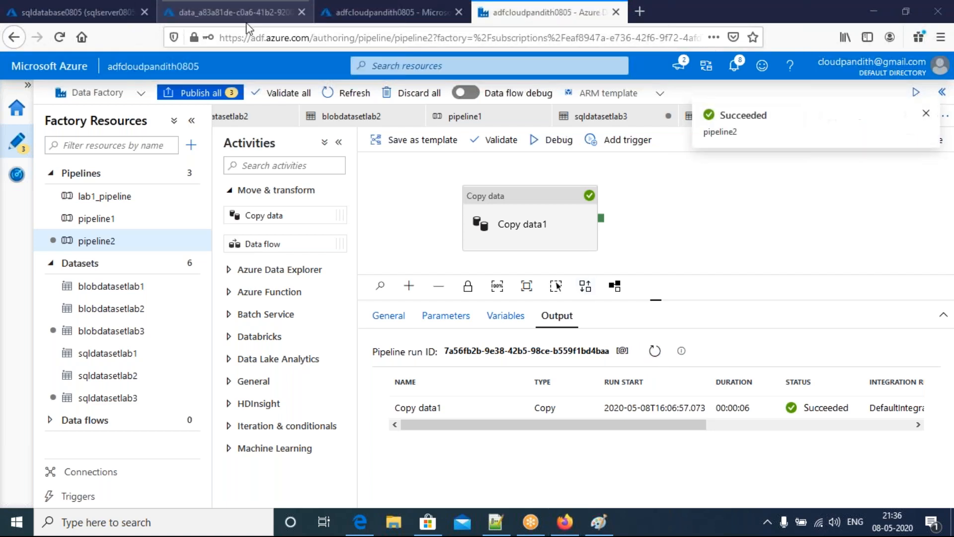
# - Switch to the blob storage browser tab, open the newest output blob in the refreshed lab3 container and examine its text content
pyautogui.click(241, 8)
pyautogui.click(214, 99)
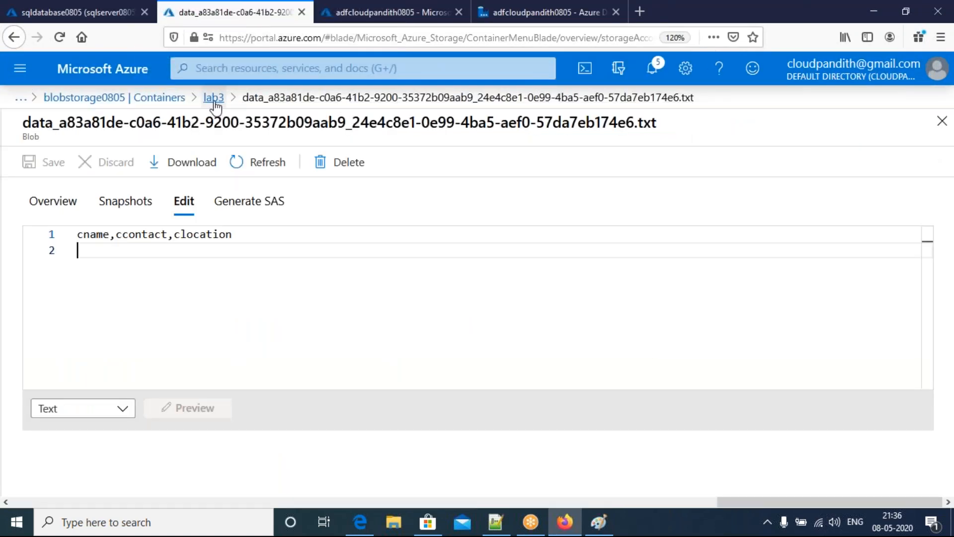
pyautogui.click(500, 171)
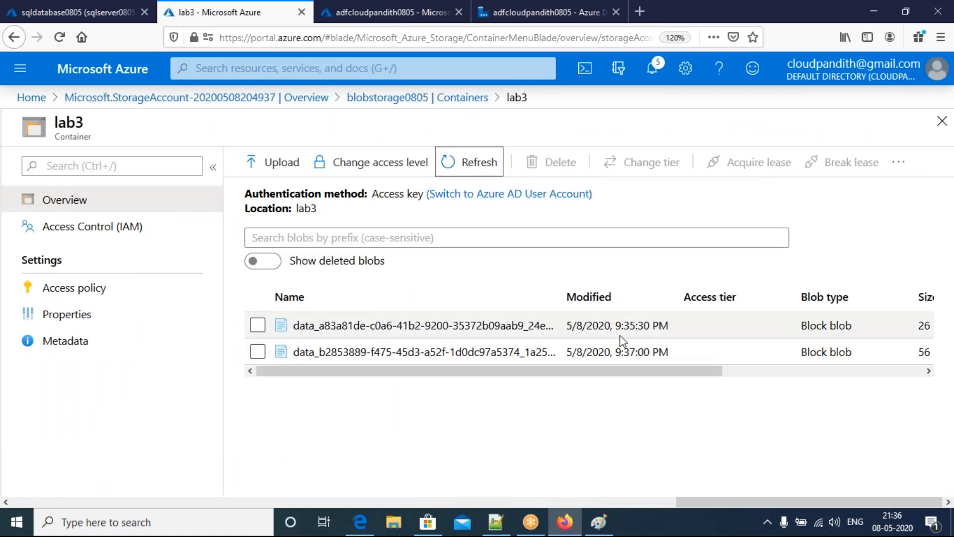
pyautogui.moveTo(670, 352); pyautogui.dragTo(616, 352)
pyautogui.click(510, 354)
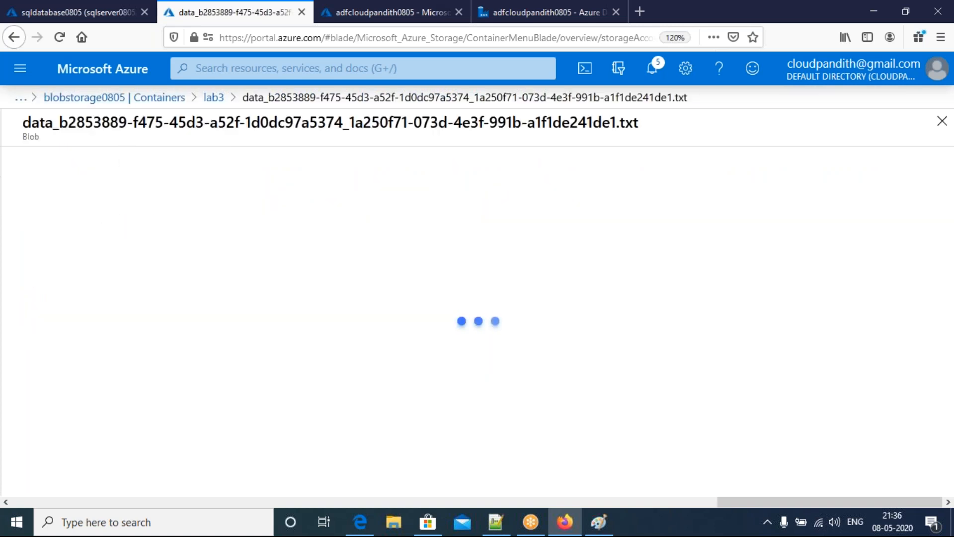
pyautogui.click(184, 201)
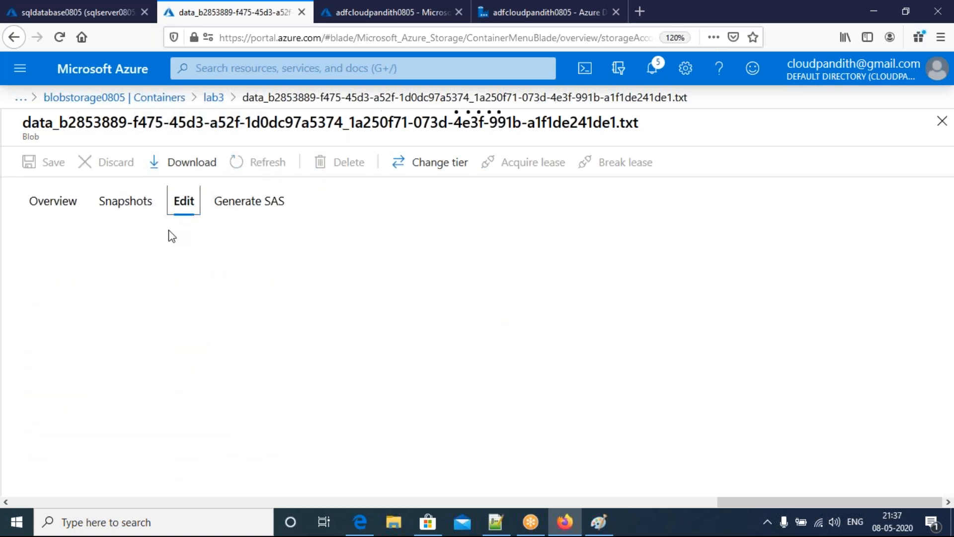
pyautogui.moveTo(257, 251); pyautogui.dragTo(56, 251)
pyautogui.click(251, 292)
pyautogui.moveTo(296, 246); pyautogui.dragTo(78, 231)
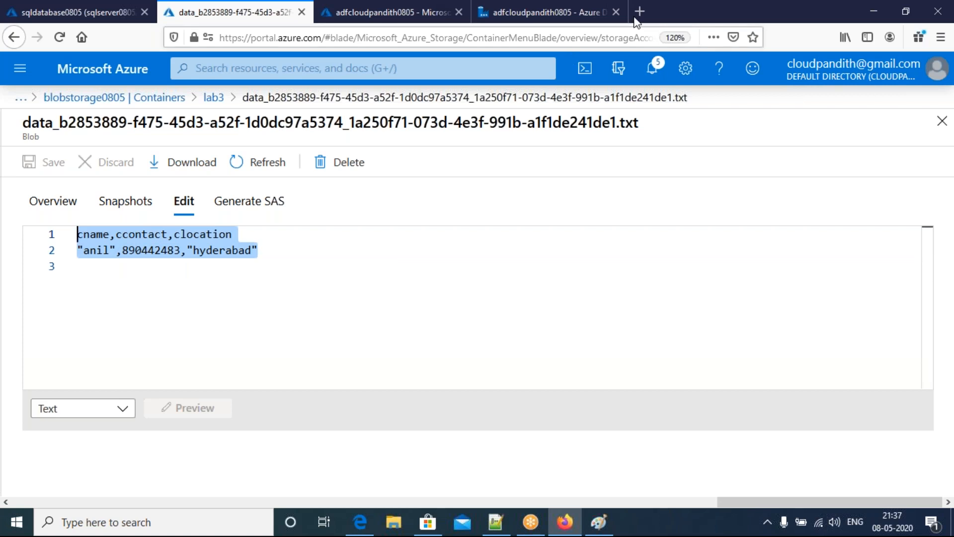
# - Switch to the Azure Data Factory browser tab and add a String parameter called name to pipeline2, without a default value
pyautogui.click(589, 14)
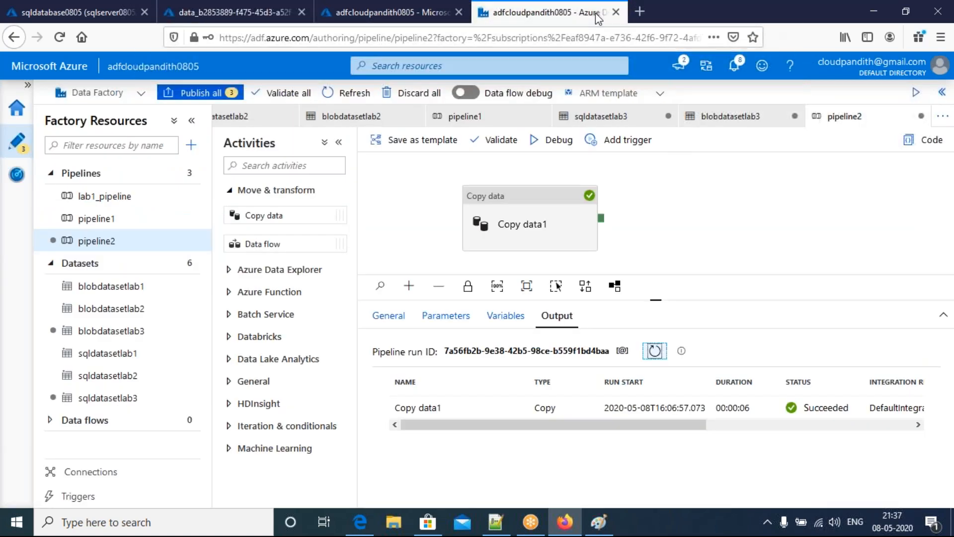
pyautogui.click(541, 216)
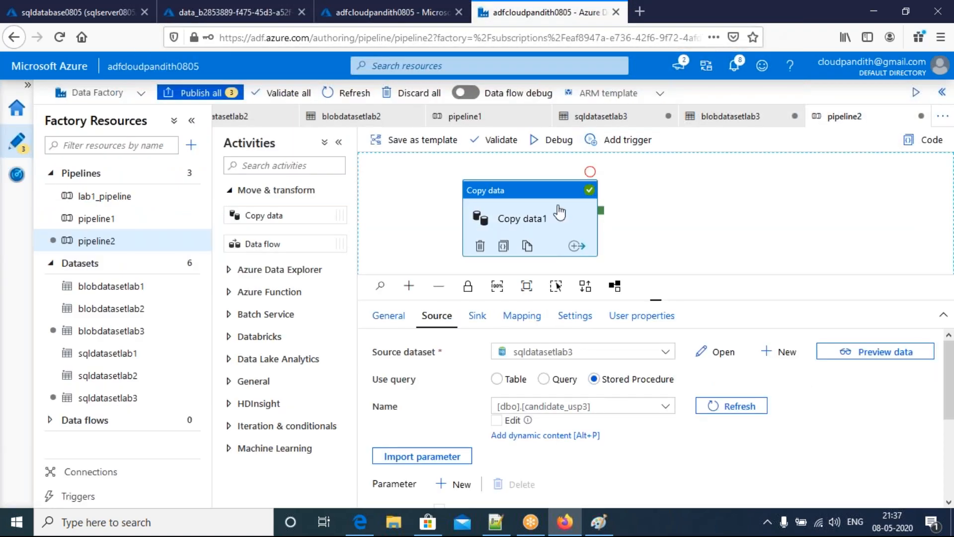
pyautogui.click(680, 214)
pyautogui.click(545, 227)
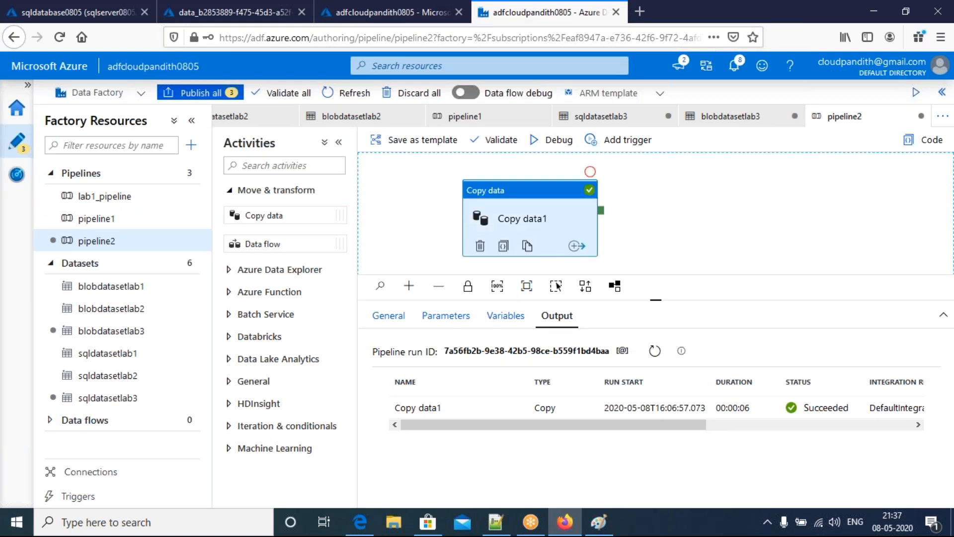
pyautogui.click(701, 208)
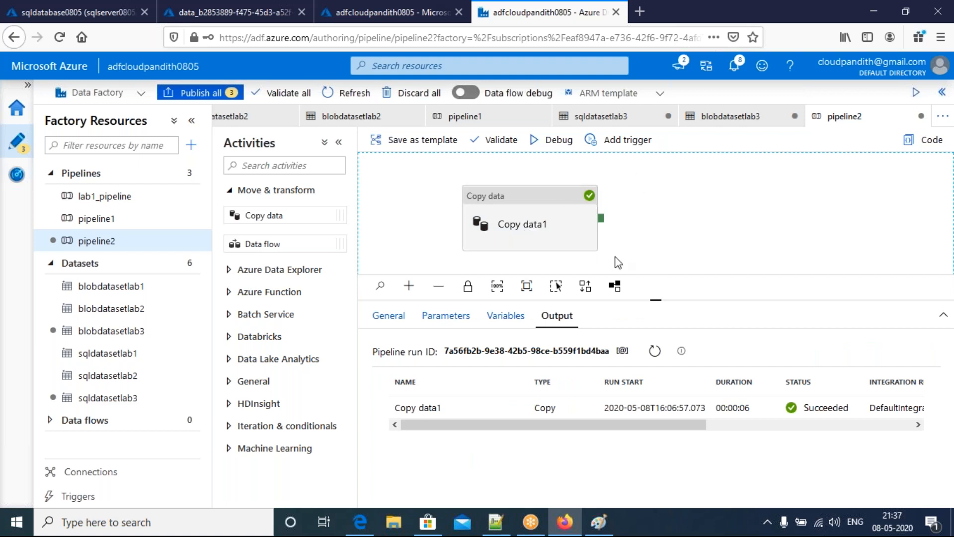
pyautogui.click(443, 323)
pyautogui.click(406, 353)
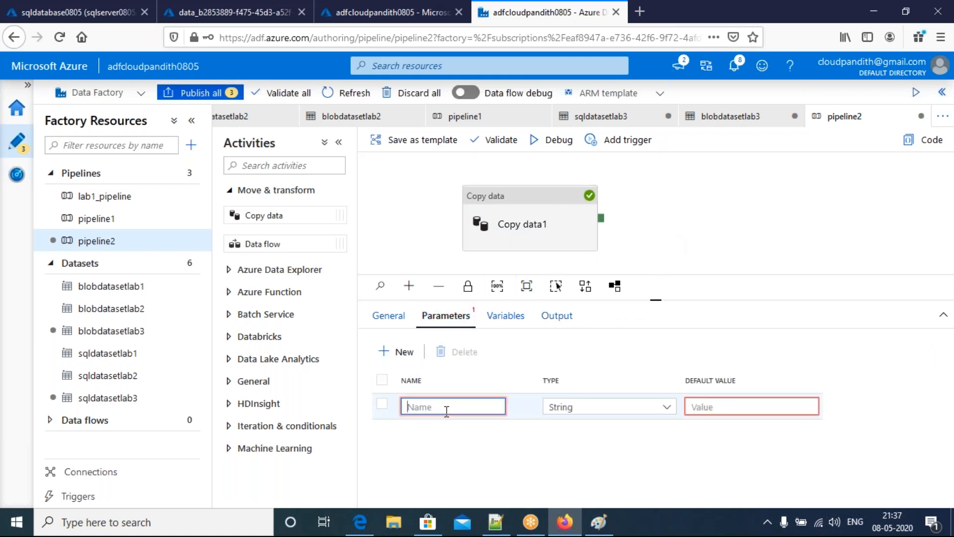
pyautogui.write('name')
pyautogui.click(501, 452)
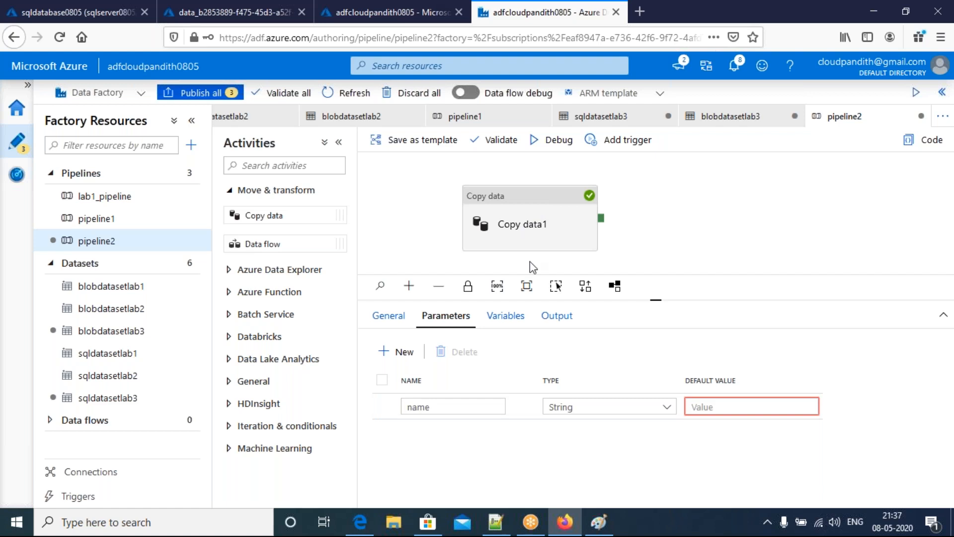
pyautogui.click(526, 236)
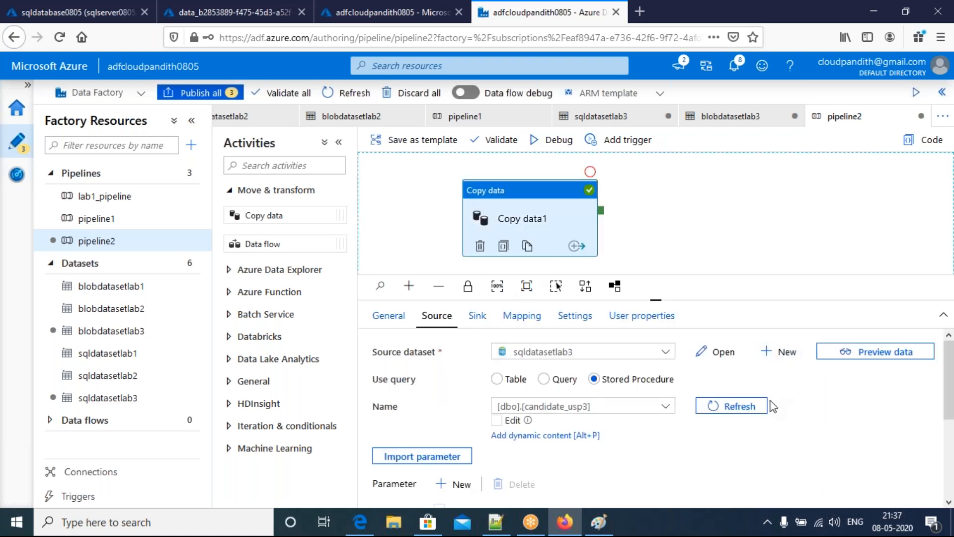
pyautogui.scroll(-1, 750, 397)
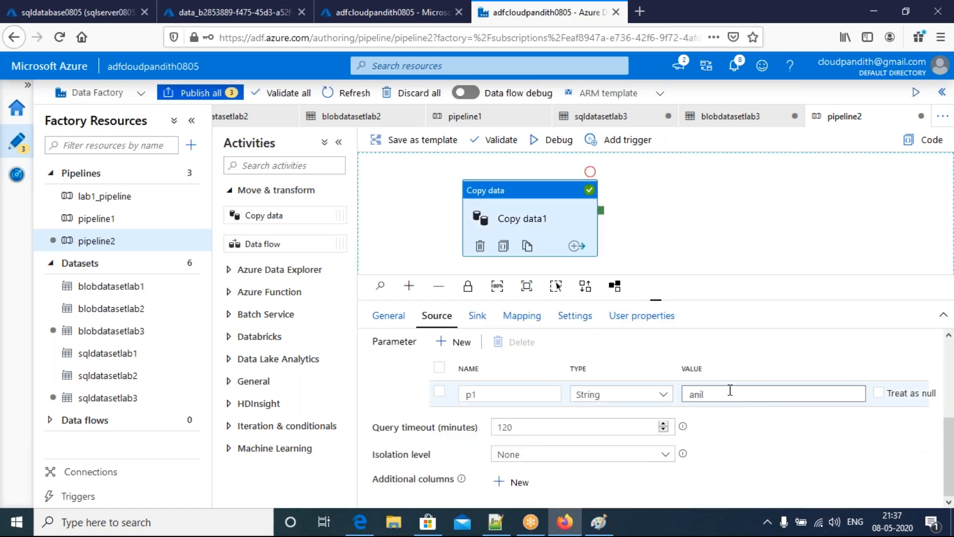
pyautogui.click(730, 395)
pyautogui.press('BackSpace')
pyautogui.press('BackSpace')
pyautogui.press('BackSpace')
pyautogui.press('BackSpace')
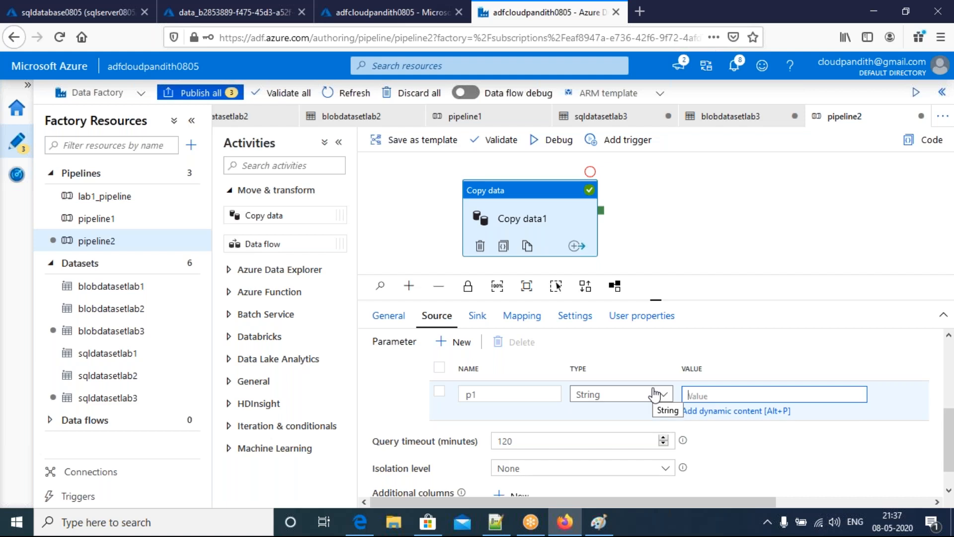
pyautogui.click(703, 411)
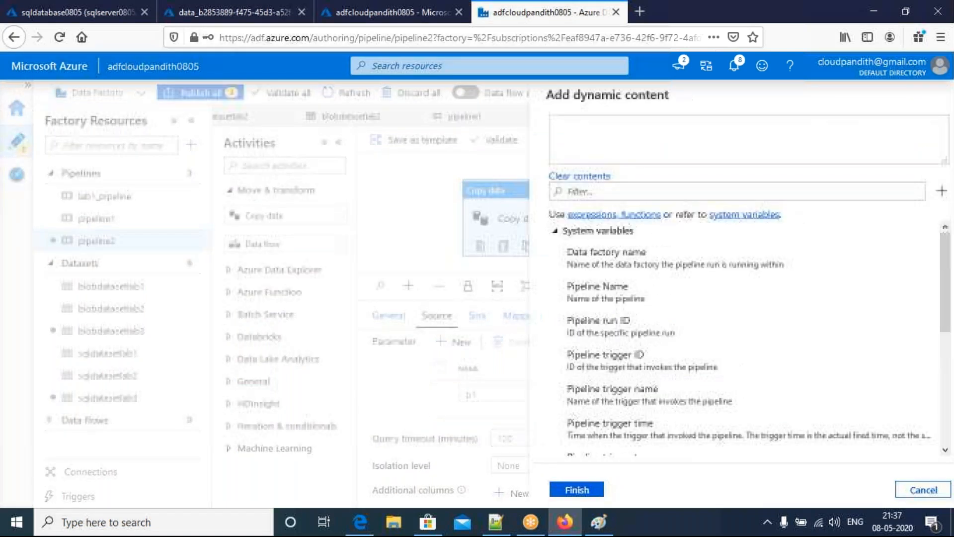
pyautogui.scroll(-5, 927, 324)
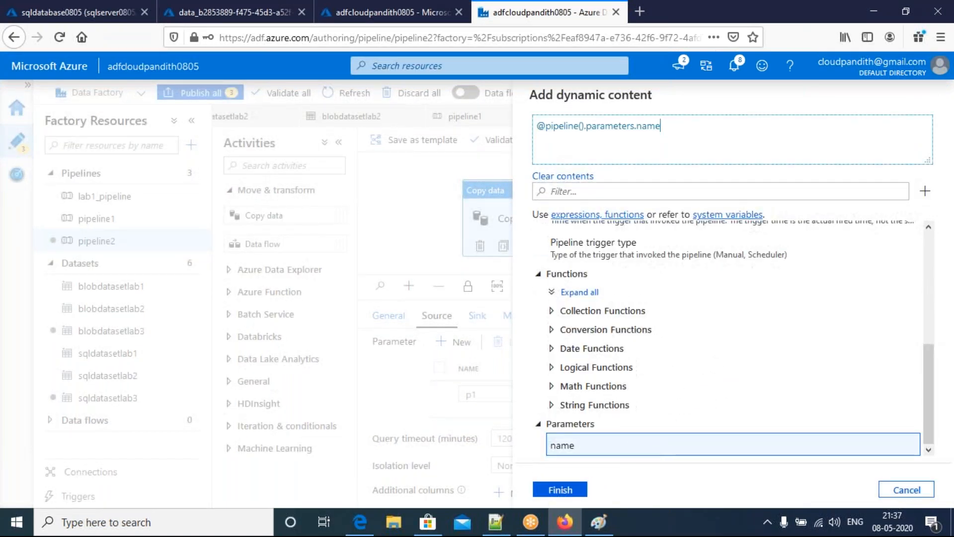
pyautogui.click(547, 492)
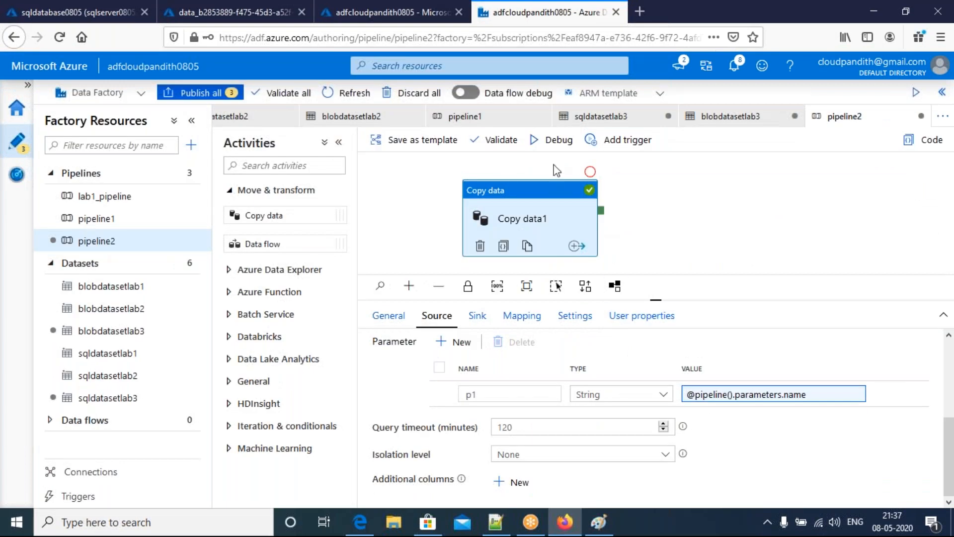
pyautogui.click(558, 140)
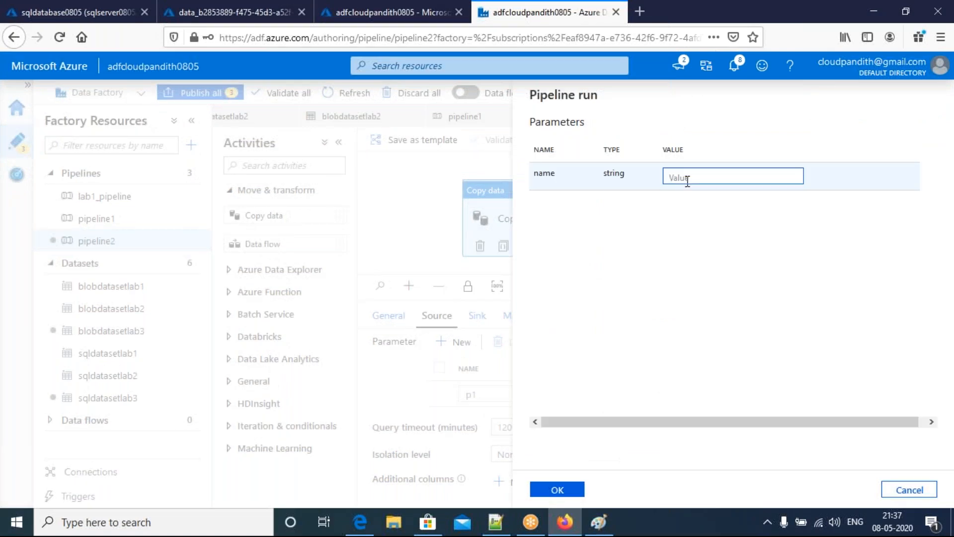
pyautogui.write('mohan')
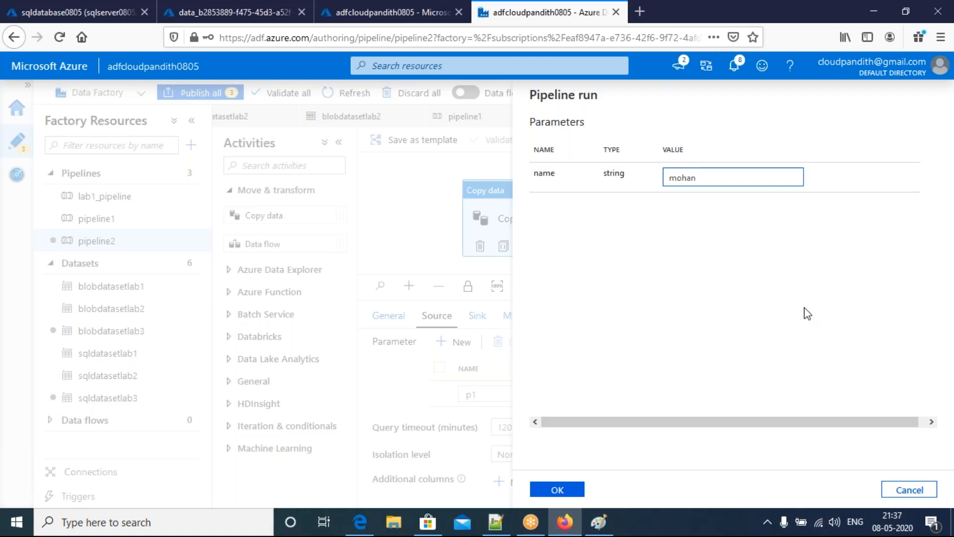
pyautogui.click(928, 491)
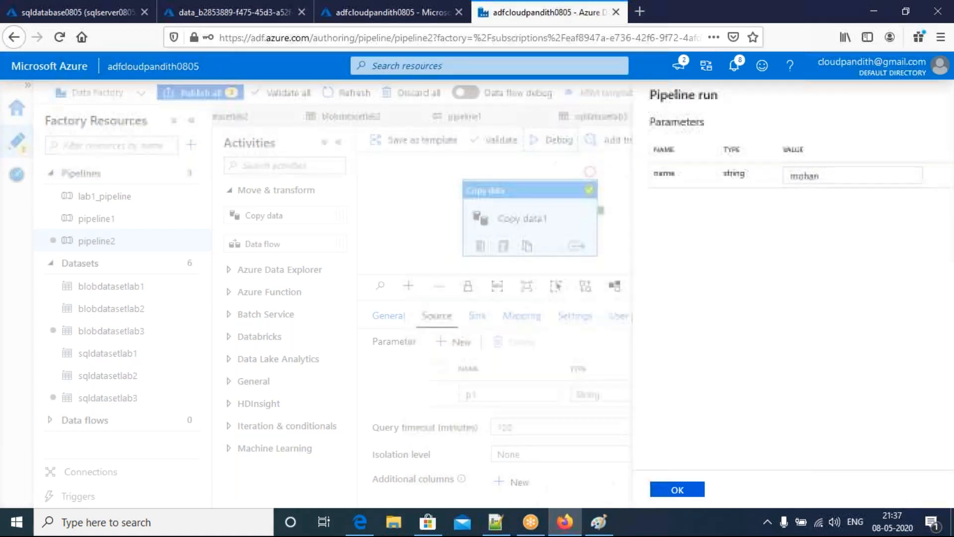
# - Review pipeline2's name parameter and its use as the p1 value in Copy data1's source settings
pyautogui.click(698, 219)
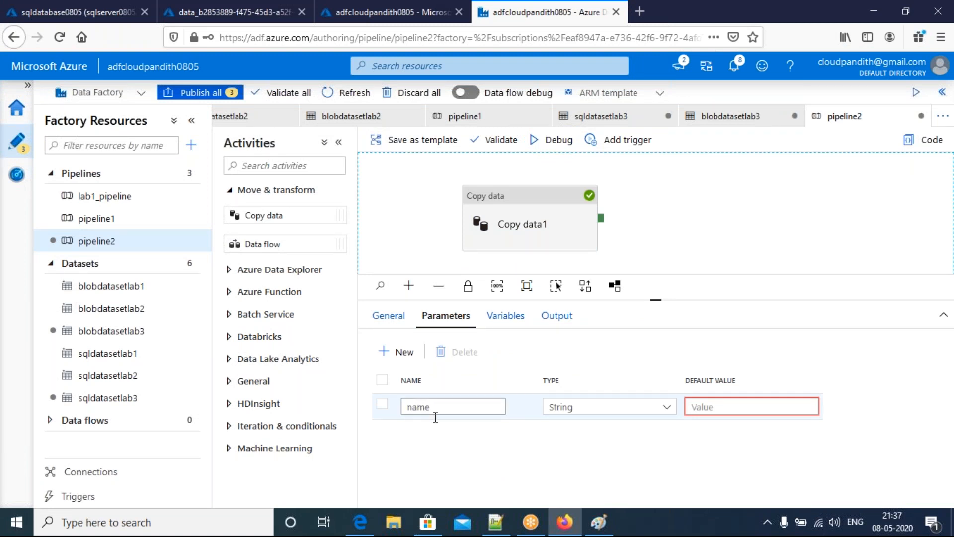
pyautogui.click(540, 231)
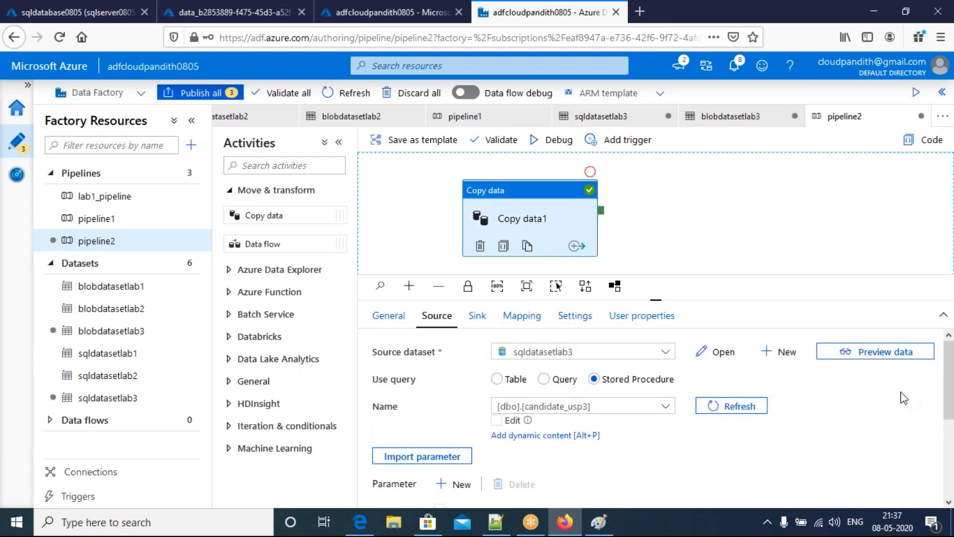
pyautogui.scroll(-5, 947, 397)
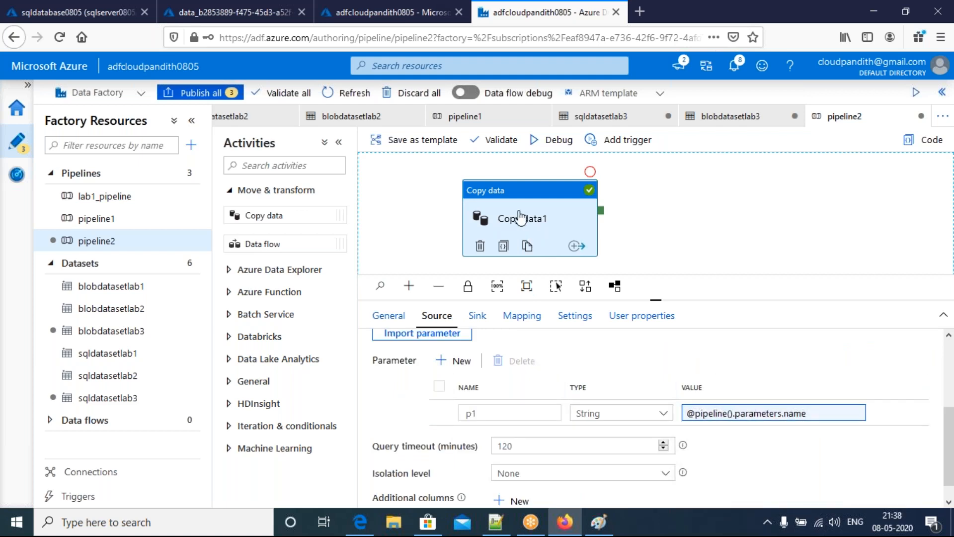
# - Debug pipeline2 with a candidate's name as the name parameter value and refresh the run output until Copy data1 finishes
pyautogui.click(548, 140)
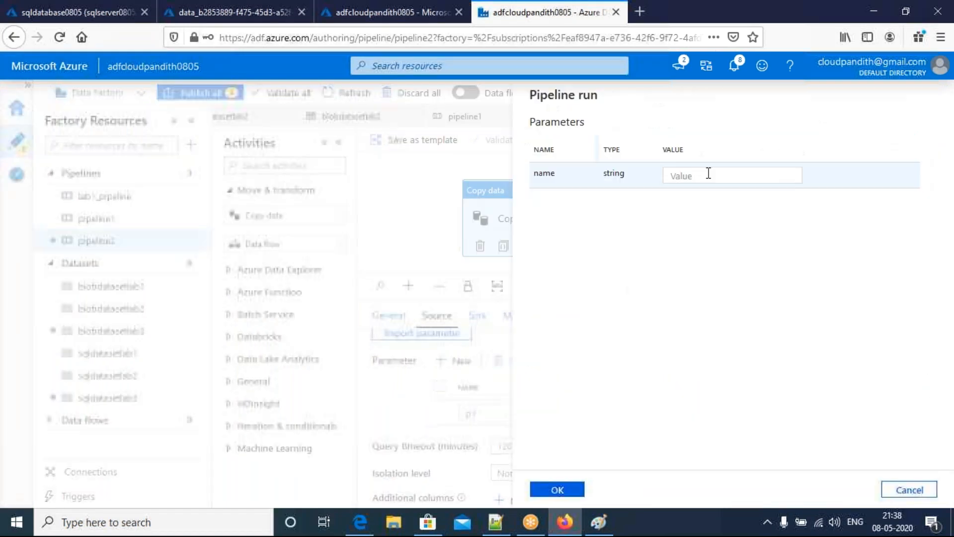
pyautogui.click(708, 174)
pyautogui.write('mohan')
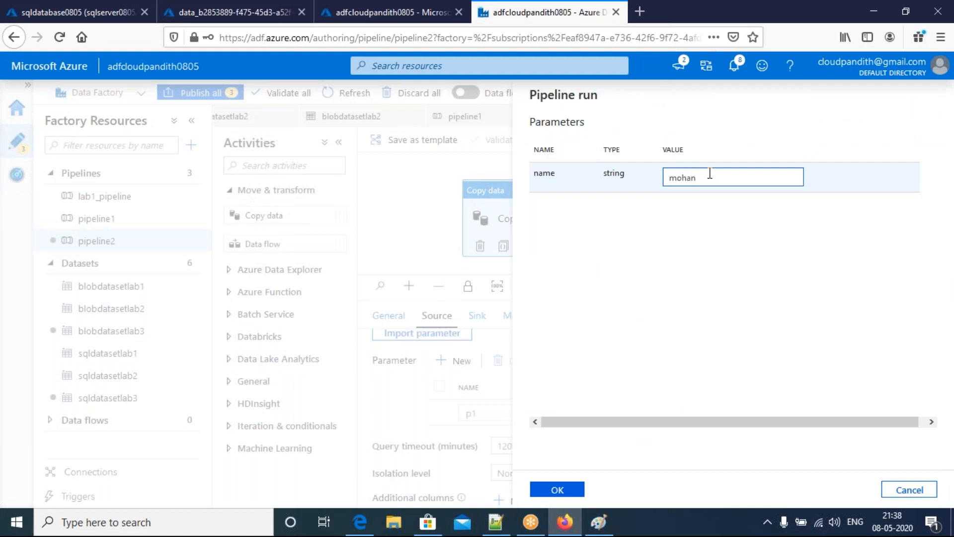
pyautogui.click(557, 489)
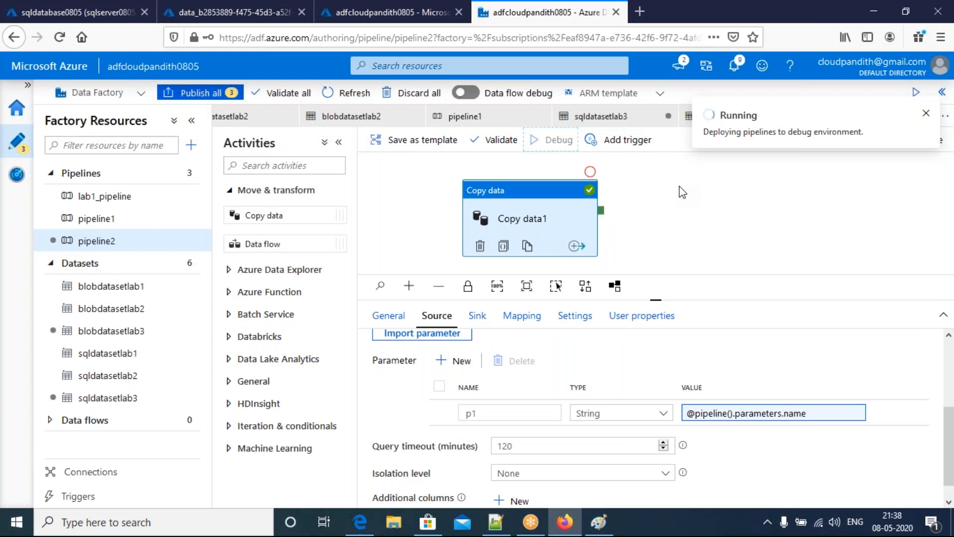
pyautogui.click(660, 352)
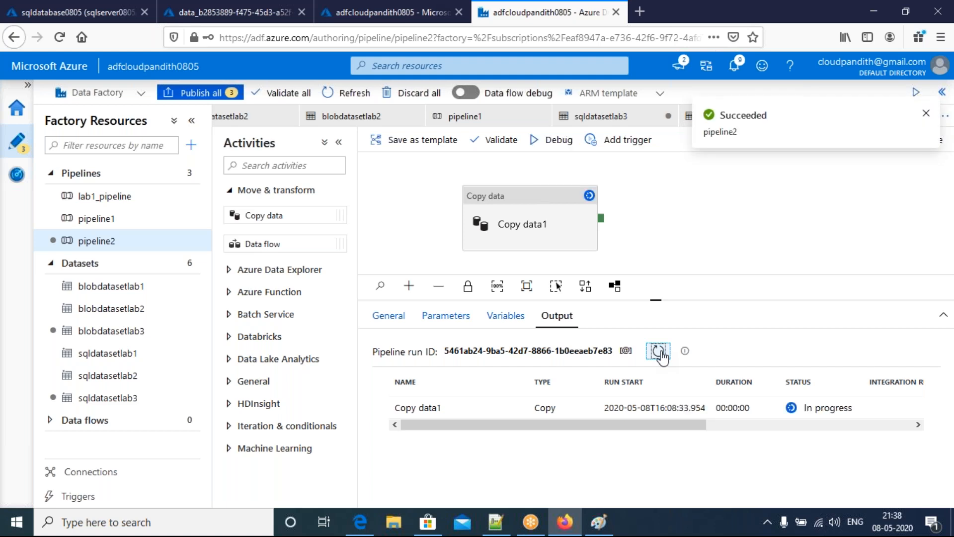
pyautogui.click(659, 352)
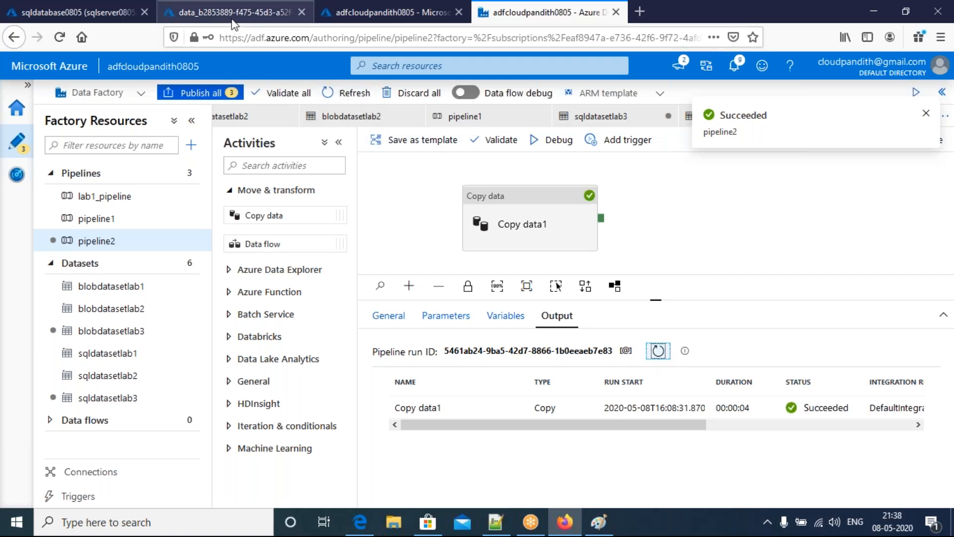
# - Switch to the blob storage browser tab, refresh the lab3 container and examine the newest output blob's text content
pyautogui.click(234, 12)
pyautogui.click(219, 98)
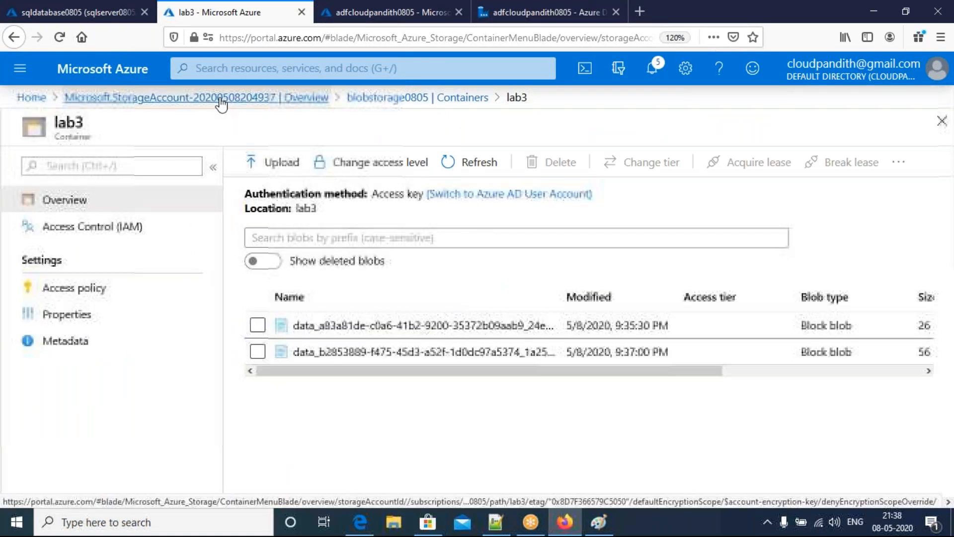
pyautogui.click(469, 162)
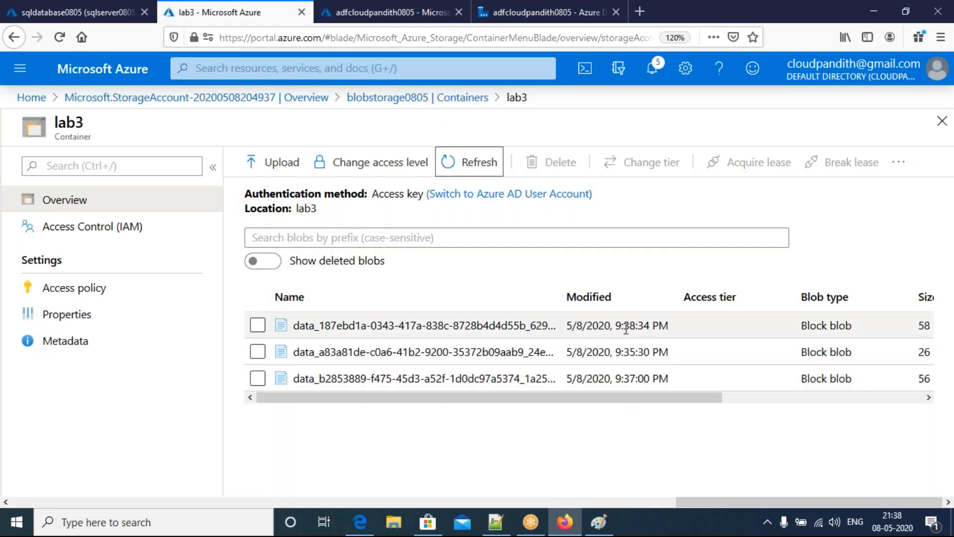
pyautogui.click(572, 331)
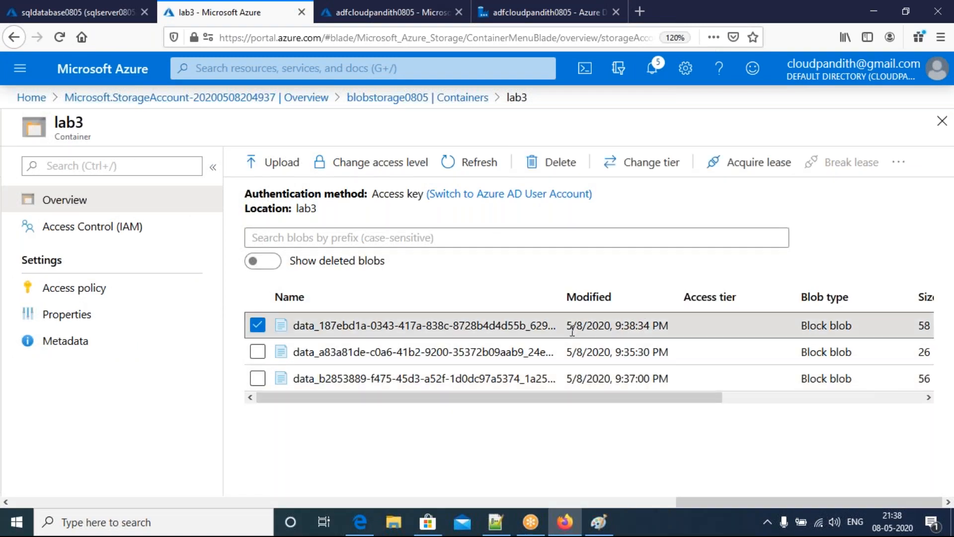
pyautogui.click(438, 326)
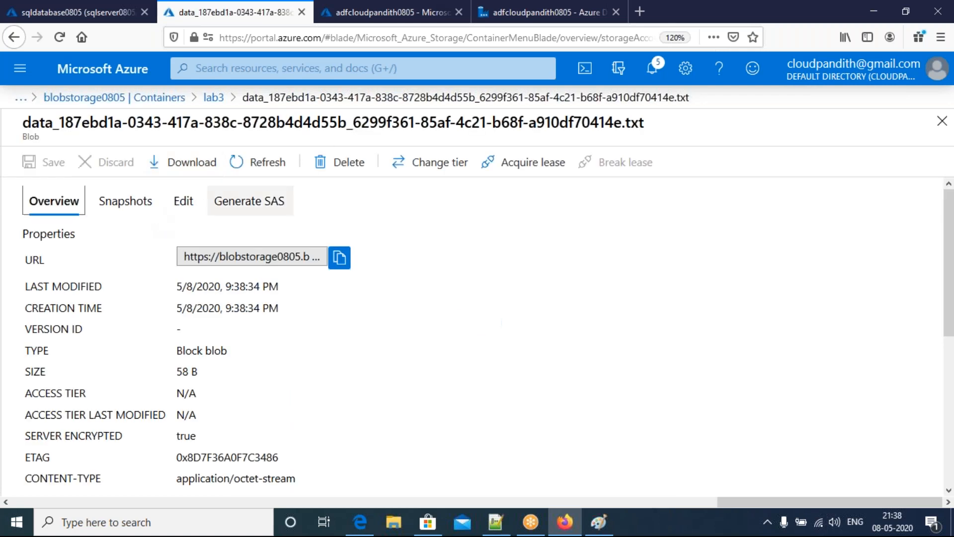
pyautogui.click(184, 201)
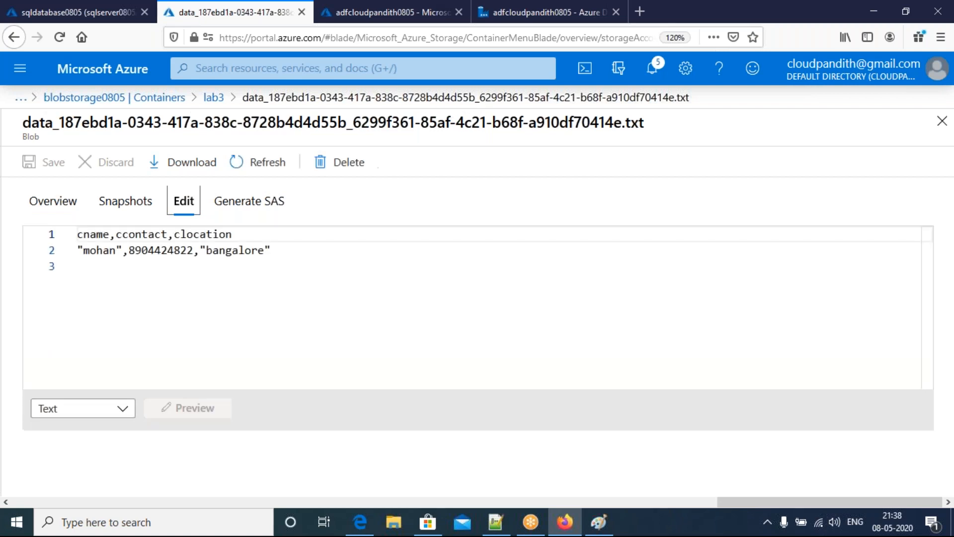
pyautogui.moveTo(271, 251); pyautogui.dragTo(81, 256)
pyautogui.click(124, 250)
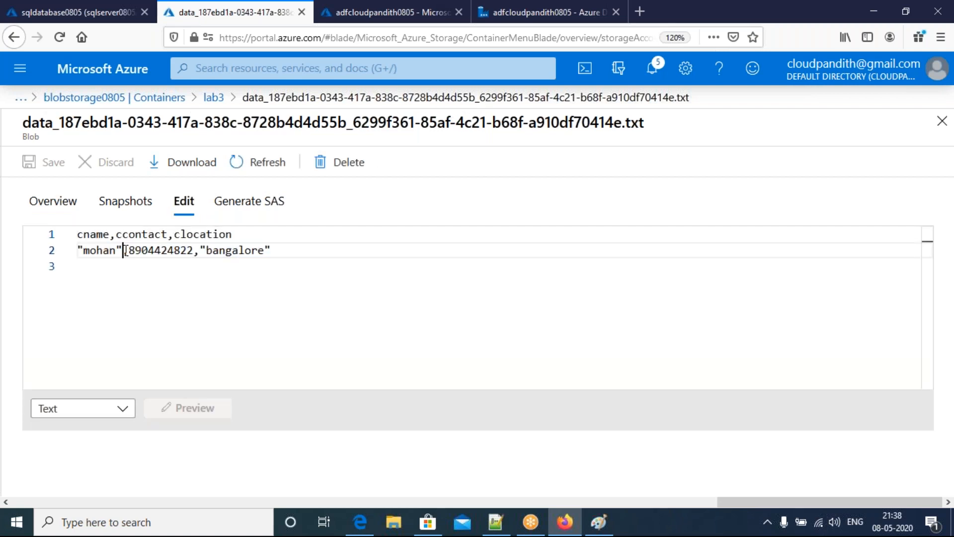
pyautogui.doubleClick(164, 250)
pyautogui.doubleClick(100, 250)
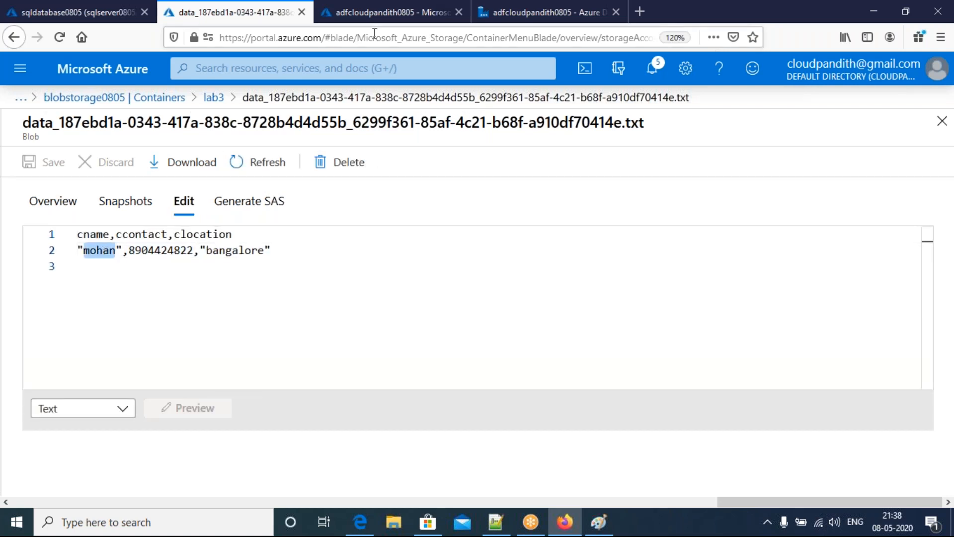
# - Switch to the Azure Data Factory browser tab and review pipeline2's name parameter and Copy data1's stored procedure source settings
pyautogui.click(598, 13)
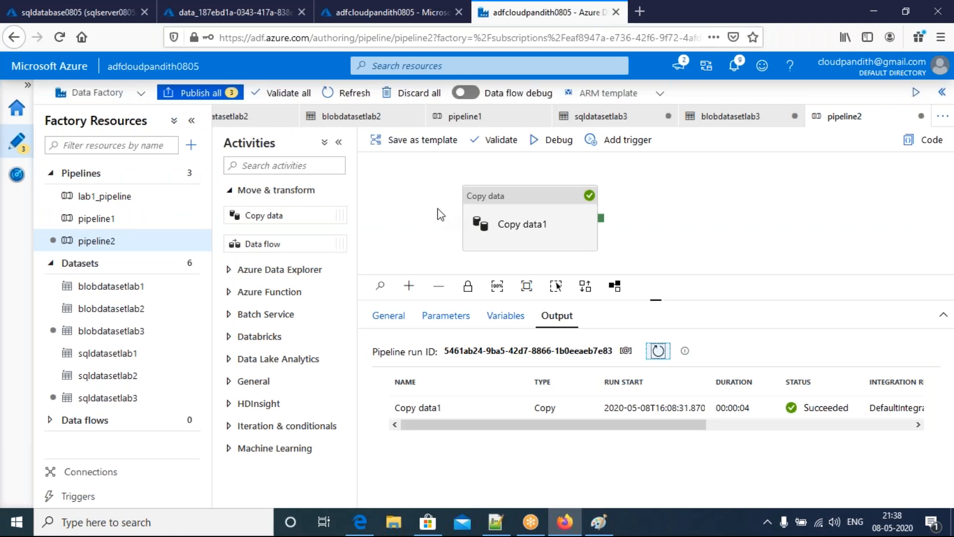
pyautogui.click(748, 218)
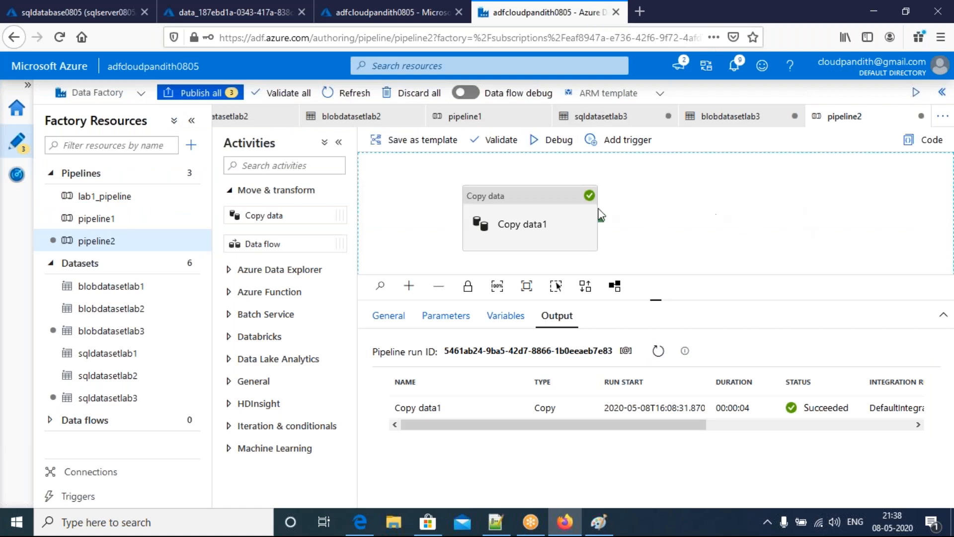
pyautogui.click(536, 222)
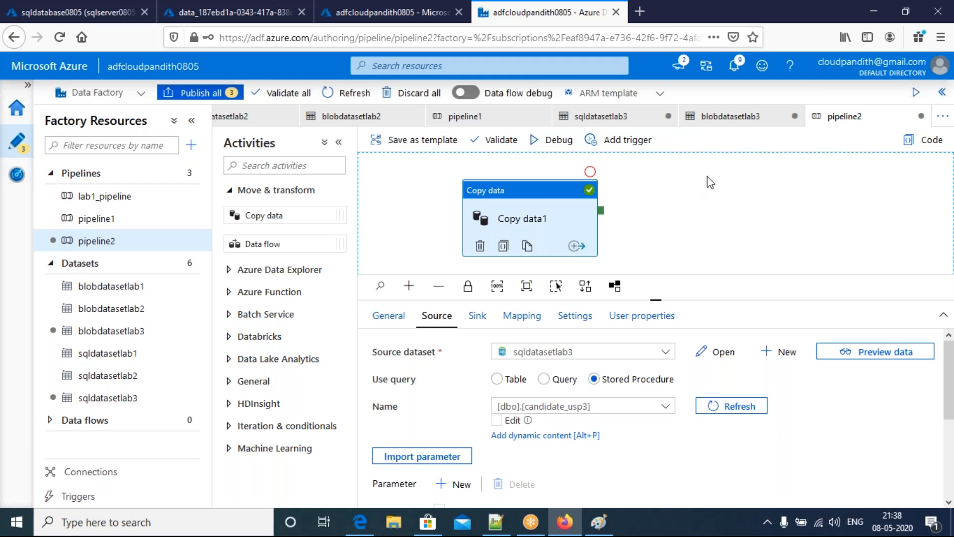
pyautogui.click(747, 226)
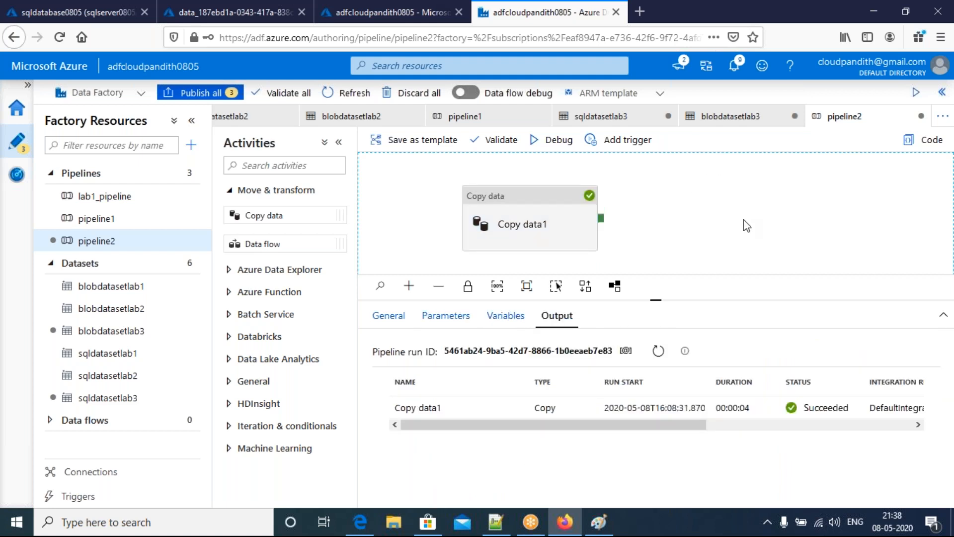
pyautogui.click(447, 319)
pyautogui.moveTo(443, 406); pyautogui.dragTo(399, 406)
pyautogui.click(468, 447)
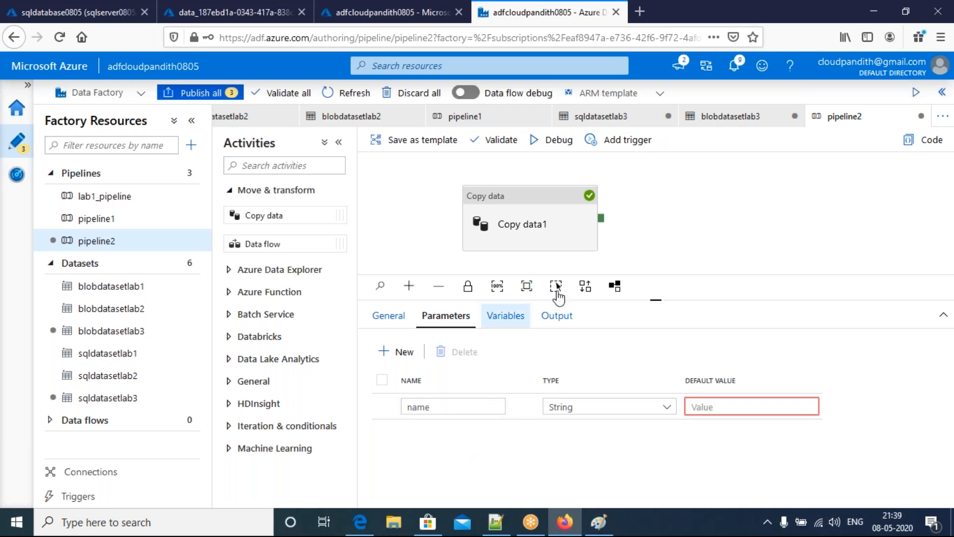
pyautogui.click(550, 222)
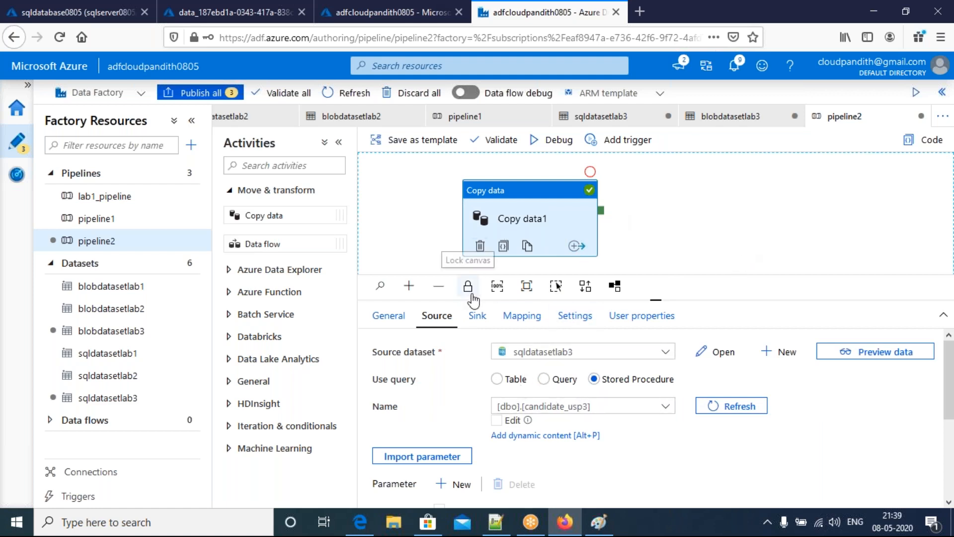
# - Delete the name parameter from pipeline2
pyautogui.click(703, 216)
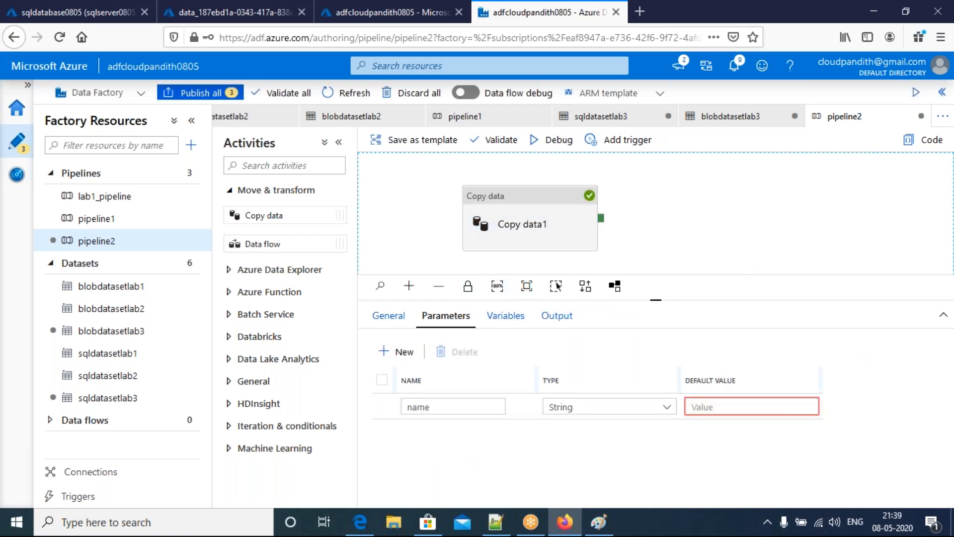
pyautogui.click(382, 380)
pyautogui.click(460, 351)
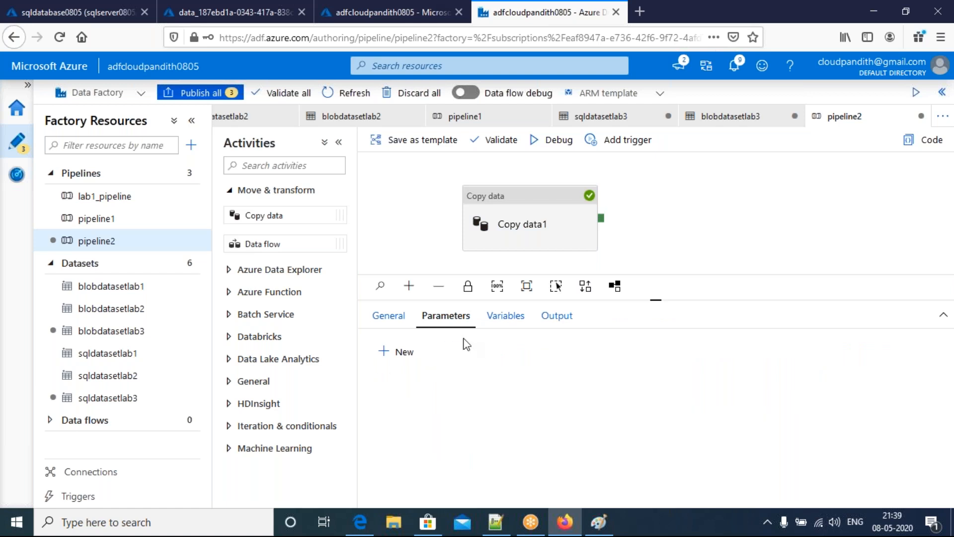
# - Replace the dynamic content of parameter p1 in Copy data1's source with a fixed candidate's name
pyautogui.click(541, 225)
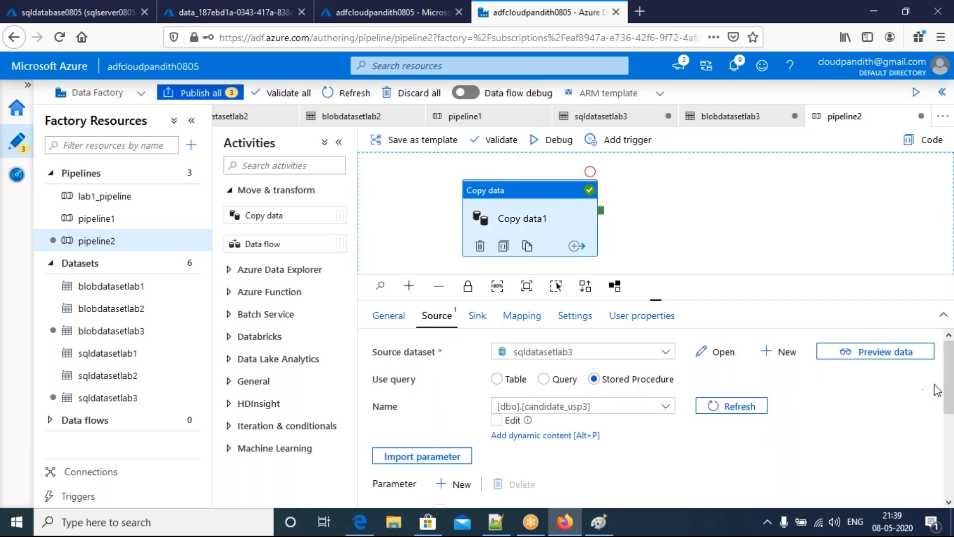
pyautogui.scroll(-3, 938, 390)
pyautogui.moveTo(825, 418); pyautogui.dragTo(686, 421)
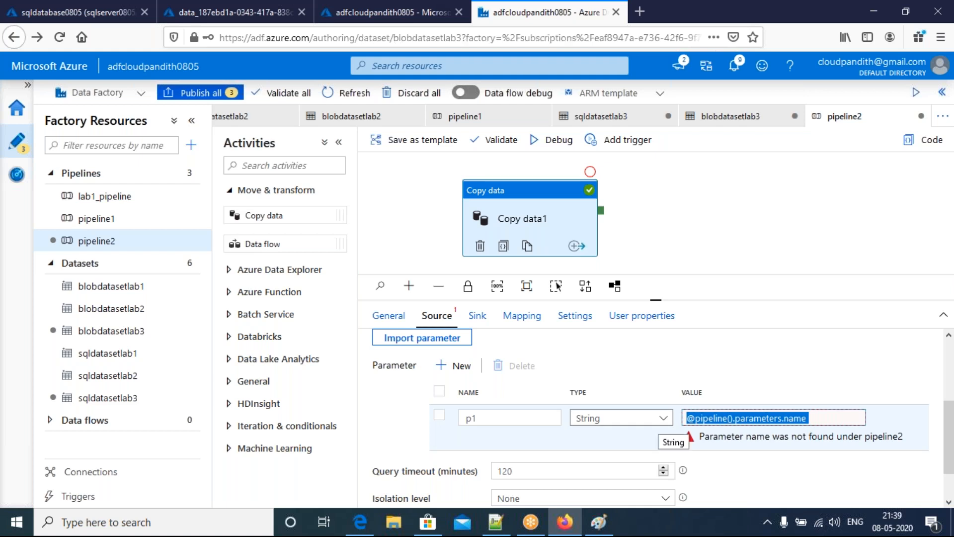
pyautogui.press('BackSpace')
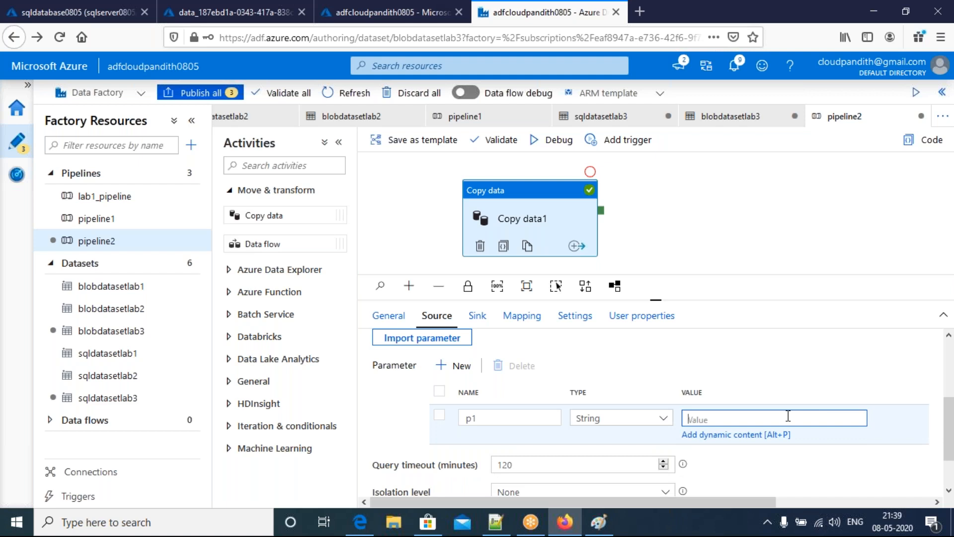
pyautogui.write('sai')
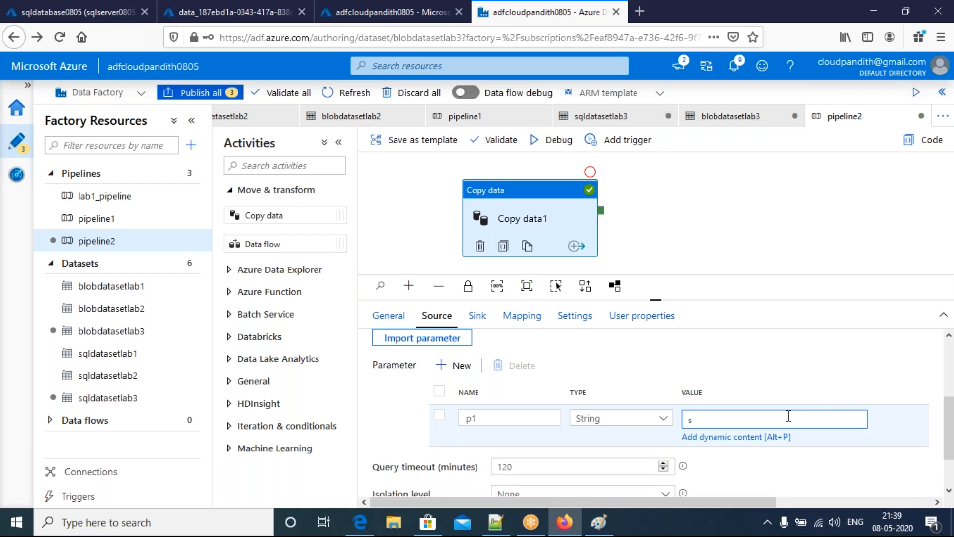
pyautogui.click(651, 362)
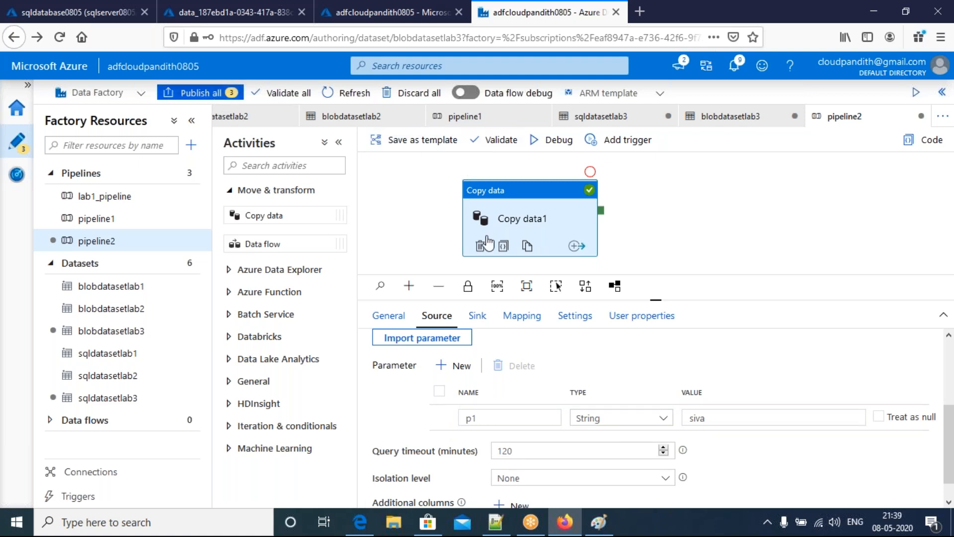
pyautogui.click(404, 205)
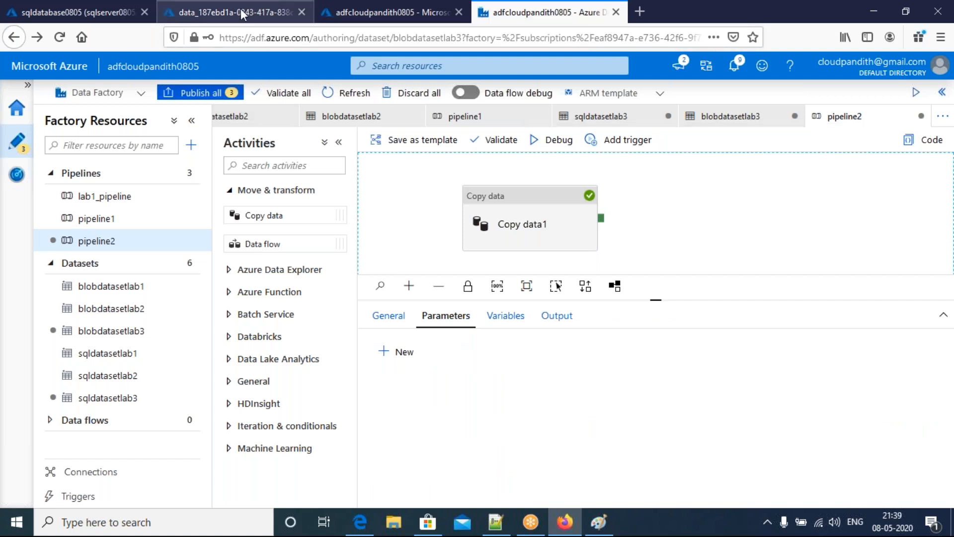
# - Switch to the blob storage browser tab and delete the containers lab1, lab2 and lab3 from blobstorage0805
pyautogui.click(217, 11)
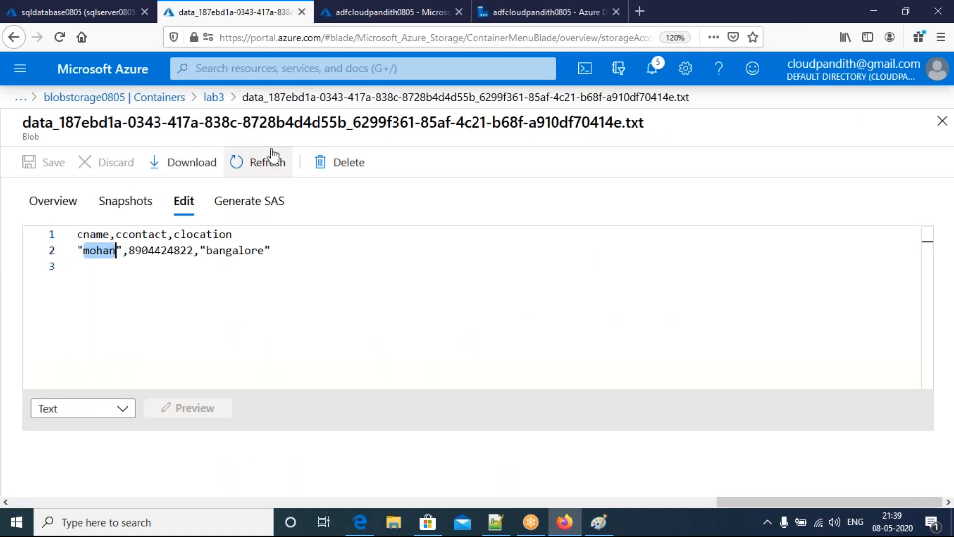
pyautogui.click(212, 98)
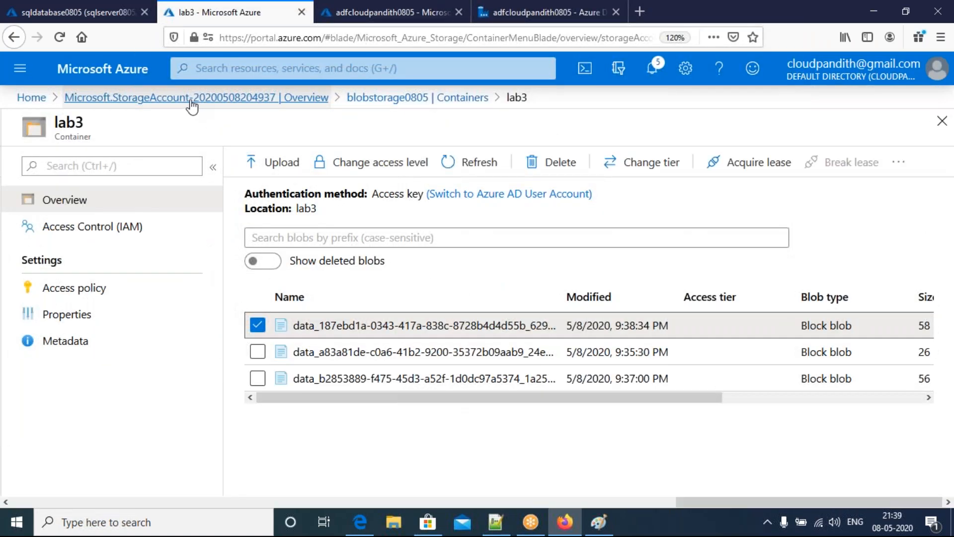
pyautogui.click(370, 98)
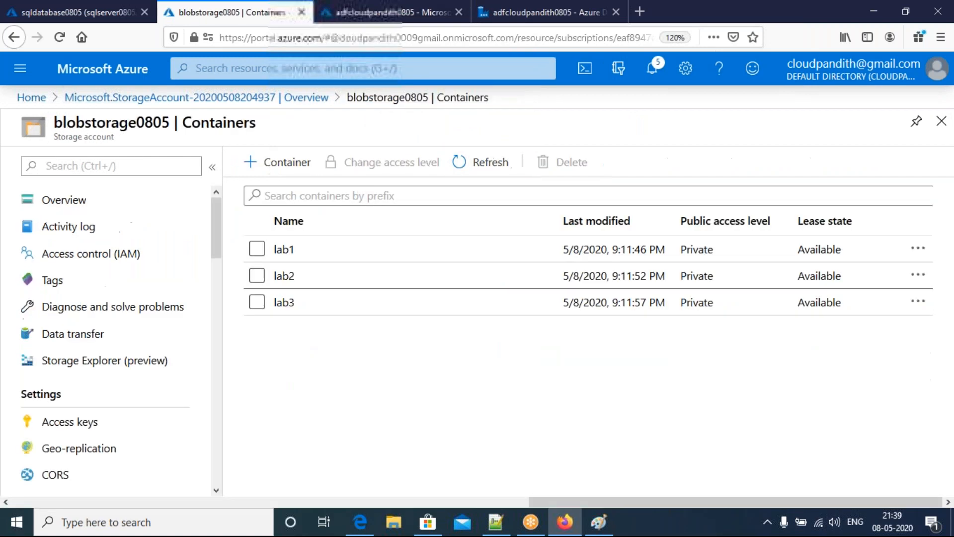
pyautogui.click(257, 249)
pyautogui.click(257, 276)
pyautogui.click(257, 302)
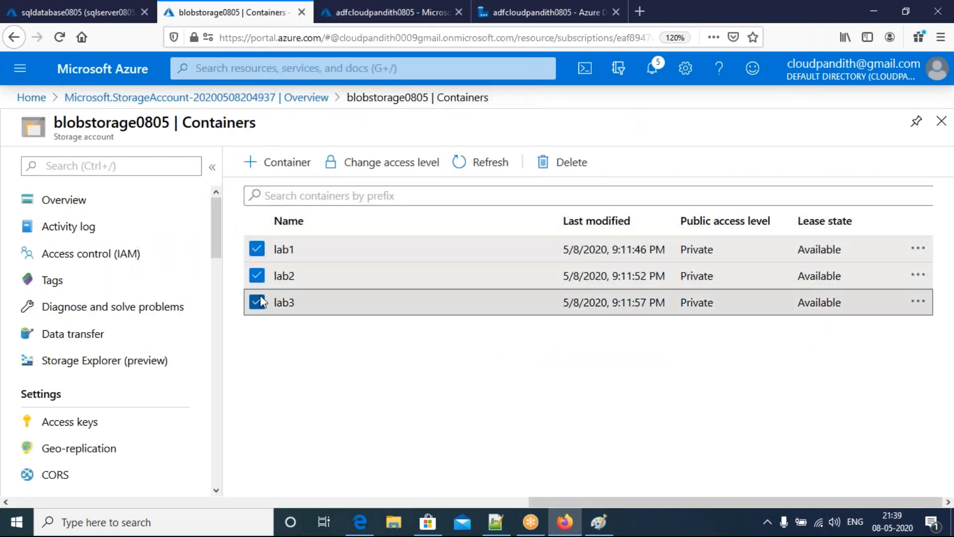
pyautogui.click(557, 163)
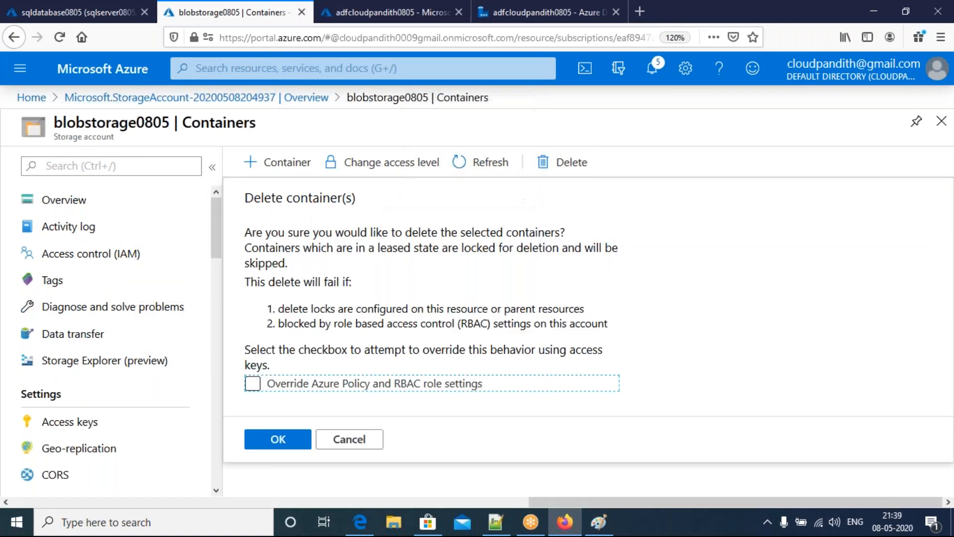
pyautogui.click(274, 443)
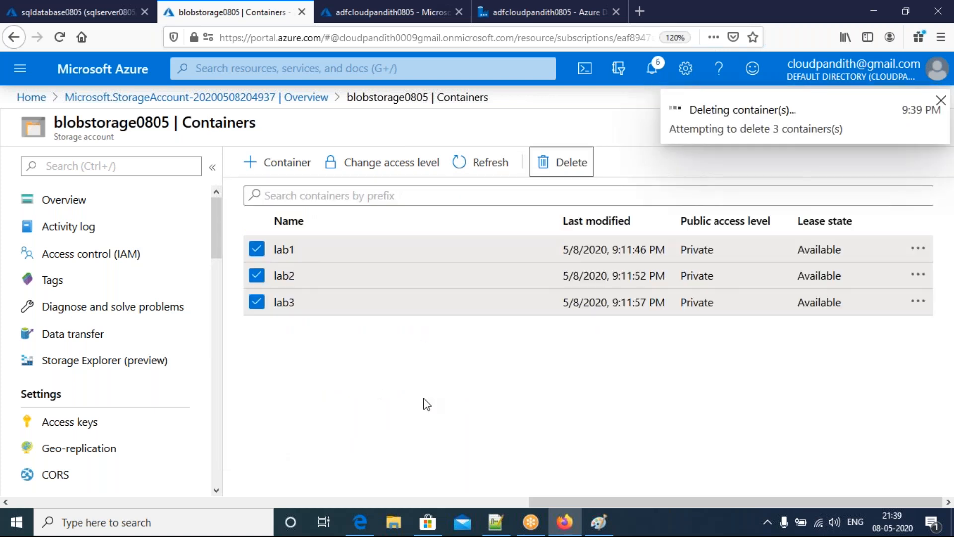
# - Switch to the Azure Data Factory browser tab and create a new pipeline in the adfcloudpandith0805 factory
pyautogui.click(601, 14)
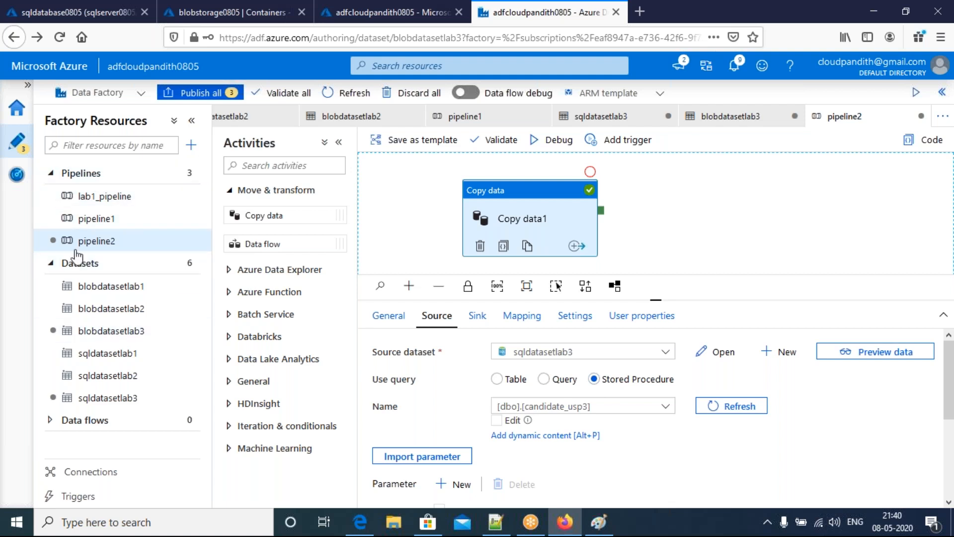
pyautogui.click(147, 241)
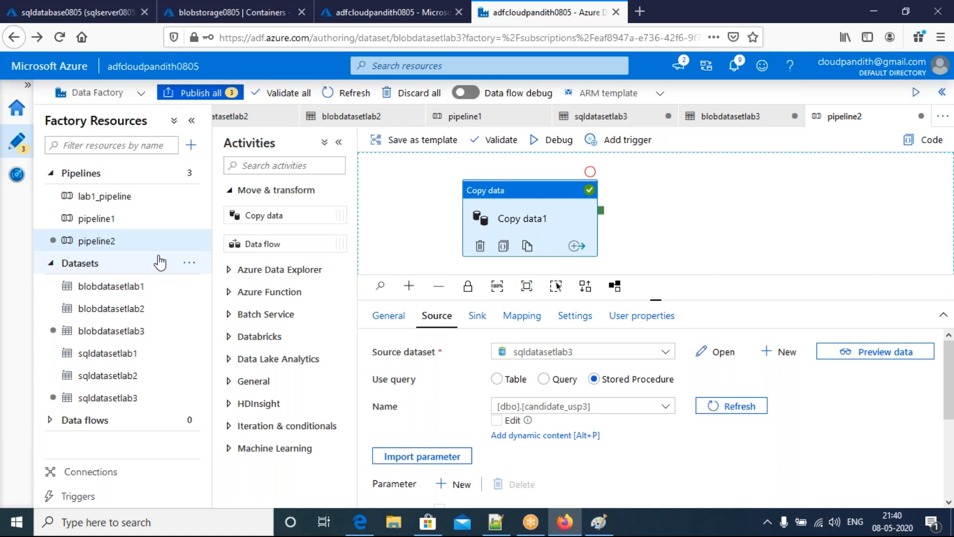
pyautogui.click(191, 144)
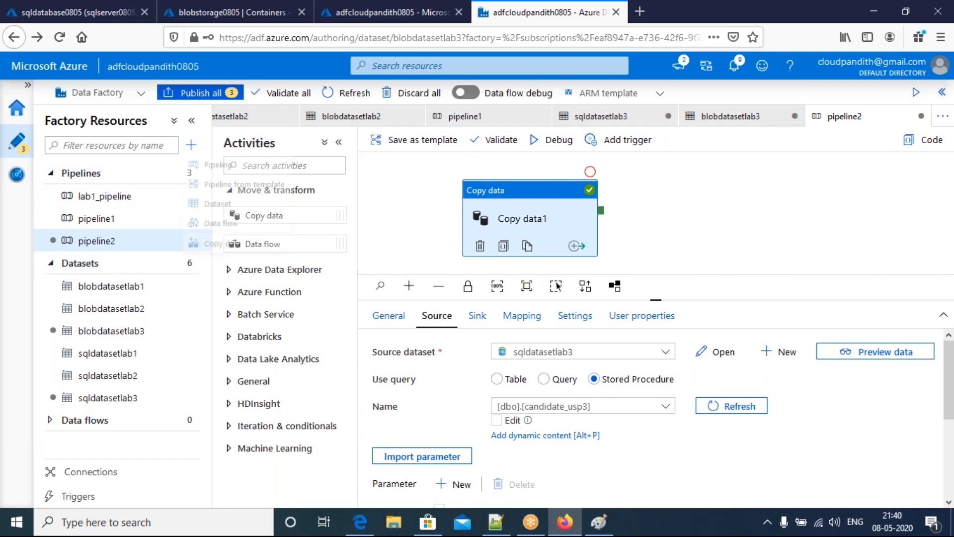
pyautogui.click(208, 175)
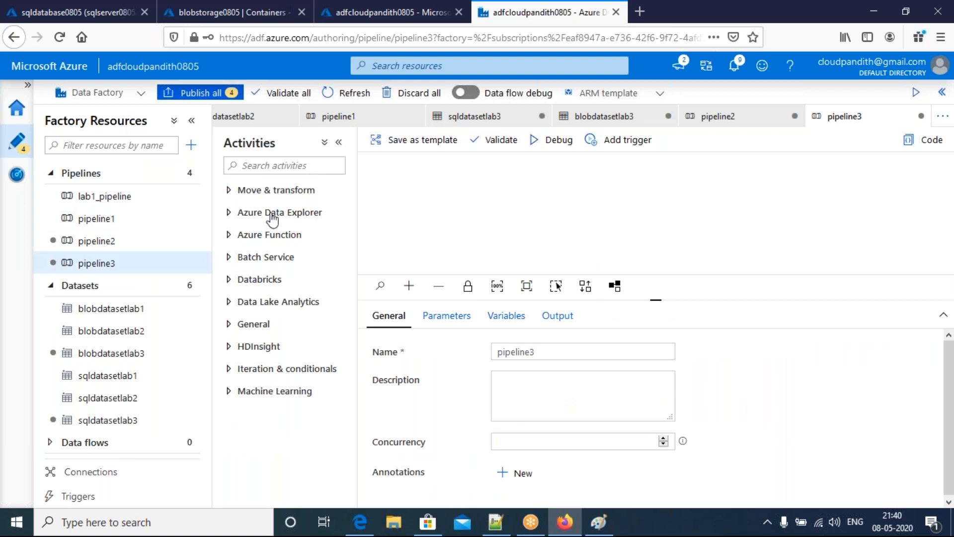
# - Add three Execute Pipeline activities side by side to pipeline3's canvas
pyautogui.click(237, 321)
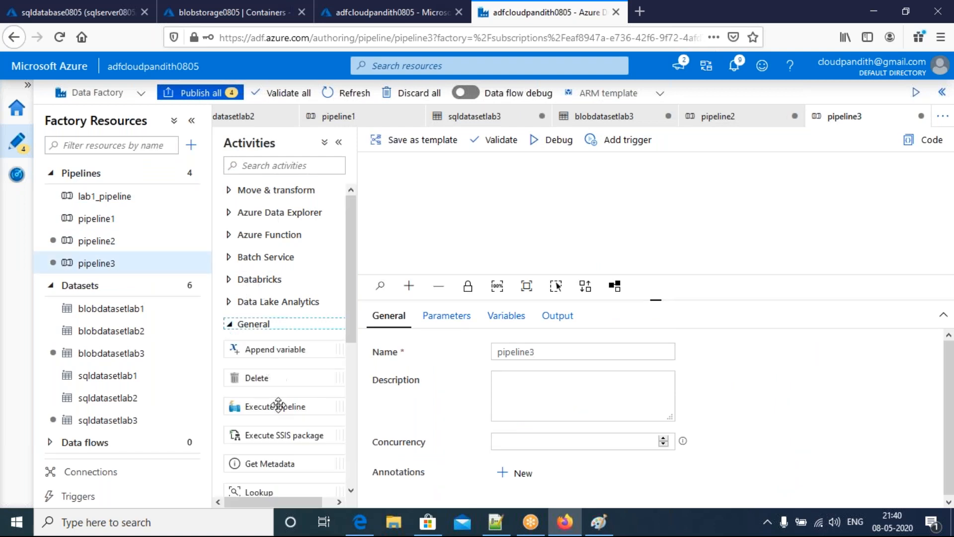
pyautogui.moveTo(256, 405); pyautogui.dragTo(470, 207)
pyautogui.moveTo(264, 406); pyautogui.dragTo(642, 204)
pyautogui.moveTo(266, 405); pyautogui.dragTo(755, 214)
pyautogui.click(512, 199)
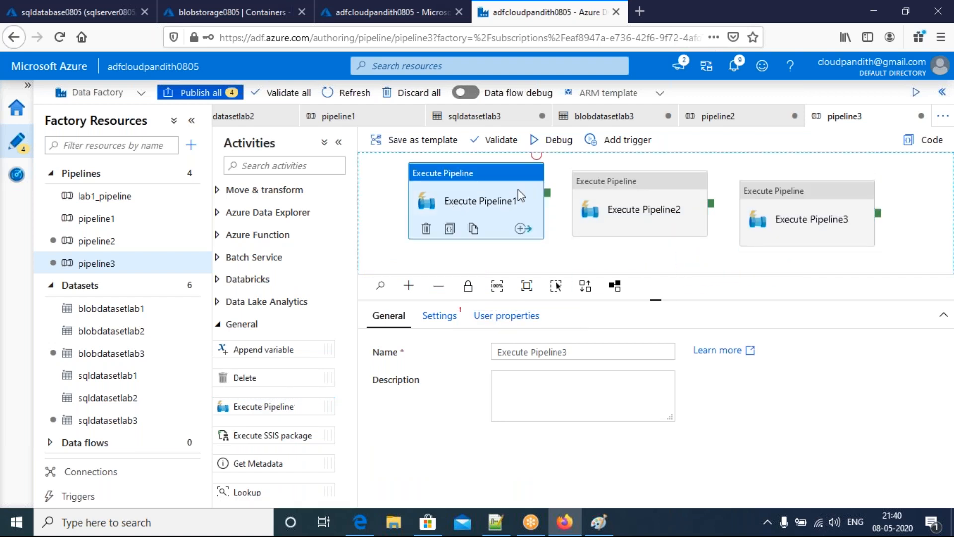
pyautogui.click(671, 191)
pyautogui.click(793, 231)
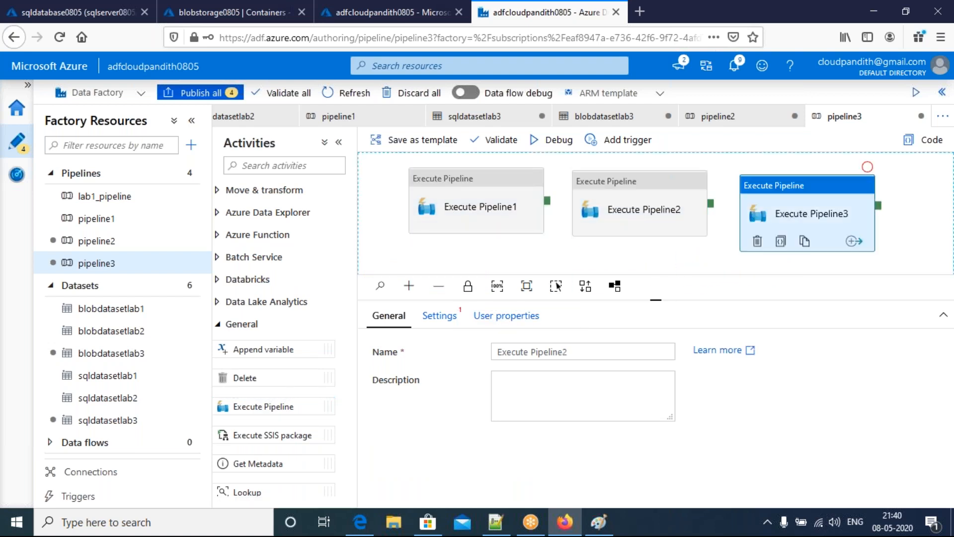
# - Set the invoked pipeline of the Execute Pipeline1 activity to lab1_pipeline
pyautogui.click(464, 209)
pyautogui.click(444, 317)
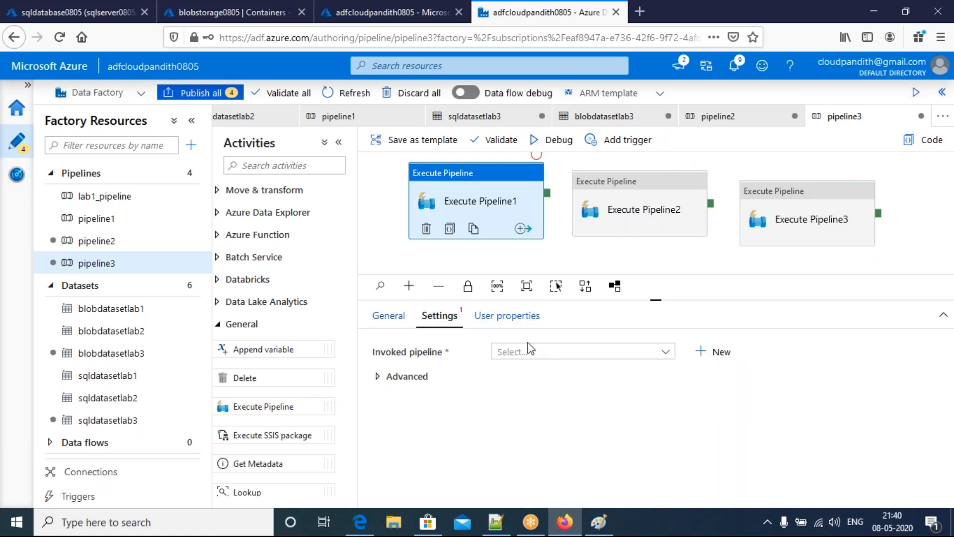
pyautogui.click(544, 353)
pyautogui.click(547, 380)
# - Set the invoked pipeline of the Execute Pipeline2 activity to pipeline1
pyautogui.click(621, 214)
pyautogui.click(439, 316)
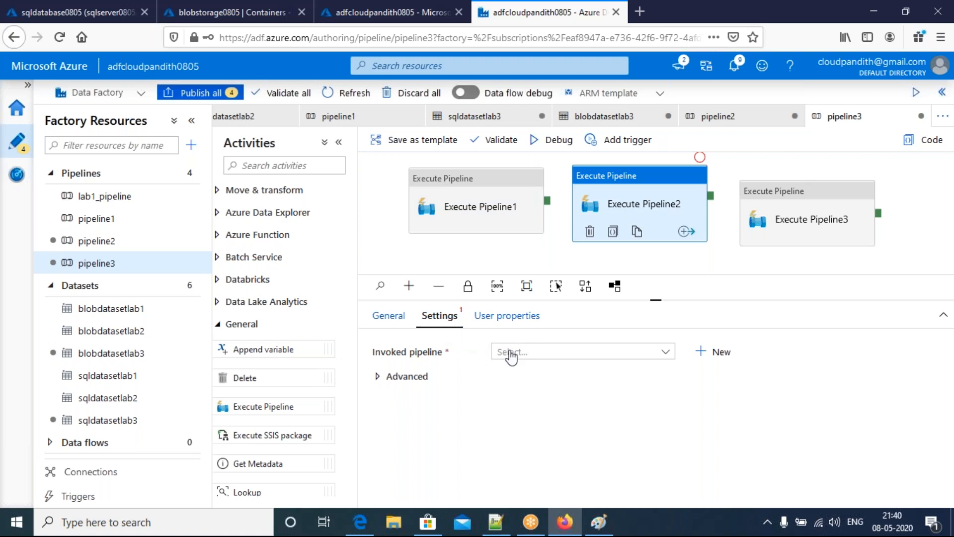
pyautogui.click(527, 352)
pyautogui.click(517, 393)
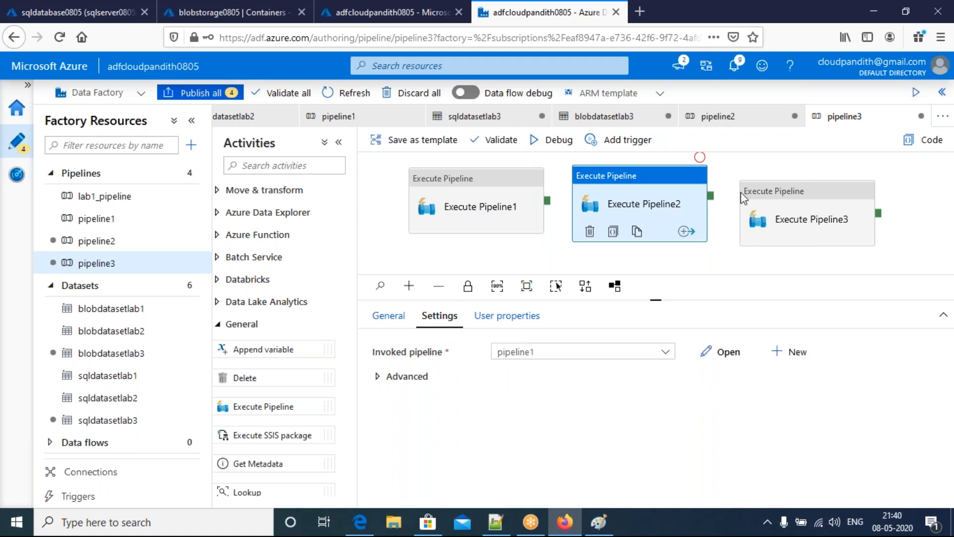
# - Set the invoked pipeline of the Execute Pipeline3 activity to pipeline2
pyautogui.click(825, 215)
pyautogui.click(440, 316)
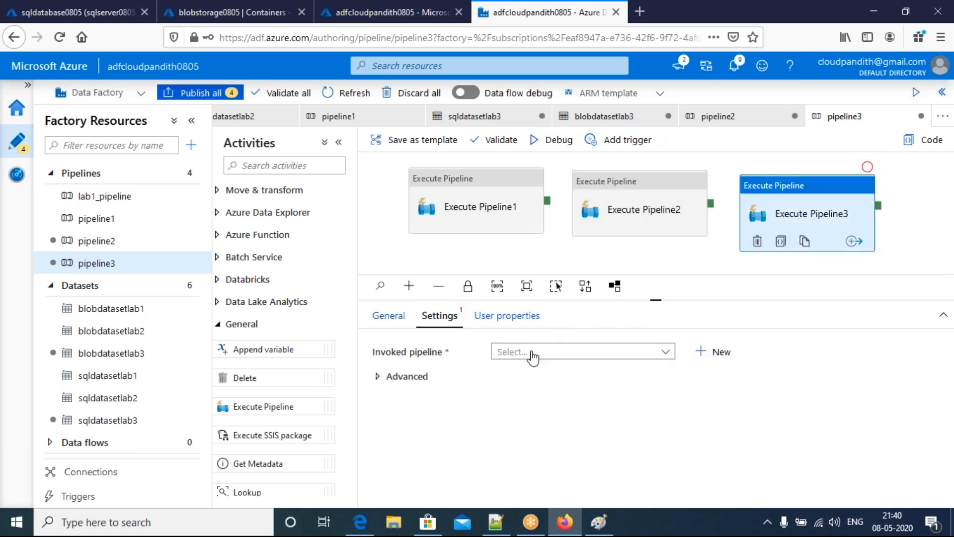
pyautogui.click(530, 356)
pyautogui.click(532, 411)
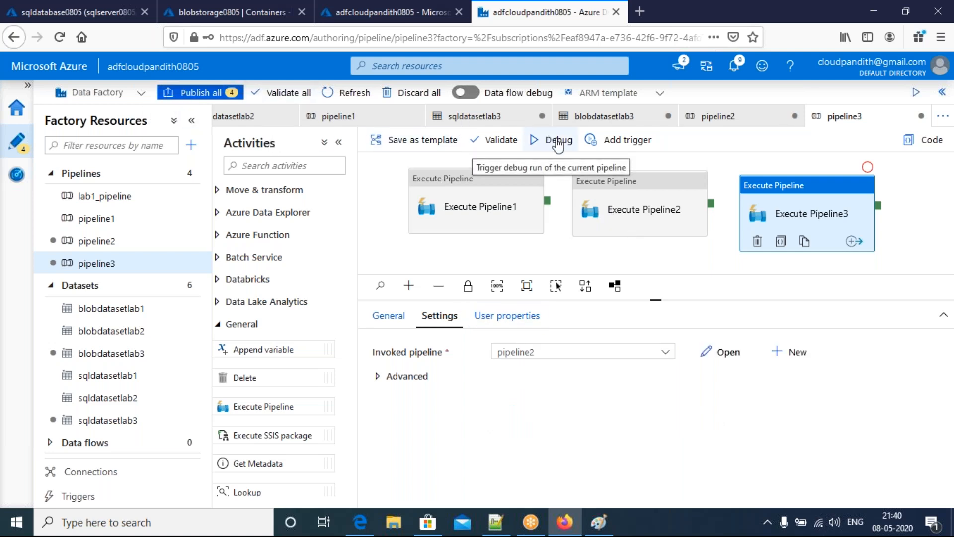
# - Publish all pending pipeline and dataset changes to the data factory
pyautogui.click(214, 93)
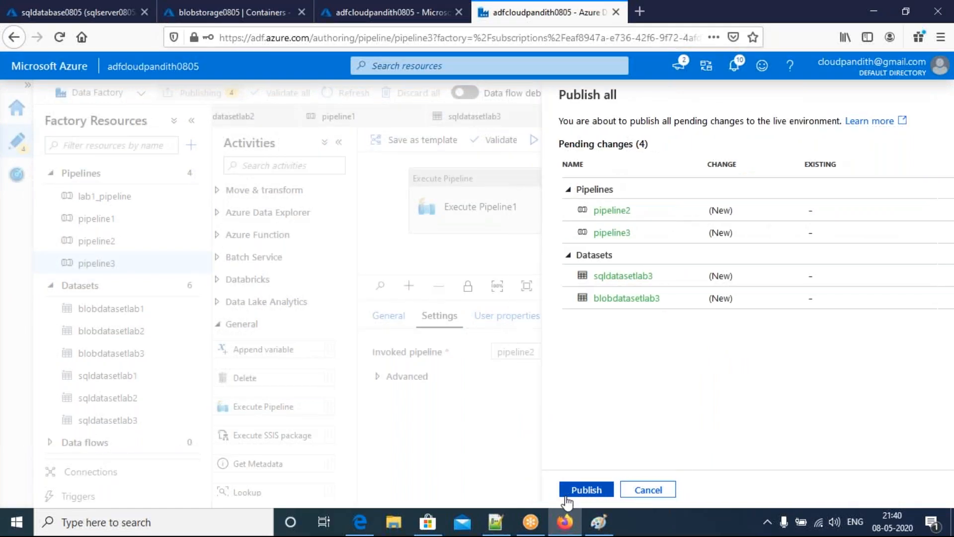
pyautogui.click(558, 488)
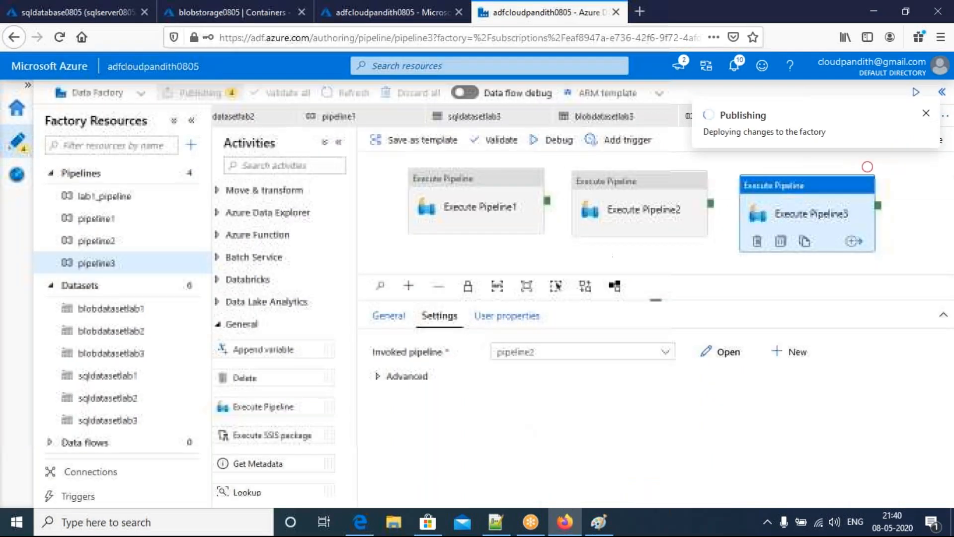
pyautogui.click(427, 258)
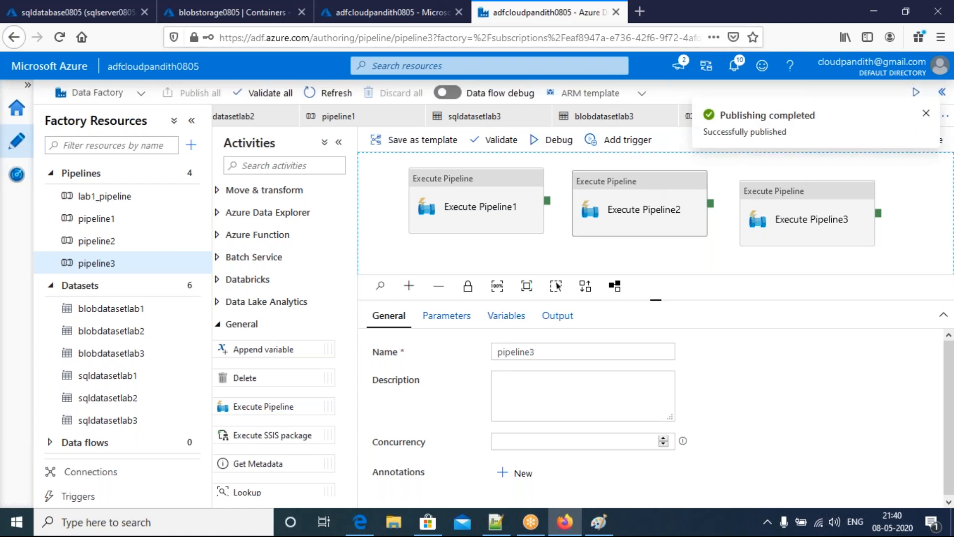
# - Trigger an immediate run of pipeline3 using the last published configuration
pyautogui.click(637, 141)
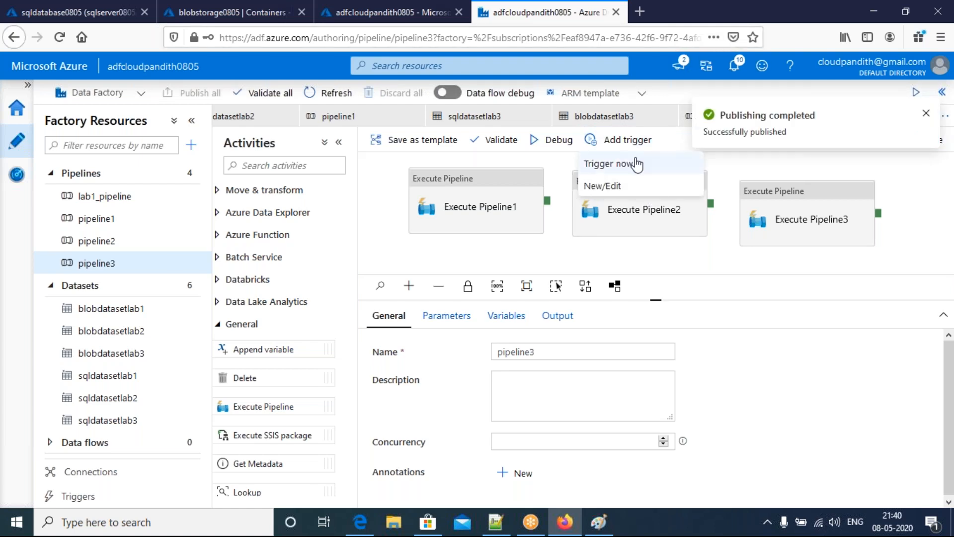
pyautogui.click(617, 164)
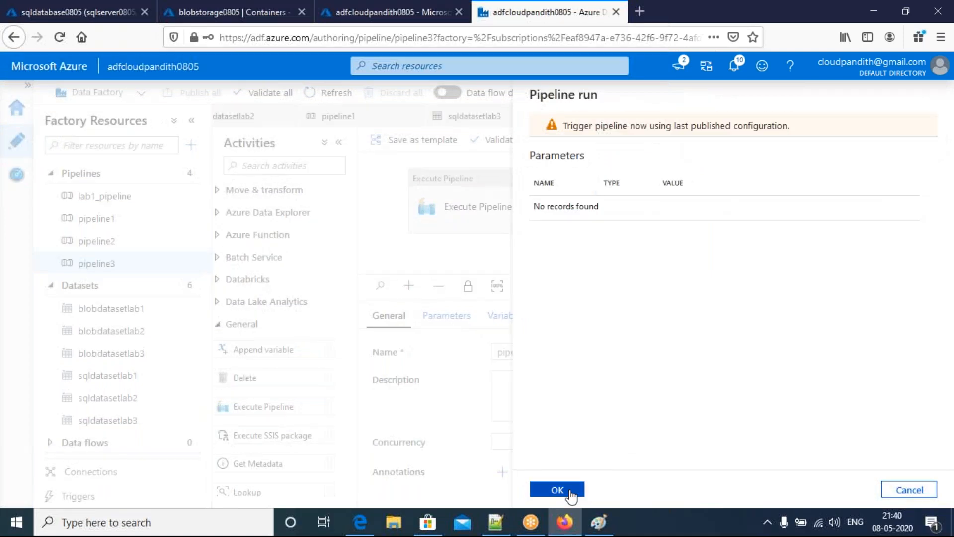
pyautogui.click(571, 493)
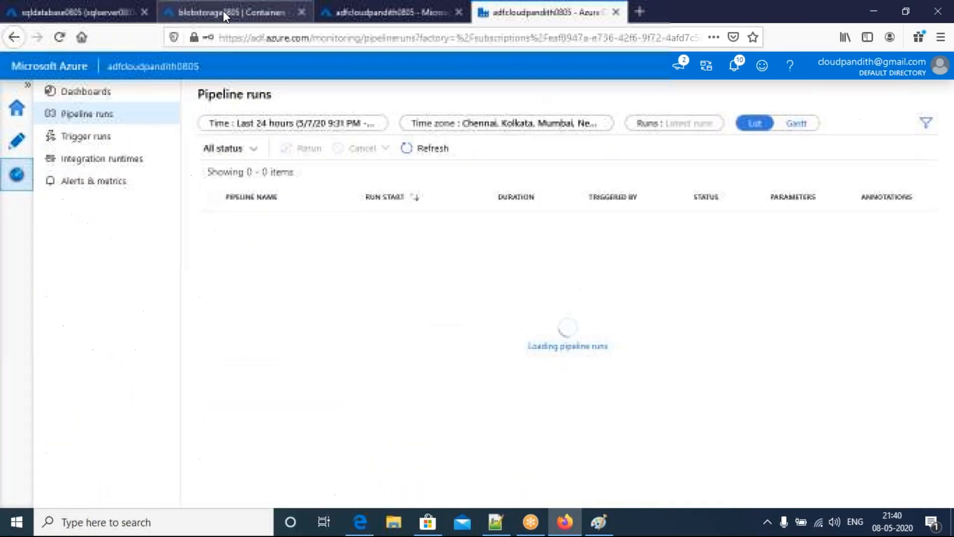
# - Refresh the container list in the blob storage browser tab, then monitor pipeline3's run in the Data Factory tab's pipeline runs list
pyautogui.click(225, 11)
pyautogui.click(485, 164)
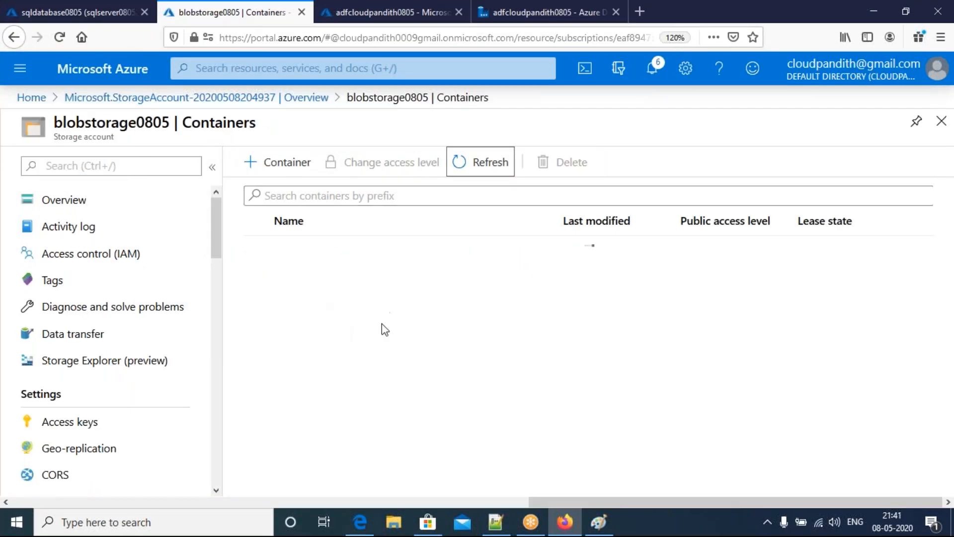
pyautogui.click(593, 10)
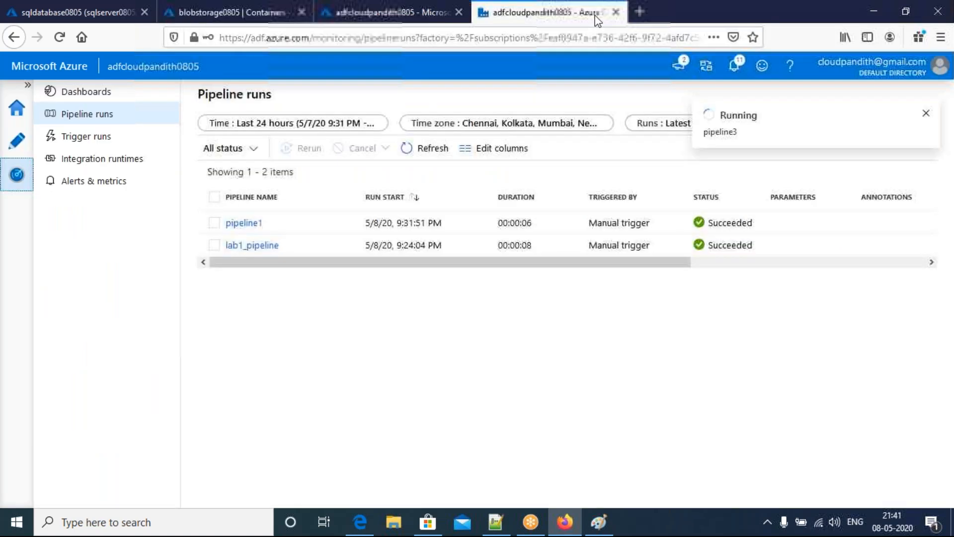
pyautogui.click(427, 149)
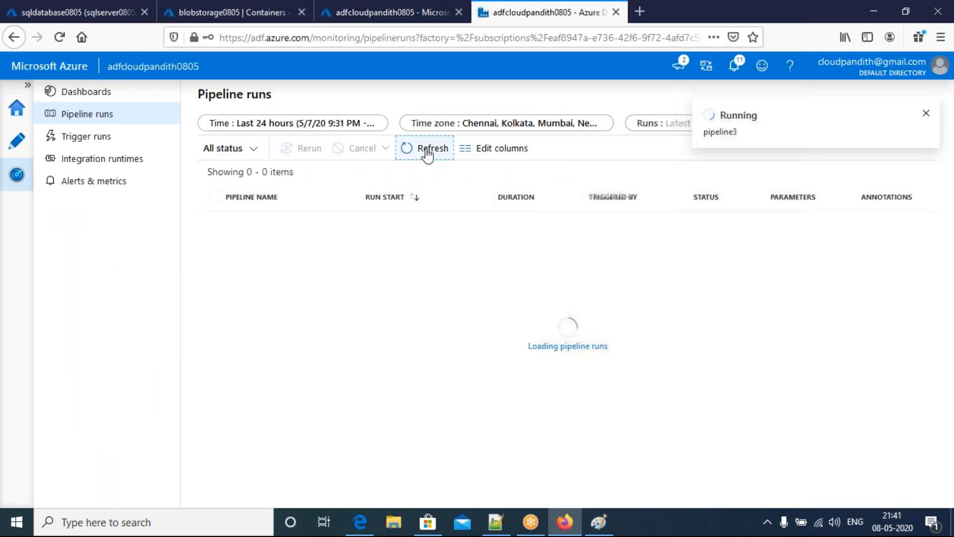
pyautogui.click(427, 149)
pyautogui.click(428, 149)
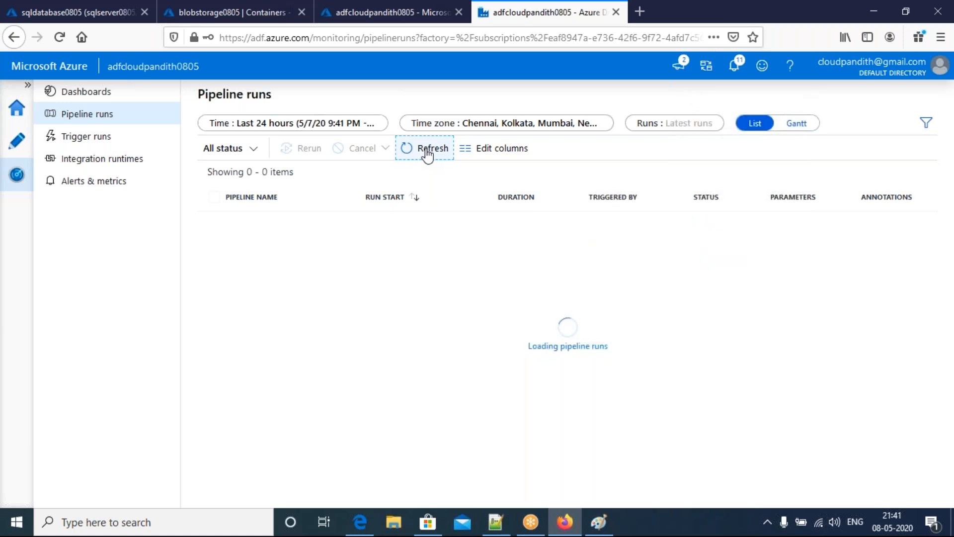
pyautogui.click(428, 149)
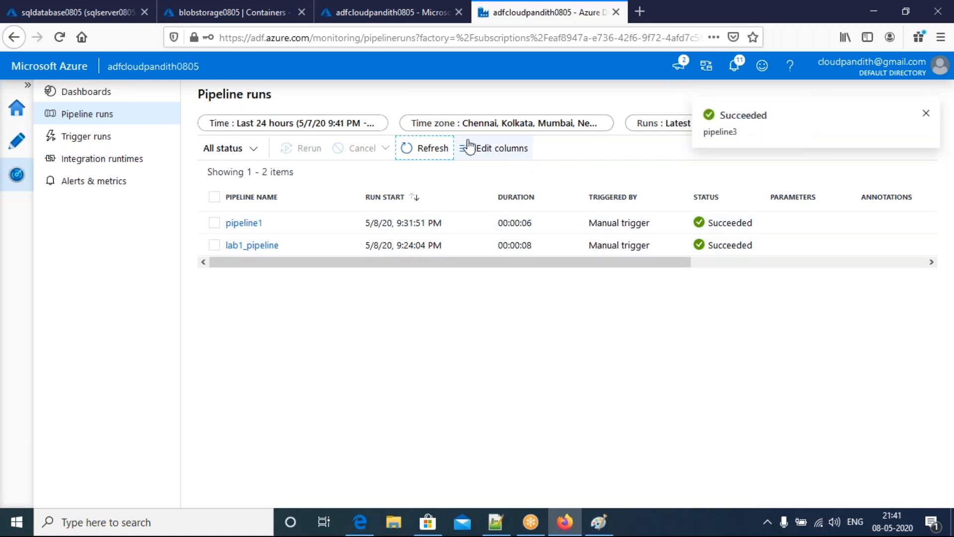
pyautogui.click(436, 149)
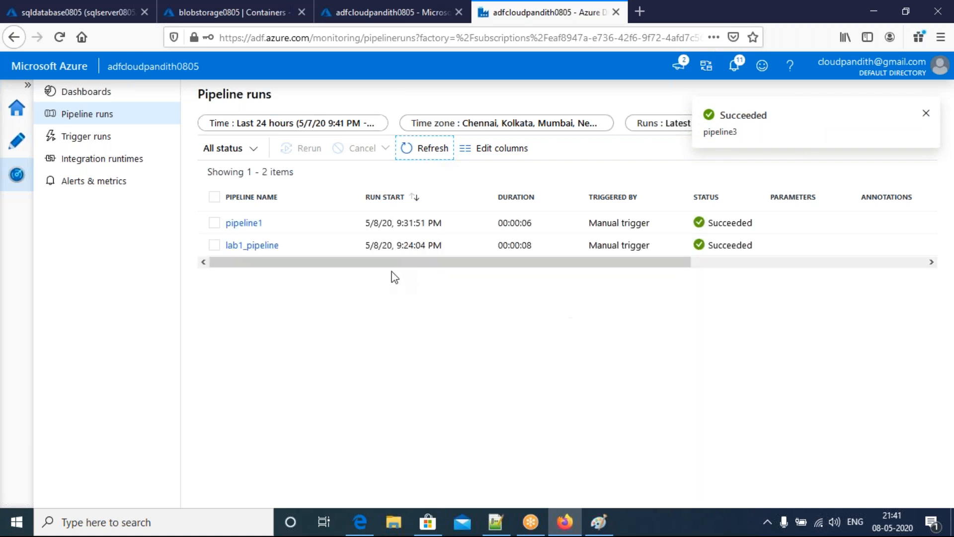
# - Switch to the blob storage browser tab, refresh the containers and inspect the contents of the data file in lab1
pyautogui.click(229, 14)
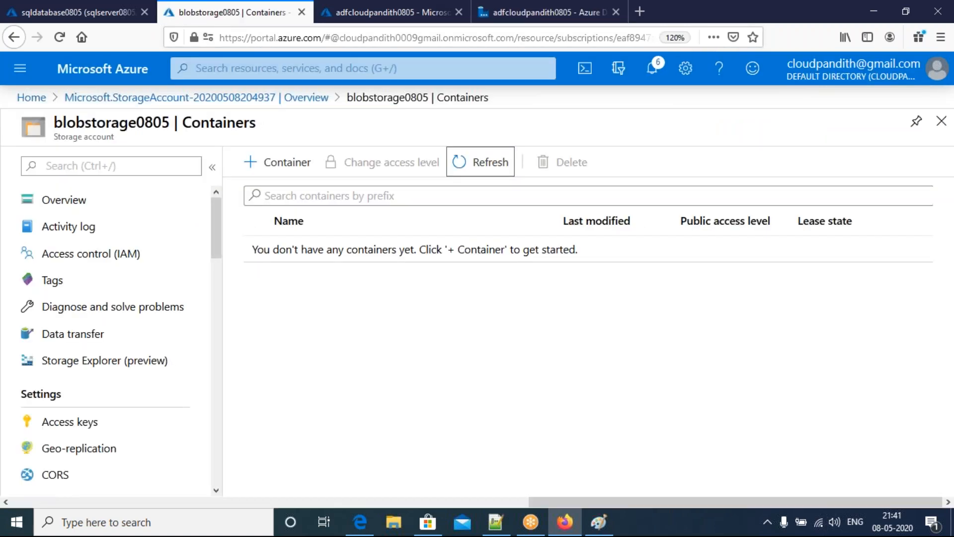
pyautogui.click(477, 161)
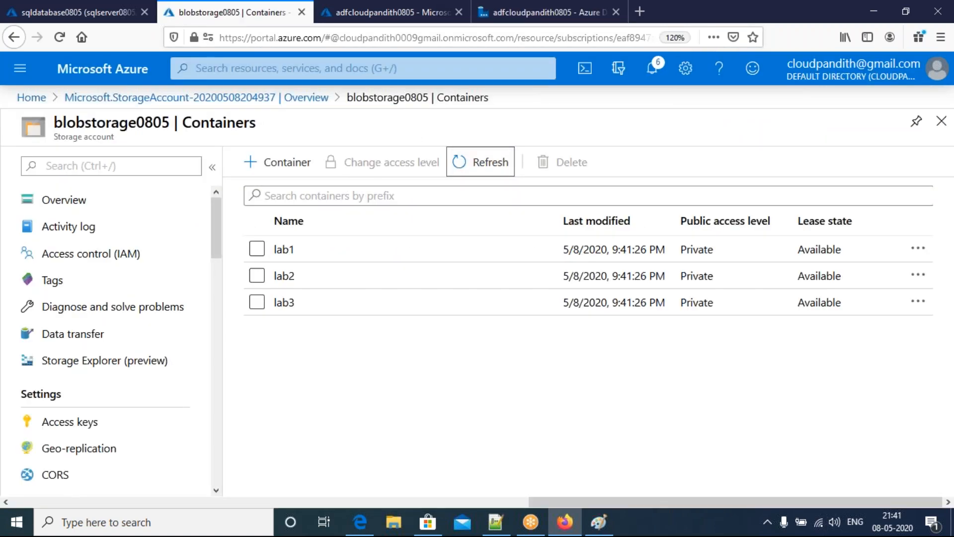
pyautogui.click(284, 250)
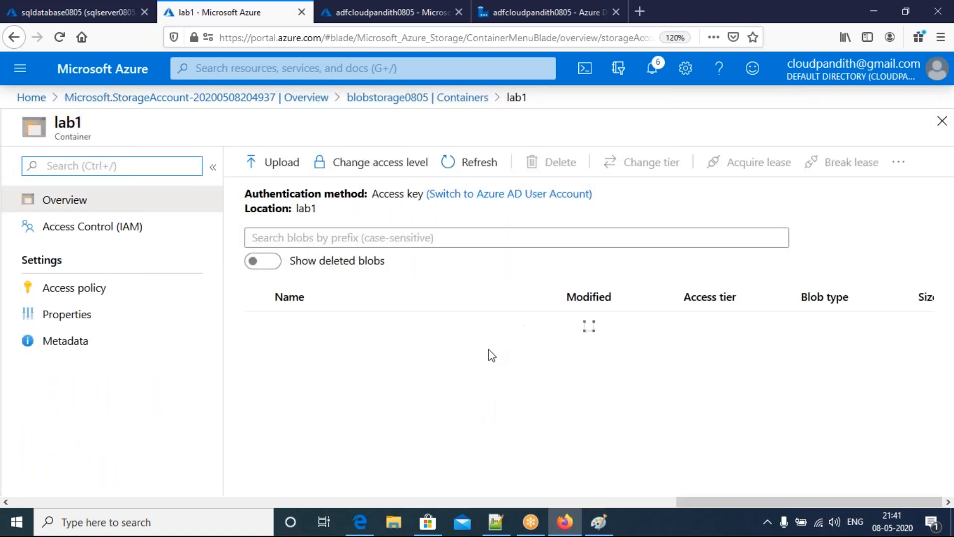
pyautogui.click(333, 326)
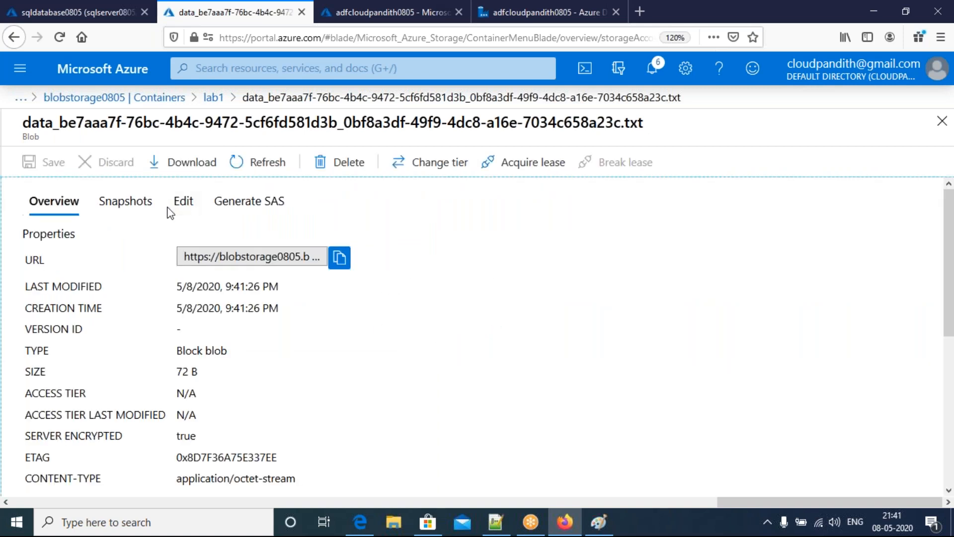
pyautogui.click(182, 199)
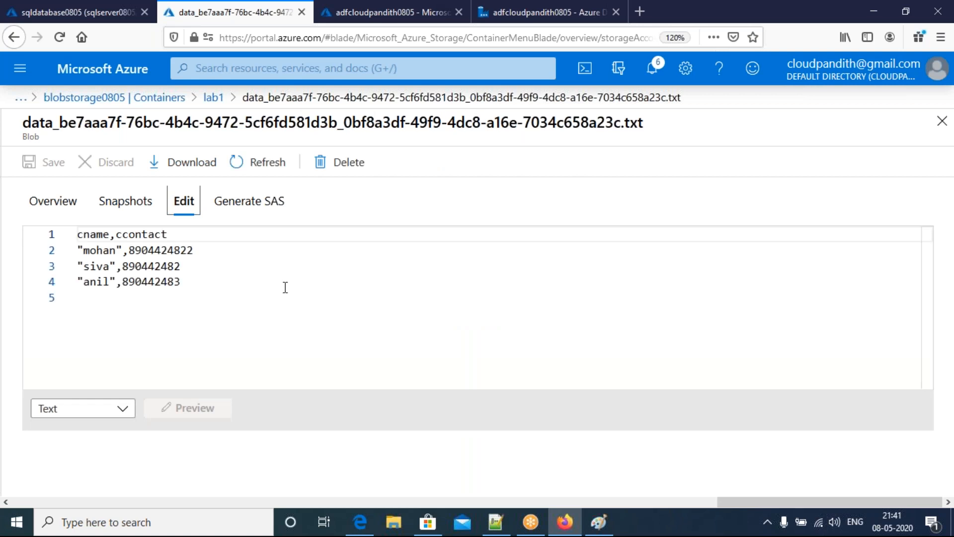
pyautogui.click(202, 280)
pyautogui.hotkey('ctrl', 'a')
pyautogui.click(242, 273)
# - Return to blobstorage0805's containers and inspect the contents of the data file in lab3
pyautogui.click(213, 99)
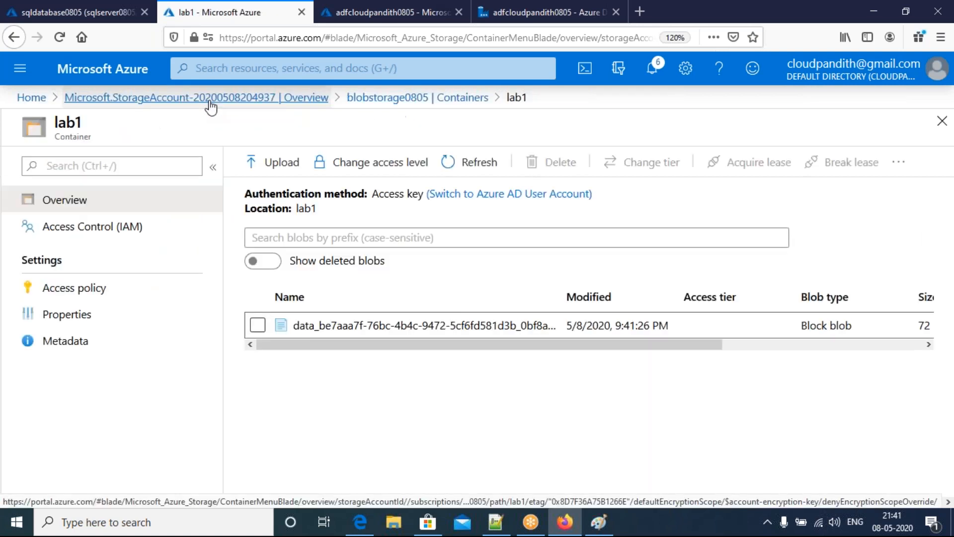
pyautogui.click(428, 101)
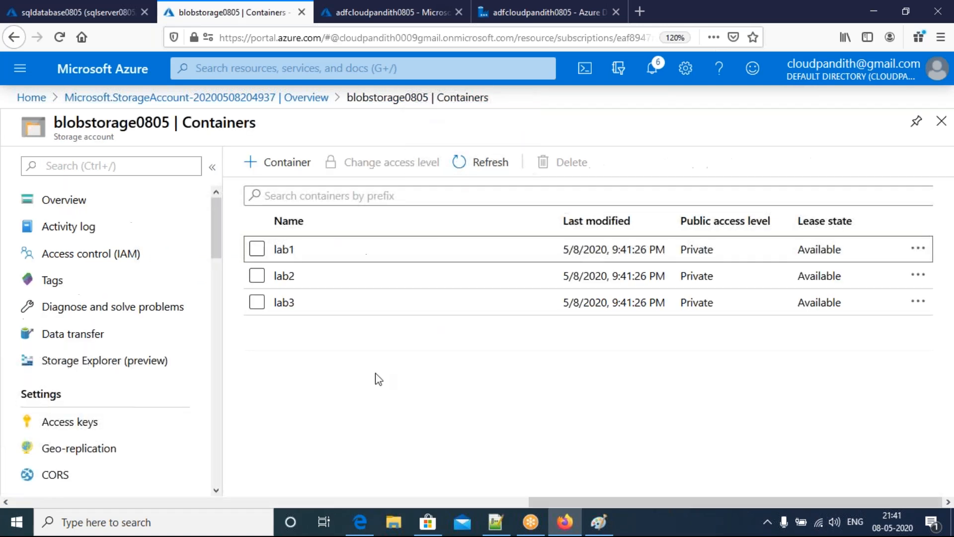
pyautogui.click(312, 306)
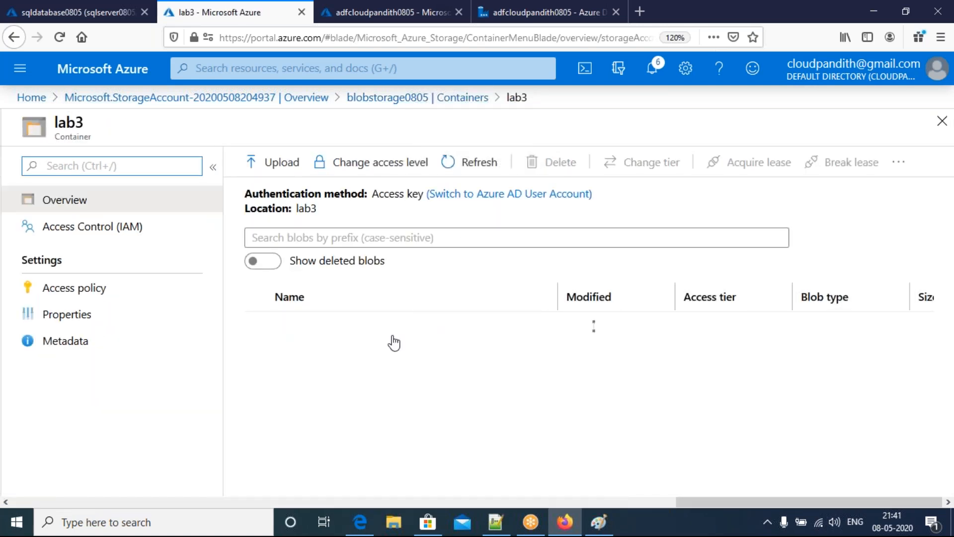
pyautogui.click(450, 338)
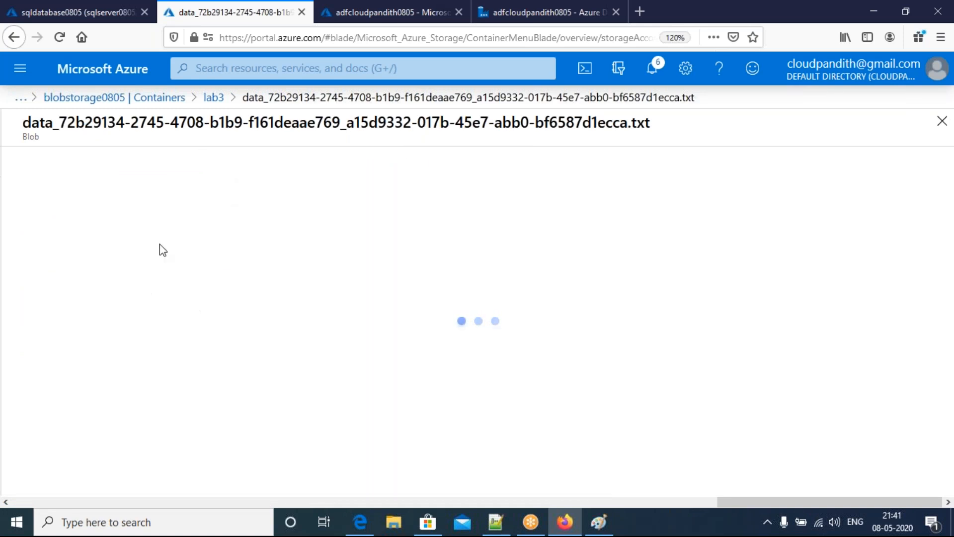
pyautogui.click(184, 201)
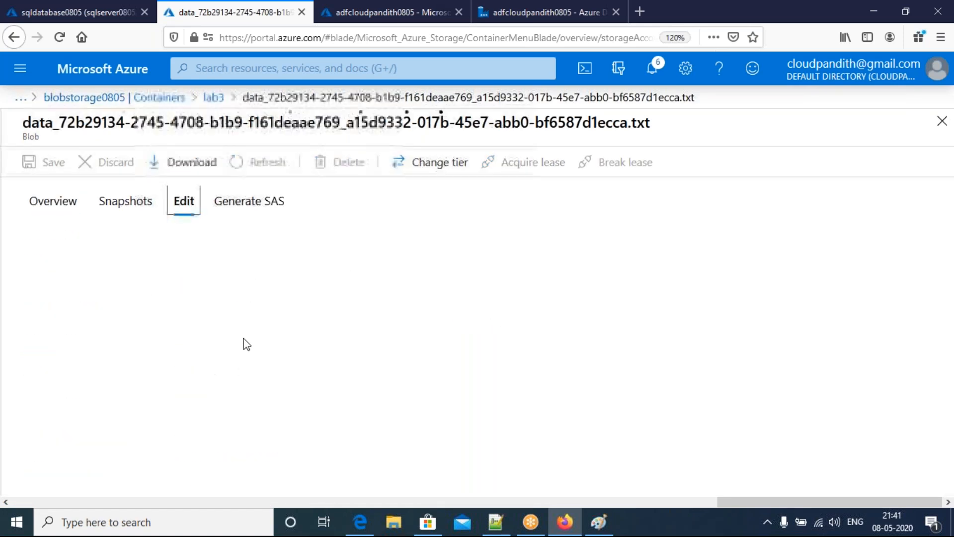
pyautogui.moveTo(298, 253); pyautogui.dragTo(142, 234)
pyautogui.click(425, 319)
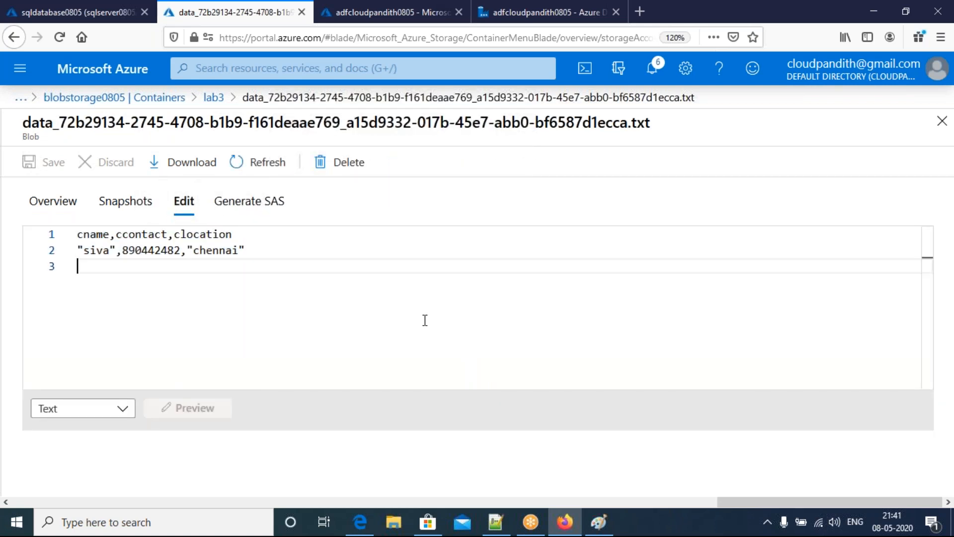